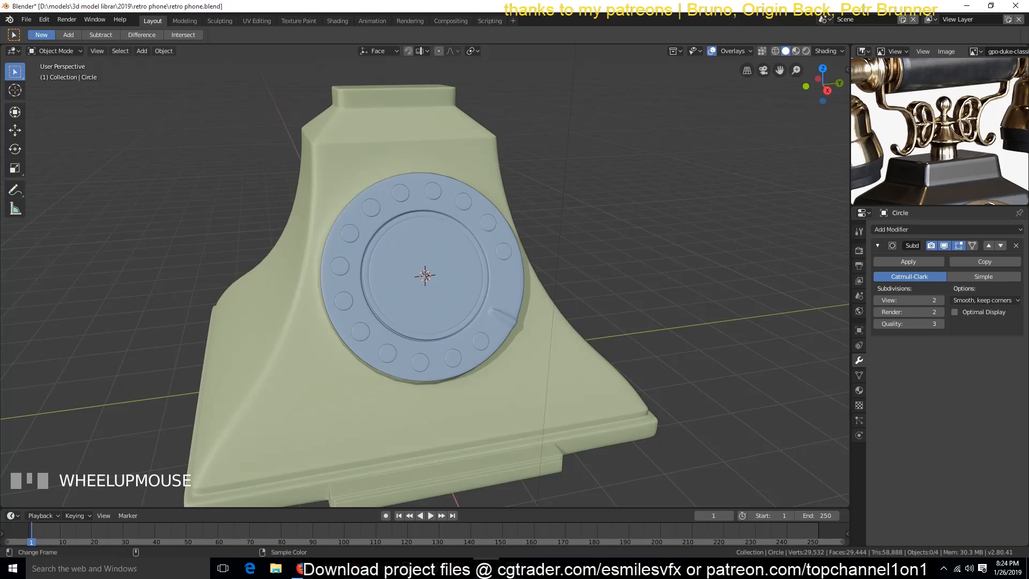
# - Add a 6-vertex mesh circle to the scene, working in a wireframe right view
pyautogui.scroll(3, 905, 122)
pyautogui.scroll(-2, 905, 122)
pyautogui.click(421, 207)
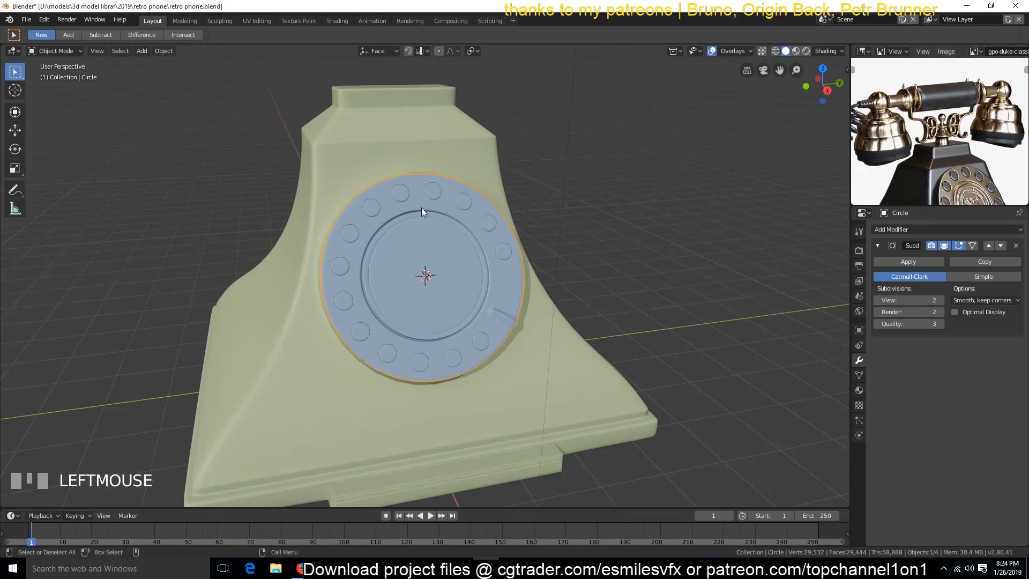
pyautogui.press('KP_1')
pyautogui.press('KP_3')
pyautogui.scroll(-3, 410, 200)
pyautogui.scroll(5, 406, 194)
pyautogui.press('z')
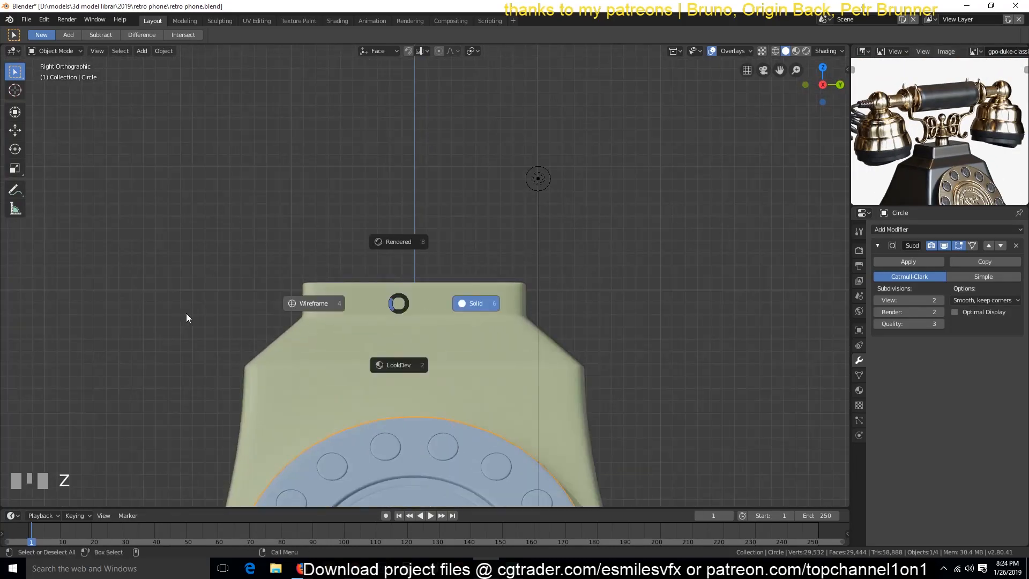
pyautogui.click(319, 306)
pyautogui.hotkey('shift', 'a')
pyautogui.moveTo(406, 278)
pyautogui.click(444, 298)
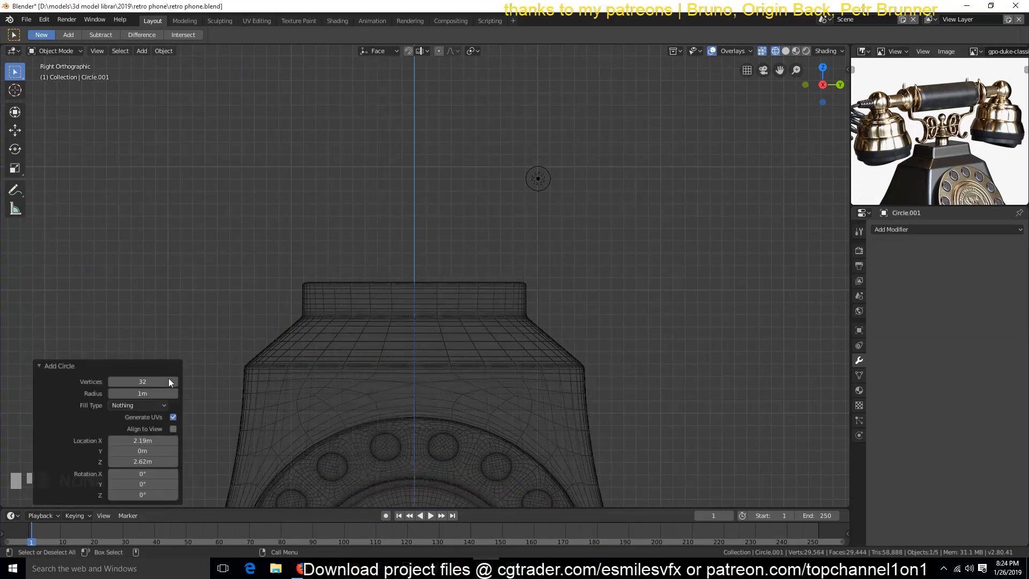
pyautogui.scroll(-6, 502, 315)
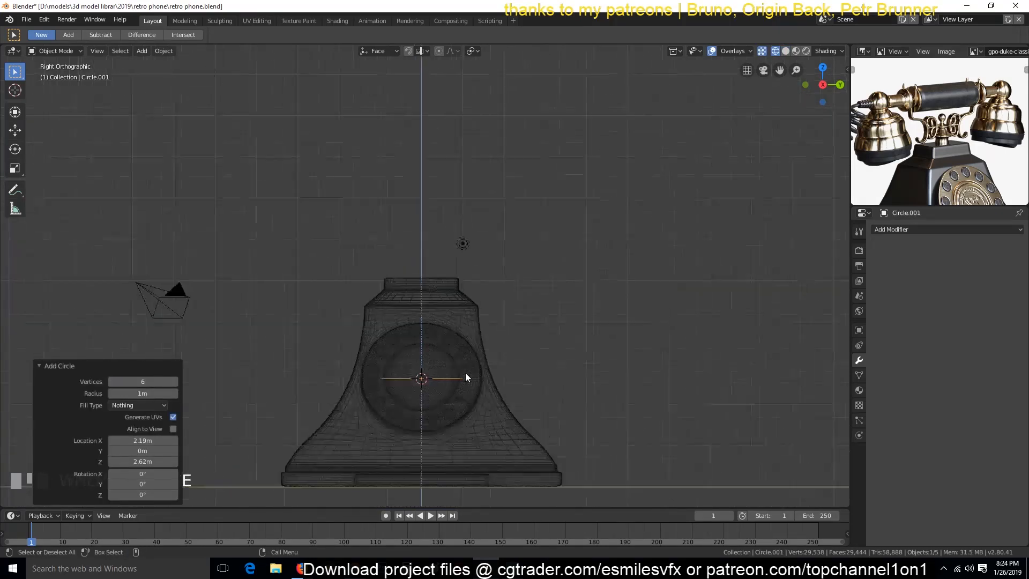
# - Shrink the six-sided circle and move it along Z to the flat top of the phone body
pyautogui.scroll(4, 465, 372)
pyautogui.press('s')
pyautogui.click(430, 439)
pyautogui.press('g')
pyautogui.press('z')
pyautogui.click(514, 259)
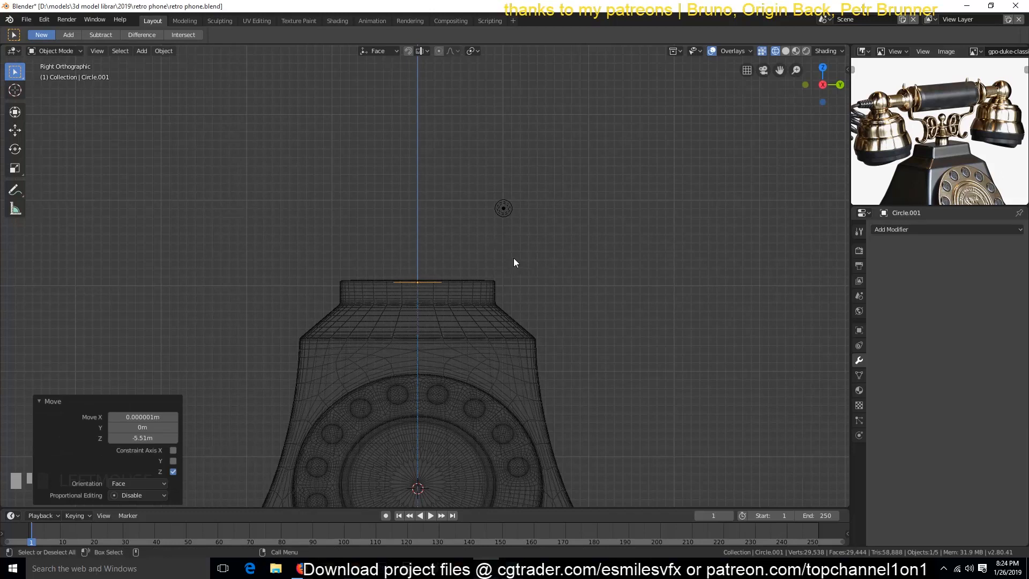
pyautogui.scroll(6, 659, 74)
pyautogui.hotkey('alt', 'Tab')
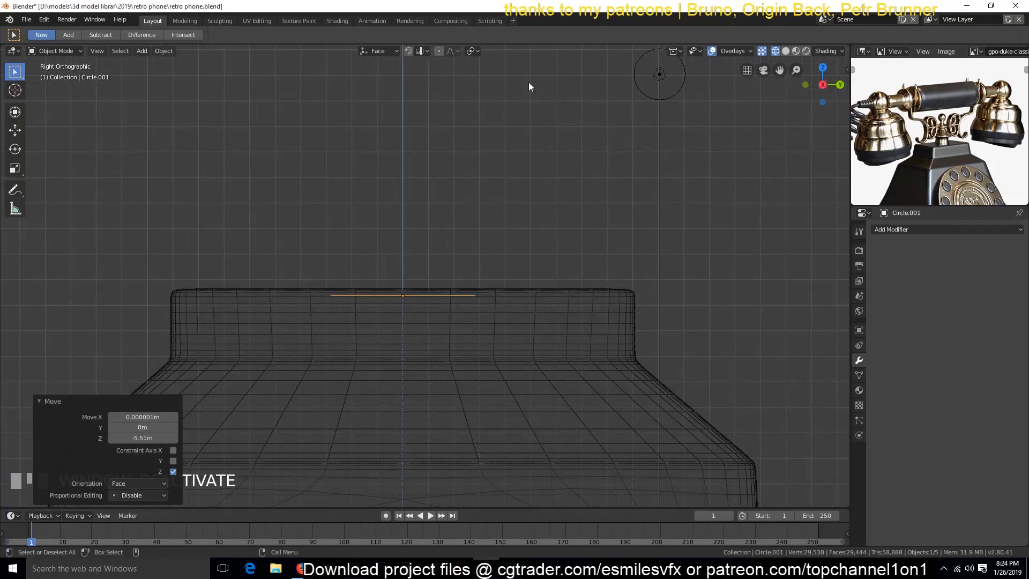
pyautogui.press('s')
pyautogui.click(417, 354)
# - Set the transform orientation to Global and extrude the circle's vertices about 0.187 m up along Z
pyautogui.press('Tab')
pyautogui.press('1')
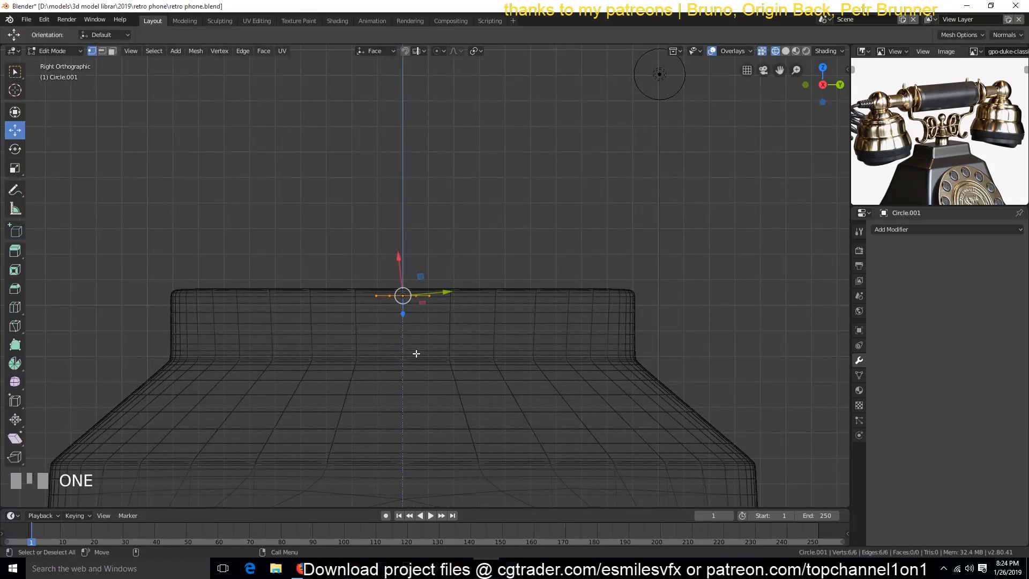
pyautogui.click(385, 51)
pyautogui.click(366, 89)
pyautogui.press('s')
pyautogui.click(551, 322)
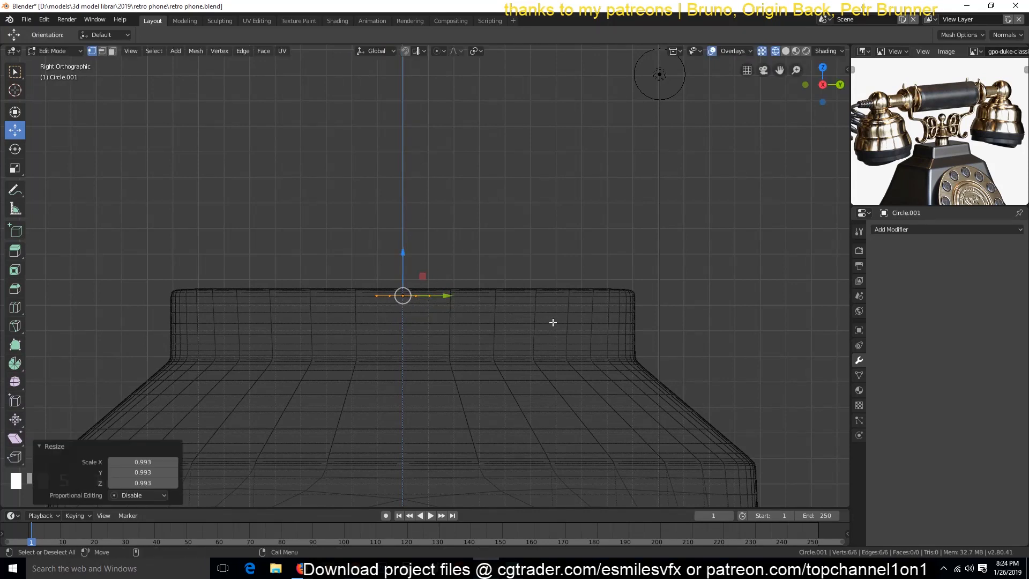
pyautogui.press('e')
pyautogui.press('z')
pyautogui.click(561, 272)
pyautogui.scroll(3, 565, 276)
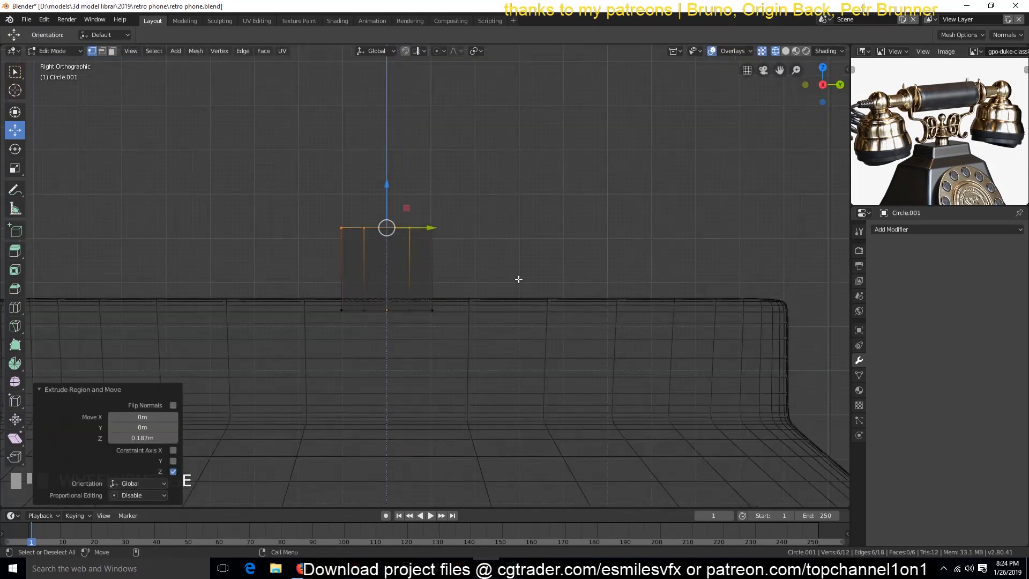
# - Extrude the top ring outward into a flange, scaling it about 2.24 times
pyautogui.press('e')
pyautogui.press('s')
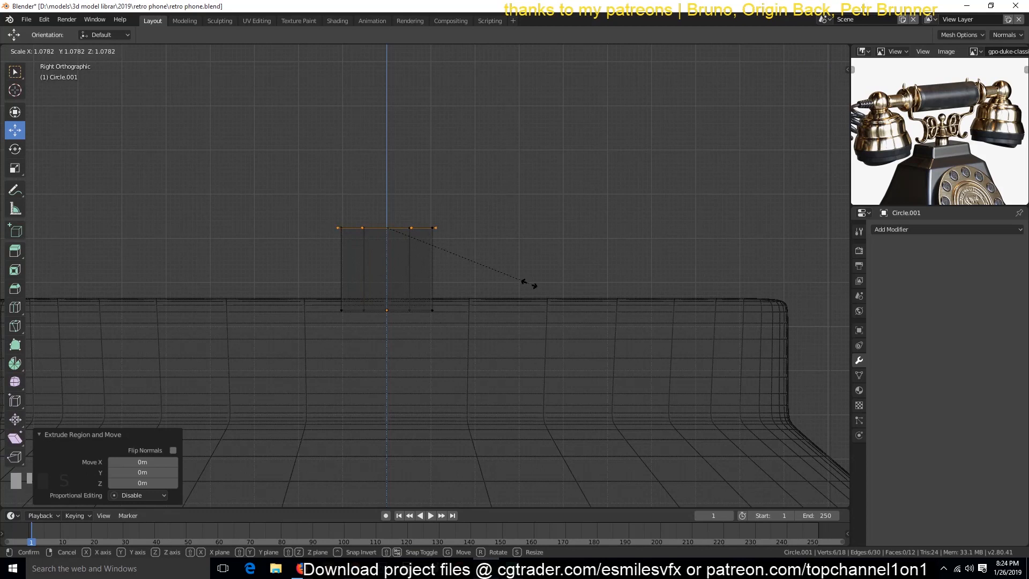
pyautogui.click(692, 306)
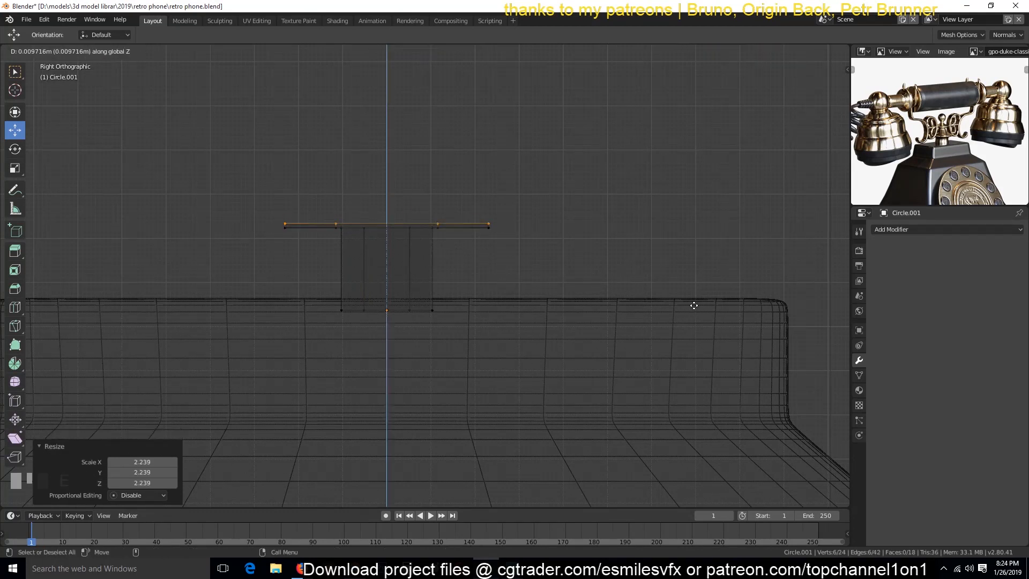
# - Give the flange a thin rim, then extrude its upper ring inward and raise the new ring slightly along Z
pyautogui.press('e')
pyautogui.rightClick(694, 305)
pyautogui.press('s')
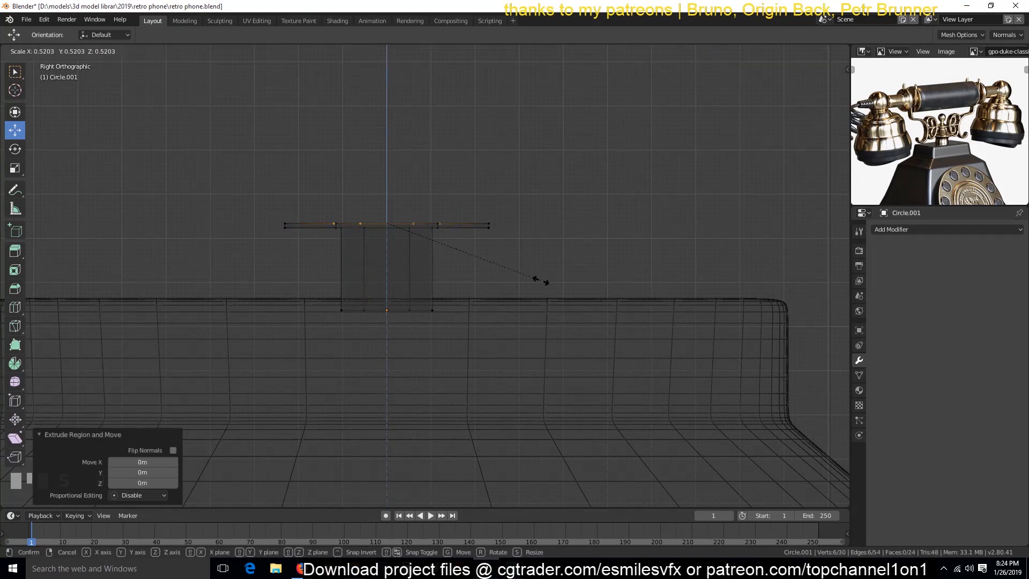
pyautogui.click(536, 276)
pyautogui.press('g')
pyautogui.press('z')
pyautogui.click(532, 260)
# - Extrude the inner ring upward, taper its top, scale the base loop to about 0.913 and slide it upward
pyautogui.press('e')
pyautogui.click(542, 198)
pyautogui.press('s')
pyautogui.click(431, 210)
pyautogui.keyDown('alt'); pyautogui.click(431, 209); pyautogui.keyUp('alt')
pyautogui.press('s')
pyautogui.click(459, 261)
pyautogui.press('g')
pyautogui.press('g')
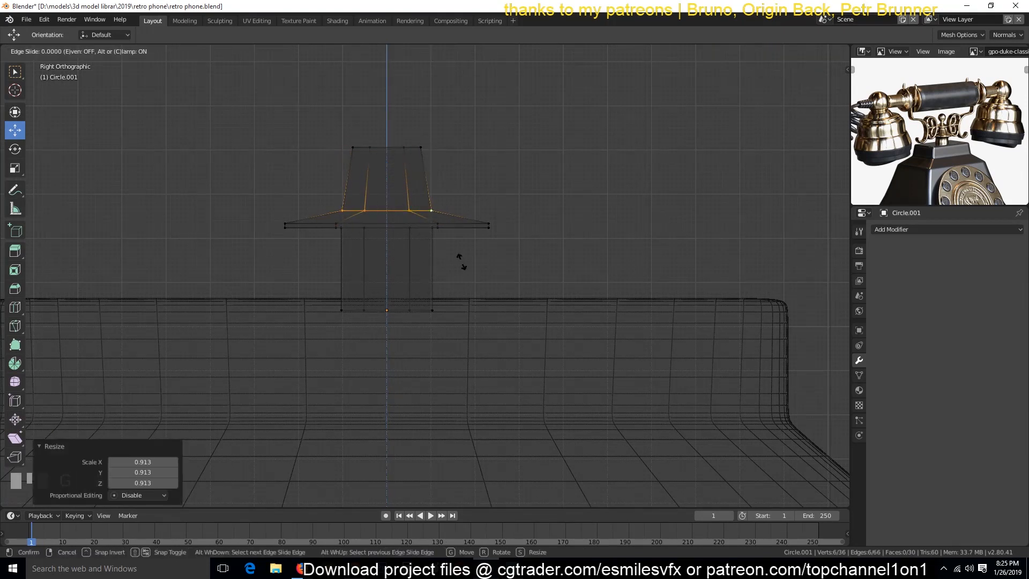
pyautogui.click(460, 253)
# - Extrude the top loop outward into a second, smaller flange and raise its edge about 0.018 m along Z
pyautogui.keyDown('alt'); pyautogui.click(415, 147); pyautogui.keyUp('alt')
pyautogui.press('e')
pyautogui.rightClick(472, 181)
pyautogui.press('s')
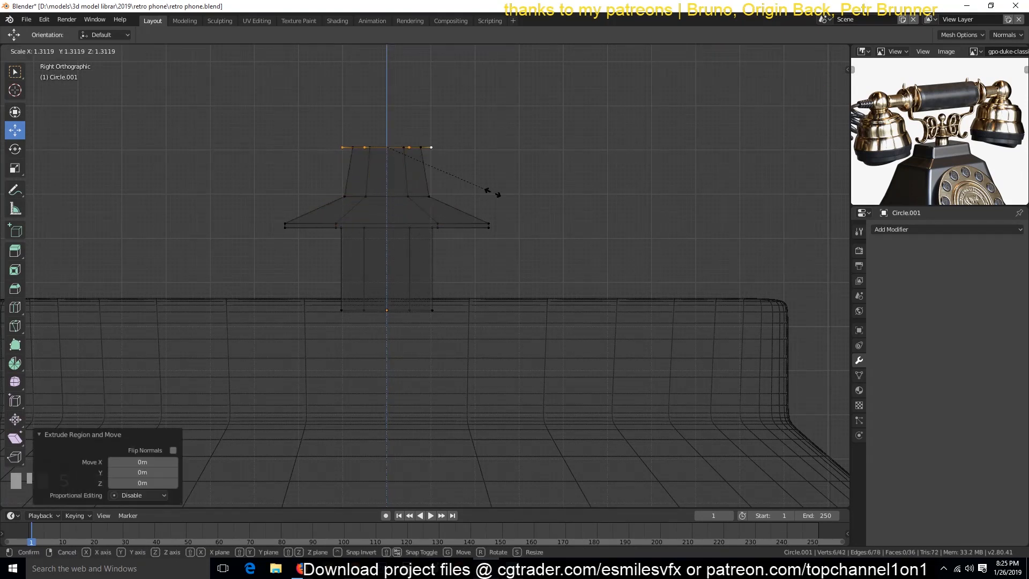
pyautogui.click(536, 210)
pyautogui.press('g')
pyautogui.press('z')
pyautogui.click(533, 202)
# - Give the upper flange a thin rim, then extrude a narrower inner ring and raise it slightly along Z
pyautogui.press('s')
pyautogui.press('0')
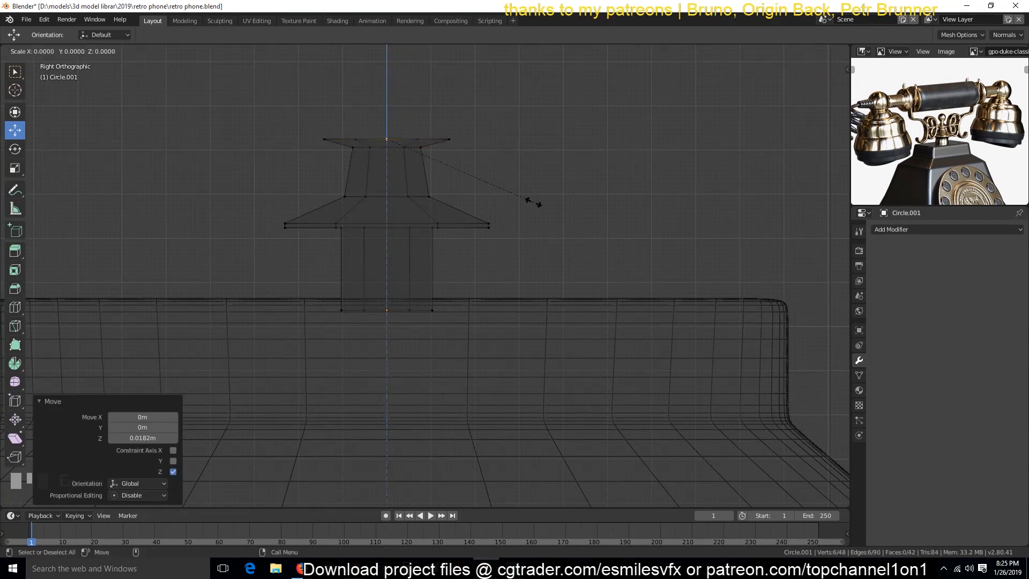
pyautogui.click(532, 192)
pyautogui.press('e')
pyautogui.rightClick(533, 186)
pyautogui.press('s')
pyautogui.click(450, 167)
pyautogui.press('g')
pyautogui.press('z')
pyautogui.click(438, 160)
# - Resize the inner ring and extrude it upward along Z into a narrow neck
pyautogui.press('s')
pyautogui.click(452, 166)
pyautogui.press('e')
pyautogui.press('z')
pyautogui.click(453, 145)
# - Extrude the neck's top ring outward, raise and resize it, and extrude it upward to form the knob
pyautogui.press('e')
pyautogui.rightClick(455, 148)
pyautogui.press('s')
pyautogui.click(538, 165)
pyautogui.press('g')
pyautogui.press('z')
pyautogui.click(529, 154)
pyautogui.press('s')
pyautogui.click(543, 157)
pyautogui.press('e')
pyautogui.press('z')
pyautogui.click(545, 131)
# - Extrude the knob's top ring, merge it into a single vertex with At First, and raise that vertex along Z
pyautogui.press('e')
pyautogui.rightClick(564, 151)
pyautogui.hotkey('alt', 'm')
pyautogui.click(554, 159)
pyautogui.press('g')
pyautogui.press('z')
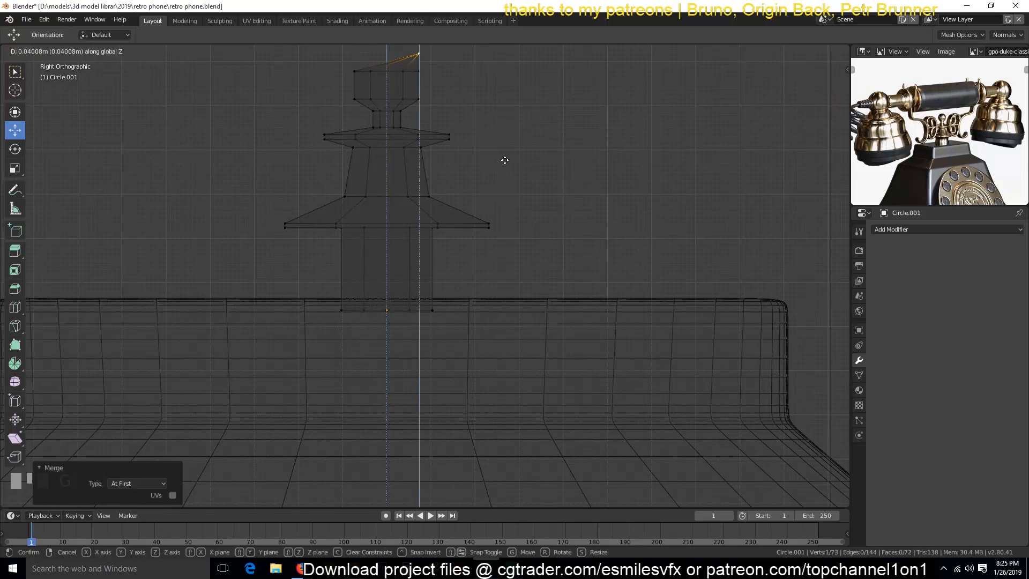
pyautogui.click(505, 160)
# - Move the merged tip vertex to the centre of the finial as seen from above
pyautogui.press('KP_7')
pyautogui.press('KP_Decimal')
pyautogui.scroll(5, 421, 244)
pyautogui.moveTo(422, 244); pyautogui.dragTo(433, 315)
pyautogui.press('Tab')
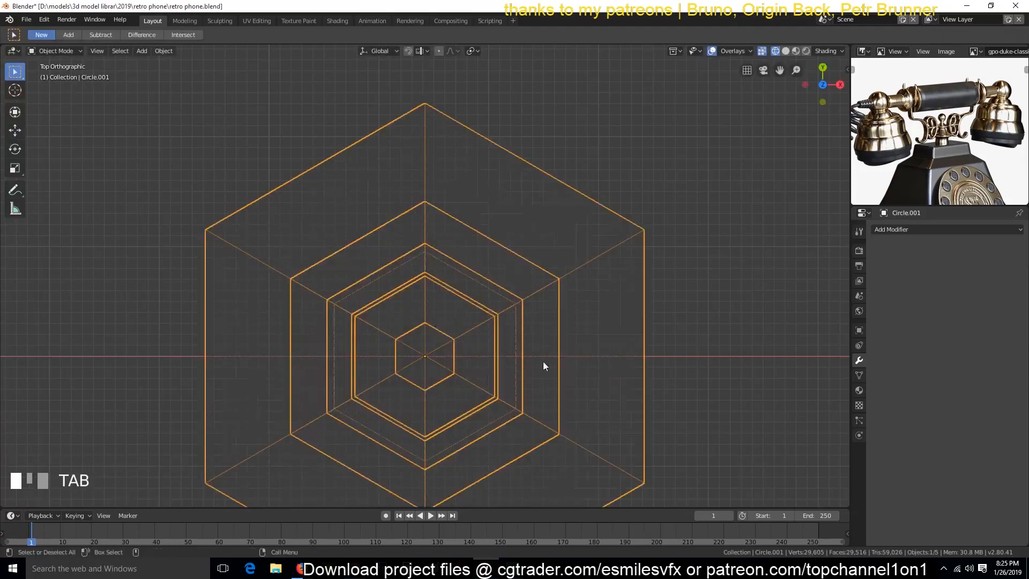
# - Add a level 2 subdivision surface to the finial and shade it smooth in solid display
pyautogui.hotkey('ctrl', '2')
pyautogui.hotkey('shift', 'z')
pyautogui.moveTo(573, 362); pyautogui.dragTo(352, 311, button='middle')
pyautogui.rightClick(353, 311)
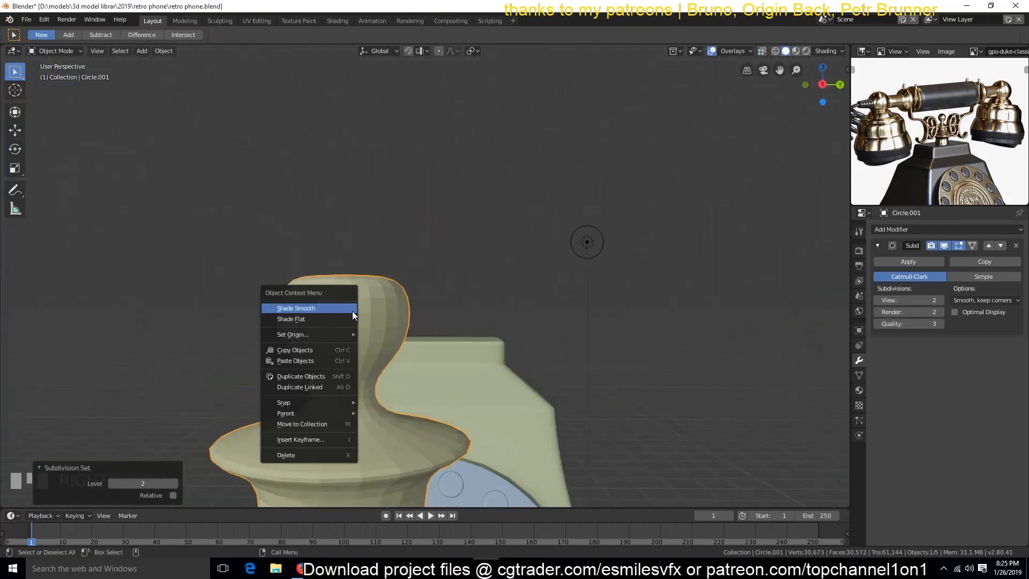
pyautogui.click(352, 310)
# - Raise the tip vertex of the finial to make the knob rounder
pyautogui.scroll(-2, 346, 332)
pyautogui.scroll(2, 372, 322)
pyautogui.press('Tab')
pyautogui.moveTo(357, 229); pyautogui.dragTo(354, 202)
pyautogui.press('Tab')
# - Move the finial about 6.79 m in the negative X direction, onto the top of the phone body
pyautogui.scroll(-3, 412, 372)
pyautogui.press('KP_1')
pyautogui.scroll(-5, 416, 387)
pyautogui.press('KP_3')
pyautogui.press('KP_1')
pyautogui.scroll(-4, 419, 387)
pyautogui.press('g')
pyautogui.press('x')
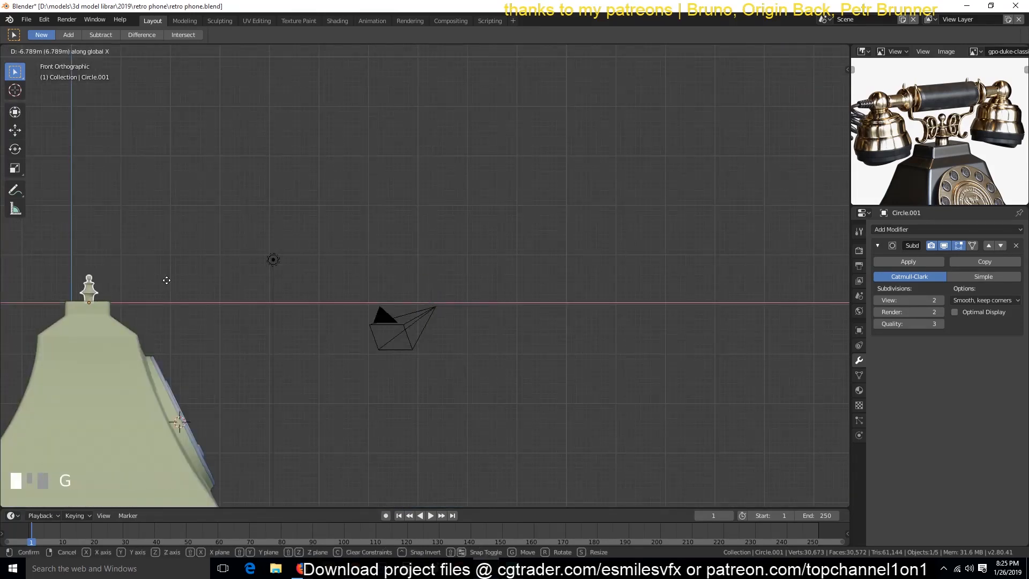
pyautogui.click(167, 280)
# - Show the finial in a wireframe right view and save the file
pyautogui.press('KP_Decimal')
pyautogui.scroll(-5, 474, 352)
pyautogui.moveTo(474, 352); pyautogui.dragTo(214, 251, button='middle')
pyautogui.press('`')
pyautogui.scroll(1, 388, 280)
pyautogui.press('KP_1')
pyautogui.press('KP_3')
pyautogui.hotkey('shift', 'z')
pyautogui.scroll(2, 213, 252)
pyautogui.hotkey('ctrl', 's')
# - Duplicate the lower flange's outer vertex in the finial mesh about 0.68 m along Y and 0.02 m up
pyautogui.click(230, 251)
pyautogui.press('Tab')
pyautogui.click(272, 294)
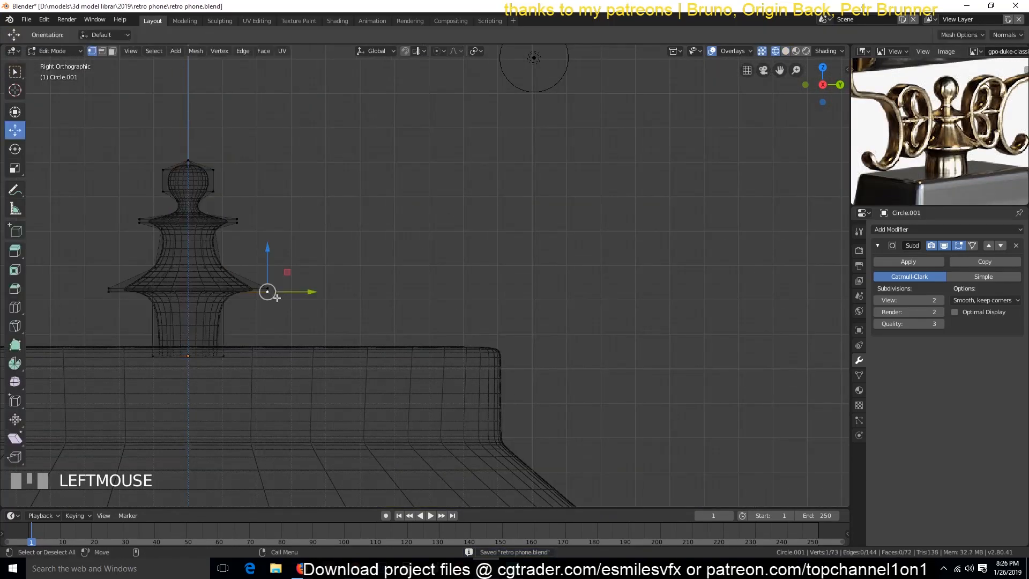
pyautogui.hotkey('shift', 'd')
pyautogui.click(517, 288)
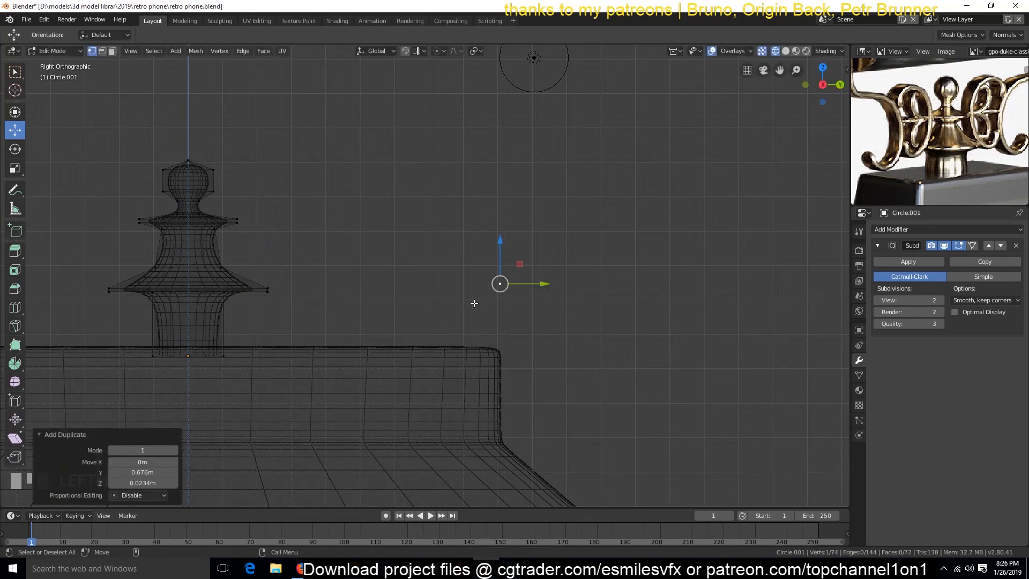
# - Extrude the duplicated vertex repeatedly into a large C-shaped scroll outline beside the finial, curling its upper end inward
pyautogui.press('w')
pyautogui.press('e')
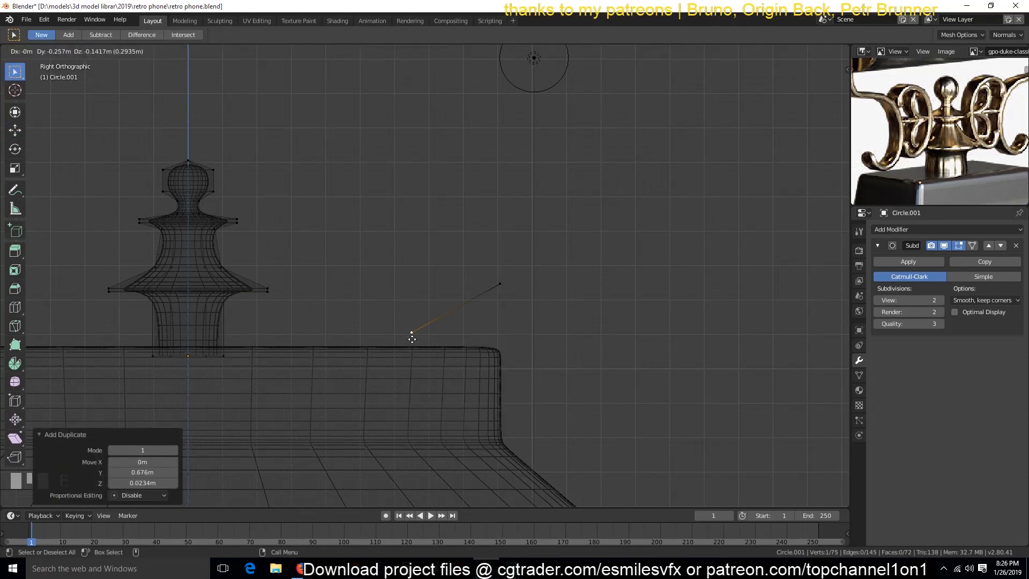
pyautogui.click(418, 338)
pyautogui.press('e')
pyautogui.click(315, 338)
pyautogui.press('e')
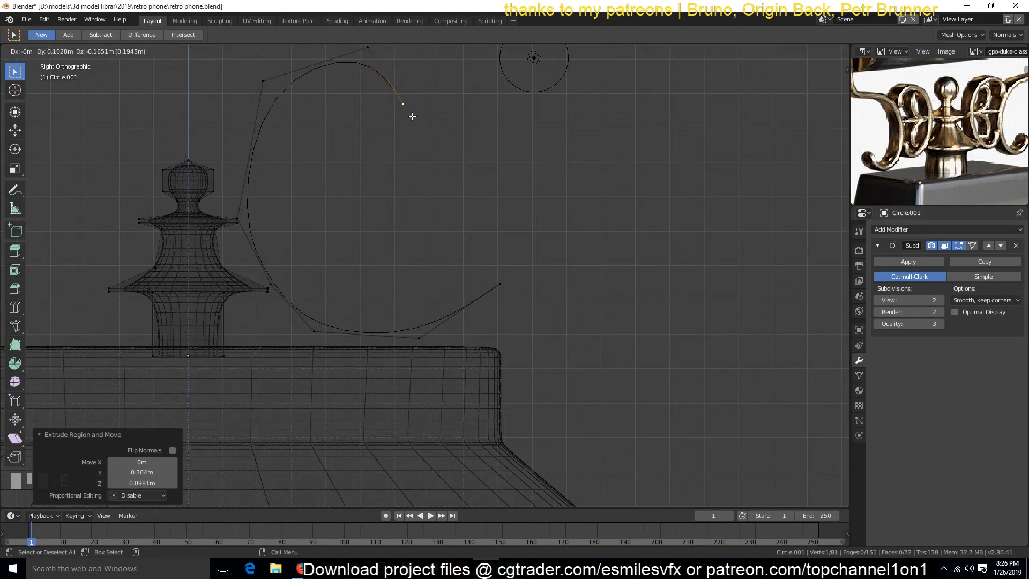
pyautogui.click(360, 198)
pyautogui.press('Tab')
pyautogui.press('Tab')
# - Extrude the lower starting vertex of the scroll outline upward to extend its outer end
pyautogui.click(506, 293)
pyautogui.press('e')
pyautogui.click(485, 233)
pyautogui.press('Tab')
pyautogui.press('Tab')
# - Smooth the outer end of the scroll by nudging its lower vertex inward and moving the end vertex about 0.04 m up
pyautogui.click(492, 283)
pyautogui.press('g')
pyautogui.click(481, 287)
pyautogui.click(472, 233)
pyautogui.press('g')
pyautogui.click(462, 213)
# - Extrude the scroll's outer end vertex up and inward to curl the lower hook
pyautogui.press('e')
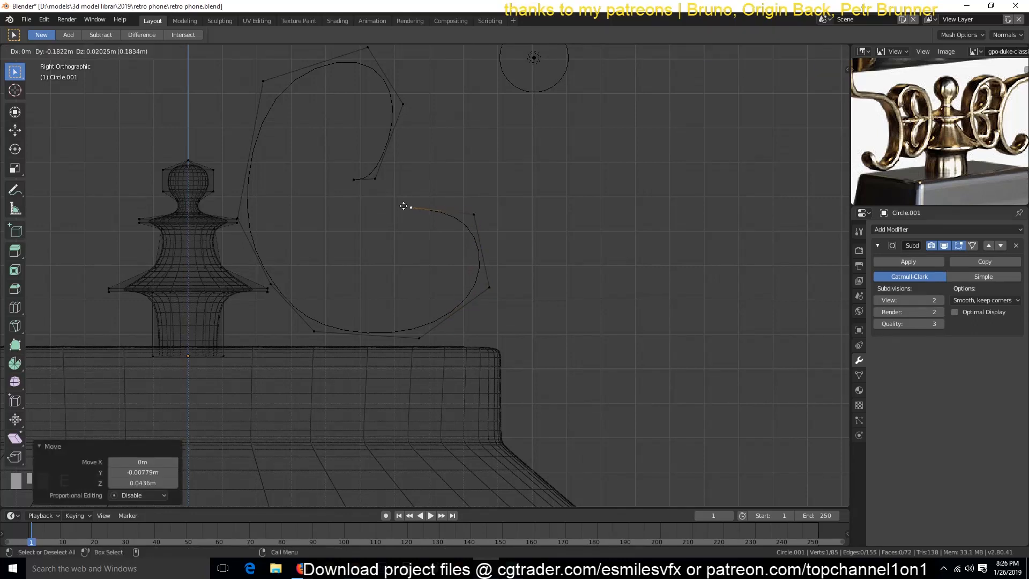
pyautogui.click(436, 202)
pyautogui.press('Tab')
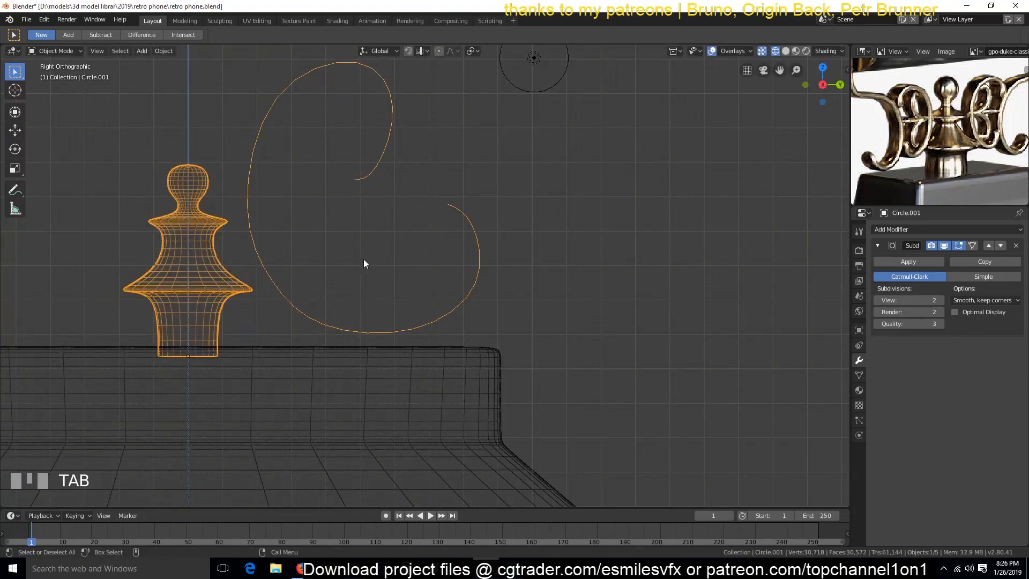
pyautogui.scroll(-2, 363, 263)
pyautogui.scroll(4, 432, 261)
pyautogui.press('Tab')
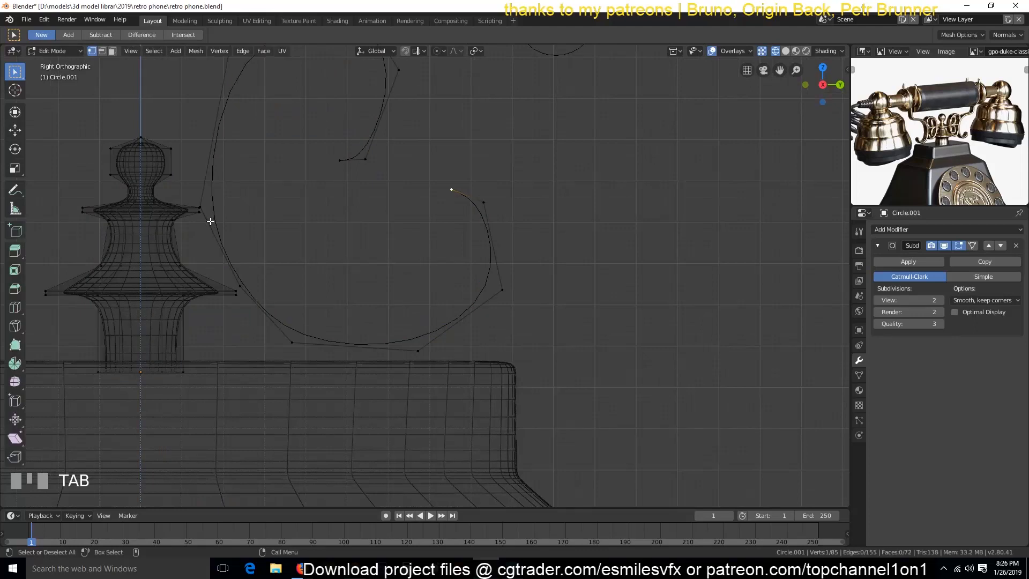
# - Extrude the scroll outline's bottom segment, shrink it inward and move it about 0.087 m up to form a curved strip of faces
pyautogui.keyDown('ctrl'); pyautogui.click(409, 355); pyautogui.keyUp('ctrl')
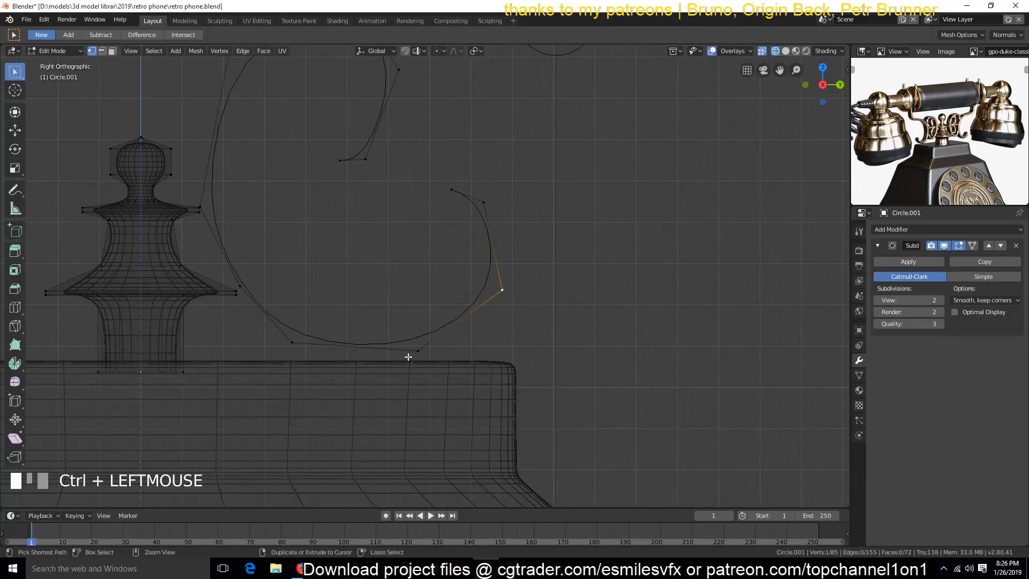
pyautogui.keyDown('ctrl'); pyautogui.click(241, 287); pyautogui.keyUp('ctrl')
pyautogui.press('e')
pyautogui.rightClick(413, 315)
pyautogui.press('s')
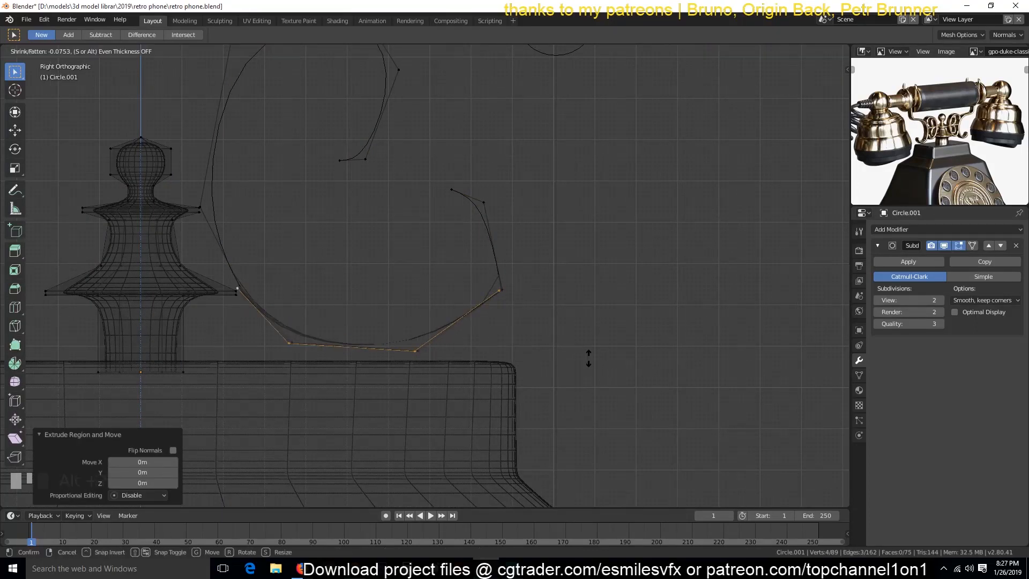
pyautogui.click(599, 420)
pyautogui.press('g')
pyautogui.click(595, 378)
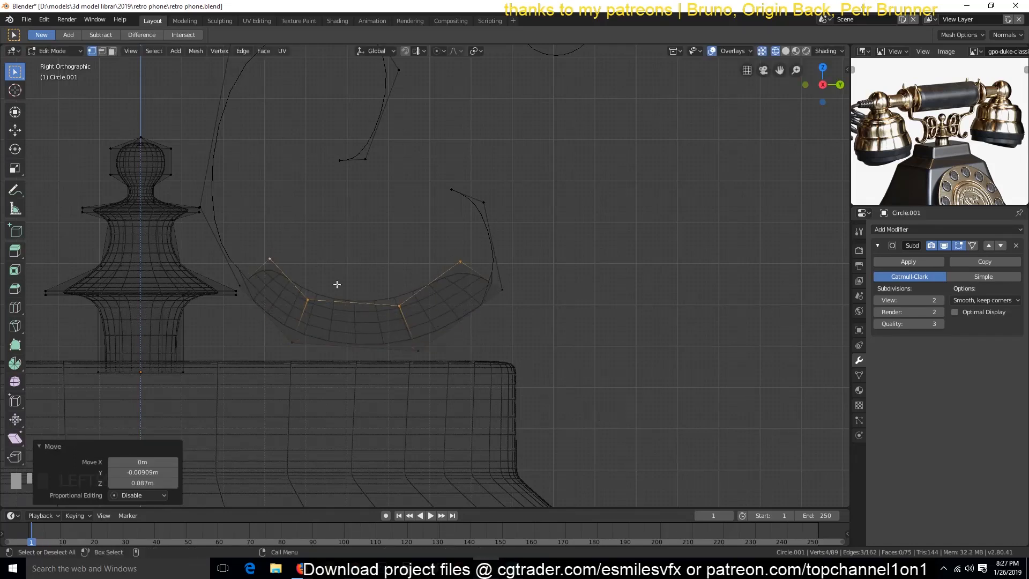
# - Reposition the strip's inner vertices to adjust its width along the bottom curve
pyautogui.press('g')
pyautogui.click(298, 304)
pyautogui.click(379, 287)
pyautogui.press('g')
pyautogui.click(461, 258)
# - Extrude the strip's inner vertex under the lower hook into a rounded curl and join it to the hook's end vertex
pyautogui.press('e')
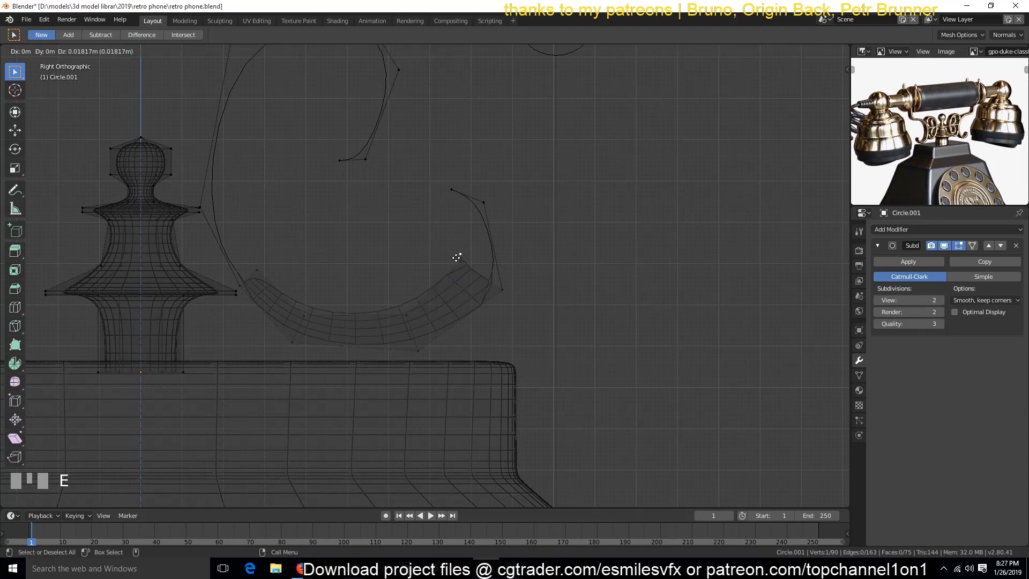
pyautogui.click(441, 268)
pyautogui.press('e')
pyautogui.click(393, 299)
pyautogui.press('e')
pyautogui.click(353, 230)
pyautogui.press('e')
pyautogui.click(369, 154)
pyautogui.keyDown('shift'); pyautogui.rightClick(450, 185); pyautogui.keyUp('shift')
pyautogui.keyDown('shift'); pyautogui.click(459, 198); pyautogui.keyUp('shift')
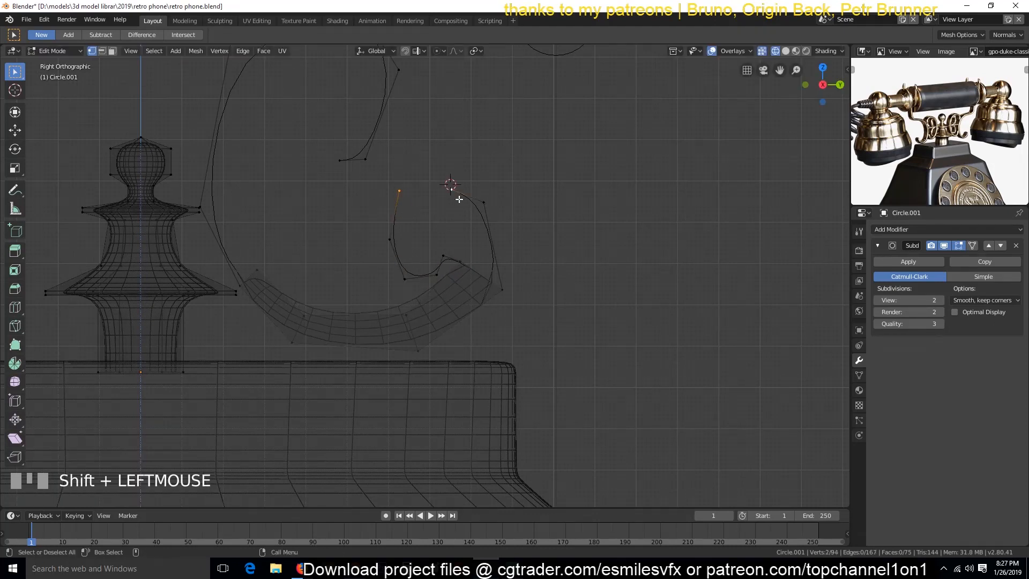
# - Move the curl's side vertex slightly toward the finial to round its outline
pyautogui.click(387, 254)
pyautogui.click(1014, 513)
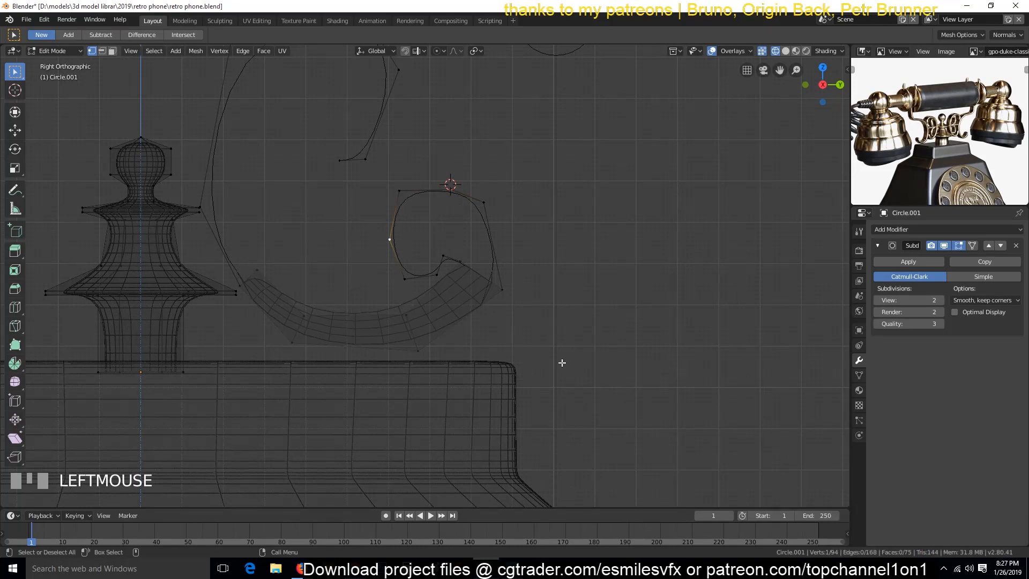
pyautogui.press('g')
pyautogui.click(387, 242)
# - Extrude the strip's other inner vertex along the inside of the scroll, join it to the upper tip and adjust the vertex beside the finial
pyautogui.click(259, 266)
pyautogui.press('e')
pyautogui.click(202, 196)
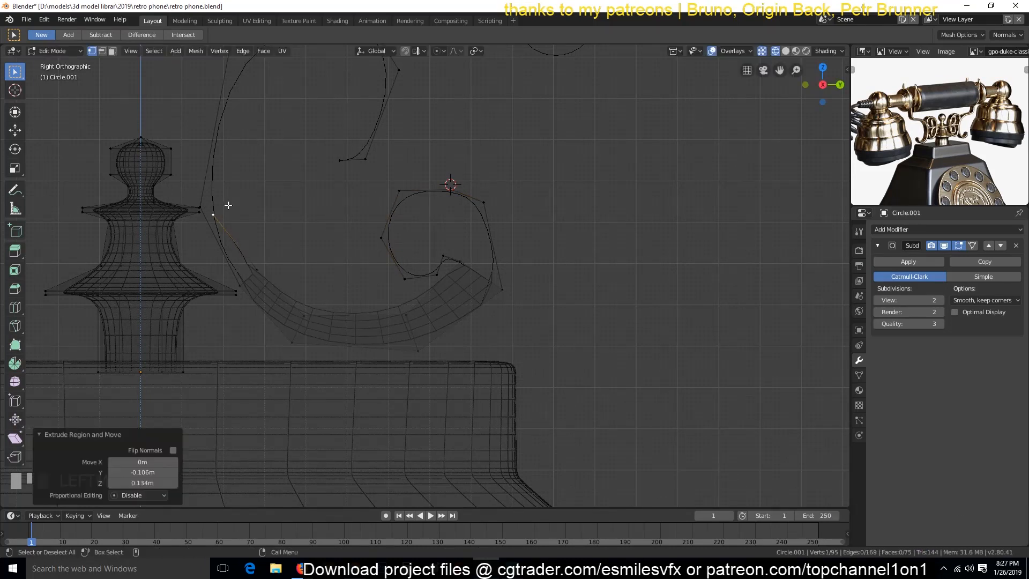
pyautogui.scroll(-2, 228, 205)
pyautogui.press('e')
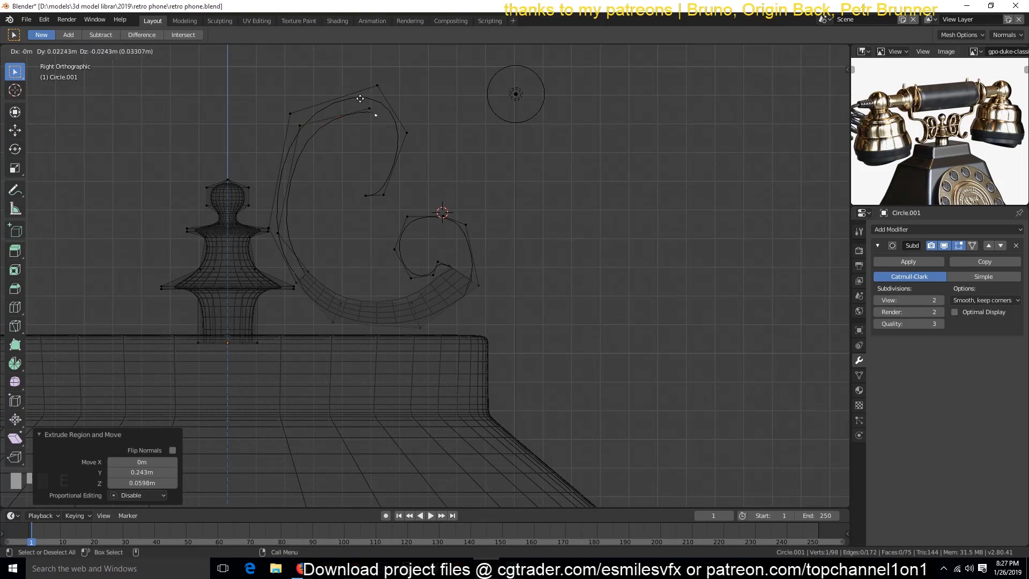
pyautogui.click(378, 117)
pyautogui.keyDown('shift'); pyautogui.click(372, 196); pyautogui.keyUp('shift')
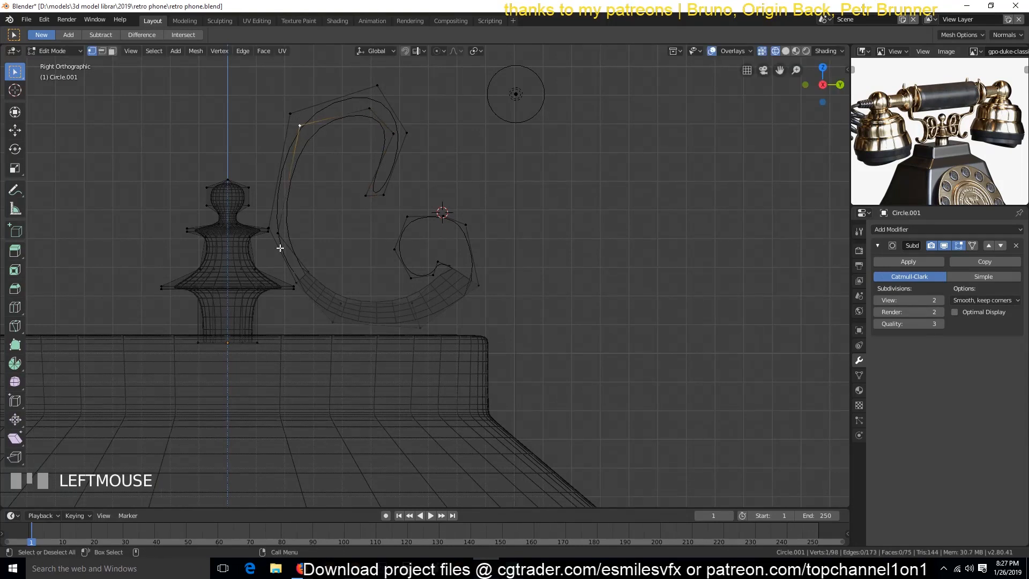
pyautogui.press('g')
pyautogui.click(271, 230)
# - Fill faces between the inner and outer edges along the scroll's stem and upper hook
pyautogui.press('2')
pyautogui.click(279, 168)
pyautogui.keyDown('shift'); pyautogui.click(292, 153); pyautogui.keyUp('shift')
pyautogui.press('f')
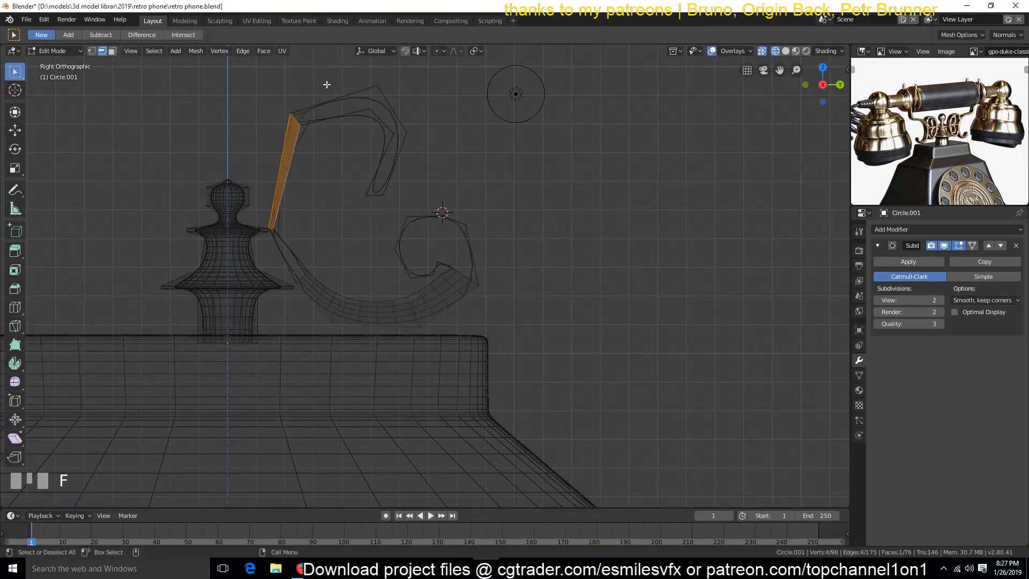
pyautogui.click(331, 99)
pyautogui.keyDown('shift'); pyautogui.click(345, 114); pyautogui.keyUp('shift')
pyautogui.click(384, 122)
pyautogui.keyDown('shift'); pyautogui.click(399, 121); pyautogui.keyUp('shift')
pyautogui.press('f')
pyautogui.press('f')
pyautogui.click(296, 259)
pyautogui.press('f')
pyautogui.press('Tab')
pyautogui.hotkey('shift', 'z')
pyautogui.press('Tab')
pyautogui.hotkey('shift', 'z')
# - Fill the faces inside the scroll's lower curl between its opposite edges
pyautogui.scroll(2, 433, 264)
pyautogui.click(433, 264)
pyautogui.press('f')
pyautogui.keyDown('shift'); pyautogui.click(425, 192); pyautogui.keyUp('shift')
pyautogui.click(466, 221)
pyautogui.keyDown('shift'); pyautogui.click(494, 254); pyautogui.keyUp('shift')
pyautogui.press('f')
pyautogui.click(472, 235)
pyautogui.keyDown('shift'); pyautogui.click(455, 230); pyautogui.keyUp('shift')
pyautogui.press('f')
# - Reposition the vertices where the lower curl meets the strip to shape the narrow notch
pyautogui.press('1')
pyautogui.scroll(2, 472, 242)
pyautogui.click(483, 252)
pyautogui.press('f')
pyautogui.hotkey('ctrl', 'z')
pyautogui.press('g')
pyautogui.click(462, 244)
pyautogui.press('Tab')
pyautogui.press('Tab')
pyautogui.press('g')
pyautogui.click(484, 290)
pyautogui.click(457, 252)
# - Move the top and side vertices of the lower curl outward to give it a rounder outline
pyautogui.click(458, 155)
pyautogui.press('g')
pyautogui.click(441, 140)
pyautogui.click(372, 151)
pyautogui.press('g')
pyautogui.click(360, 218)
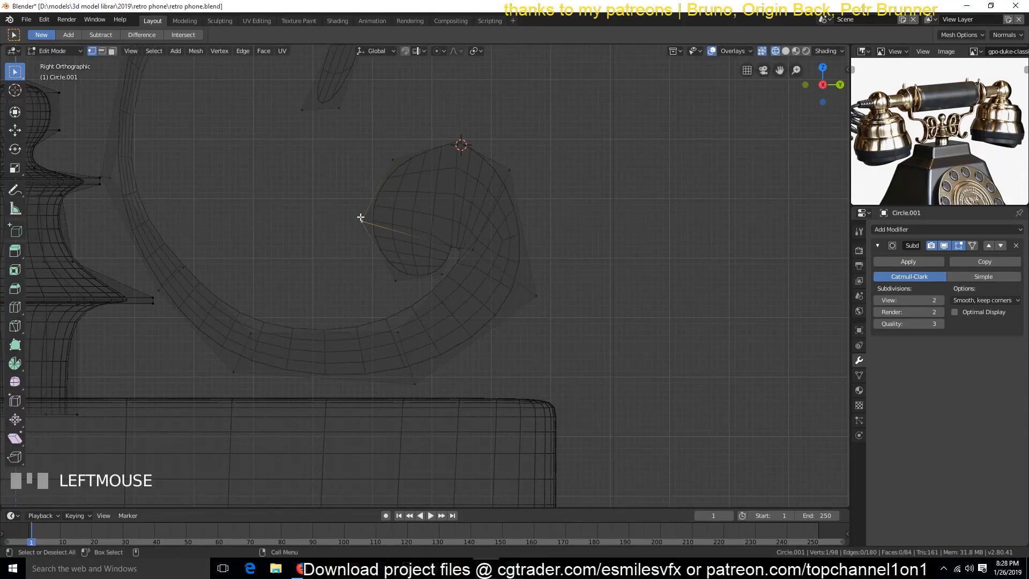
# - Switch to solid shading, save the file and check the ornament from the front and right views
pyautogui.press('Tab')
pyautogui.press('z')
pyautogui.press('Tab')
pyautogui.press('a')
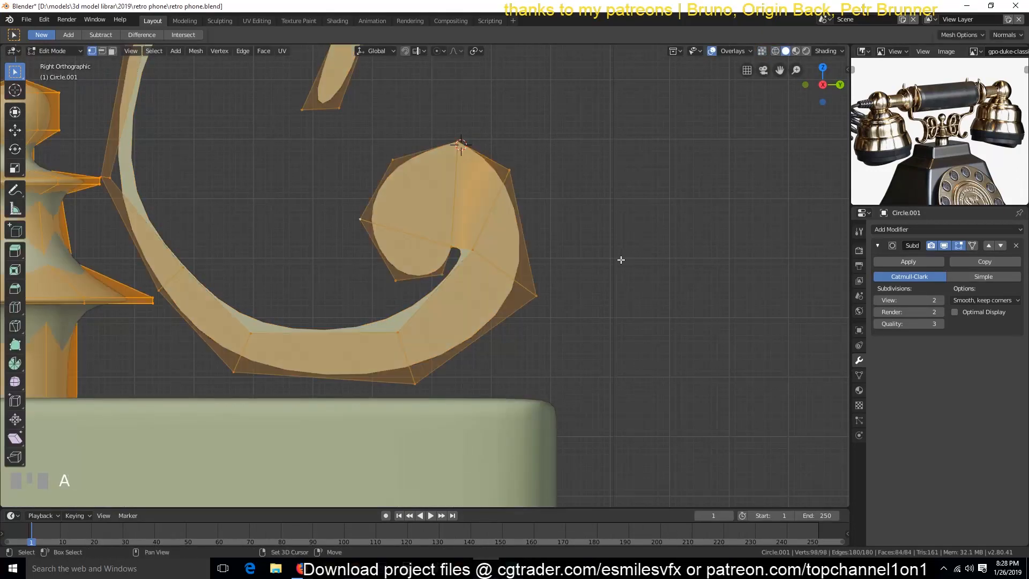
pyautogui.press('Tab')
pyautogui.scroll(-3, 500, 257)
pyautogui.hotkey('ctrl', 's')
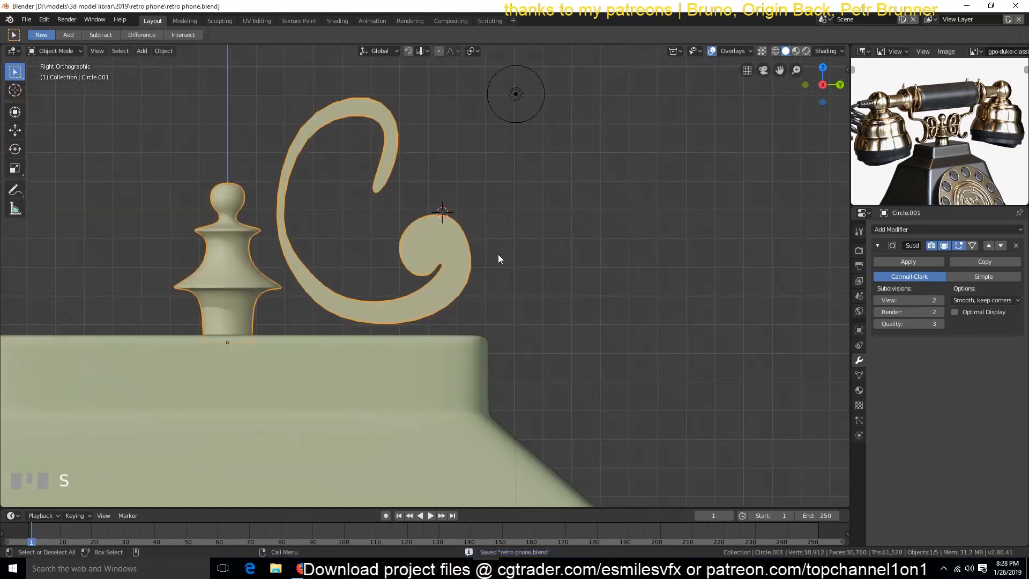
pyautogui.moveTo(493, 262); pyautogui.dragTo(465, 273, button='middle')
pyautogui.press('KP_1')
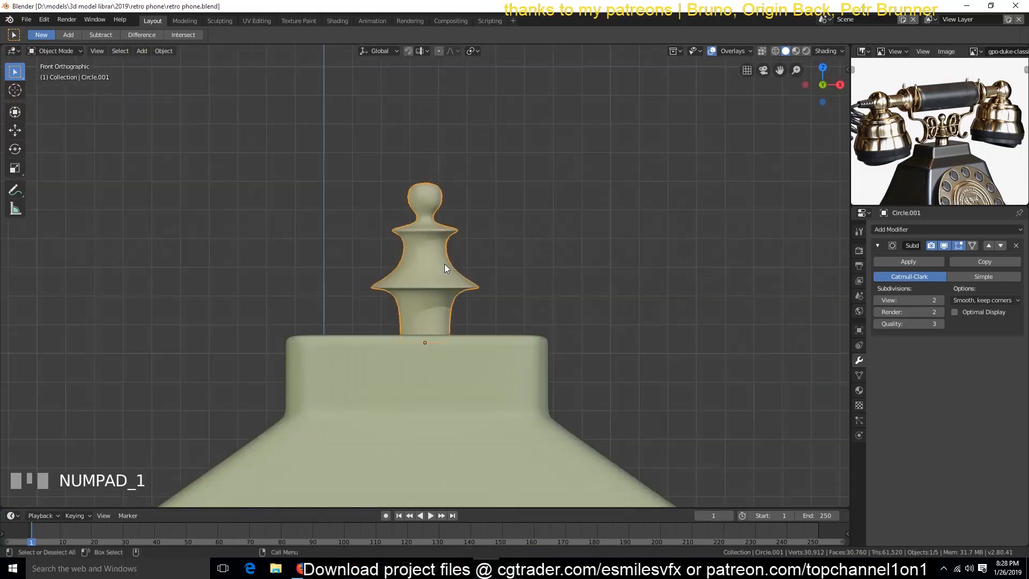
pyautogui.press('KP_3')
# - Move the scroll's cross edge nearest the finial about 0.018 m toward the finial in wireframe
pyautogui.scroll(3, 429, 260)
pyautogui.press('Tab')
pyautogui.press('z')
pyautogui.press('a')
pyautogui.keyDown('shift'); pyautogui.click(91, 175); pyautogui.keyUp('shift')
pyautogui.click(146, 175)
pyautogui.keyDown('shift'); pyautogui.click(110, 167); pyautogui.keyUp('shift')
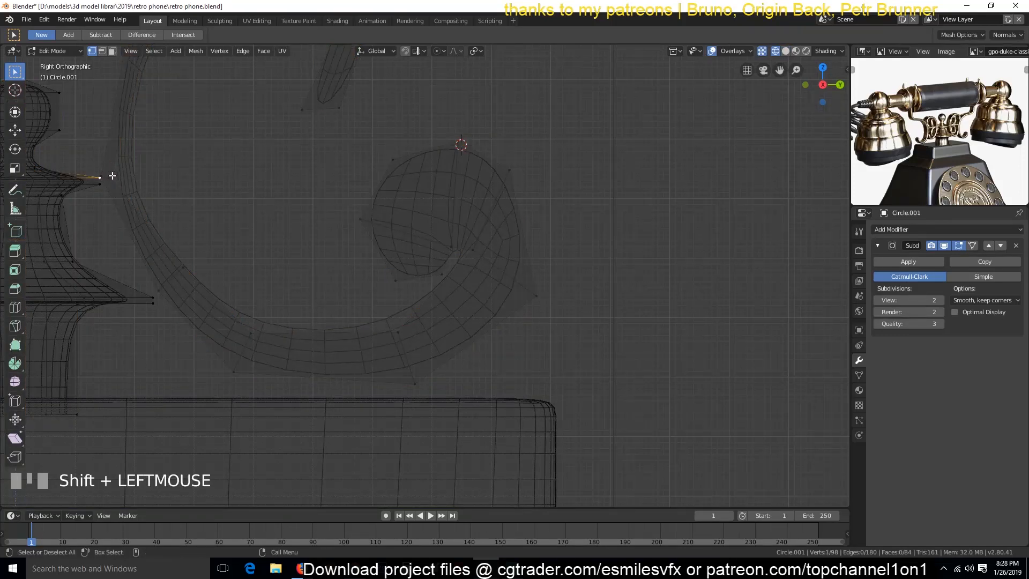
pyautogui.click(100, 169)
pyautogui.keyDown('shift'); pyautogui.click(109, 177); pyautogui.keyUp('shift')
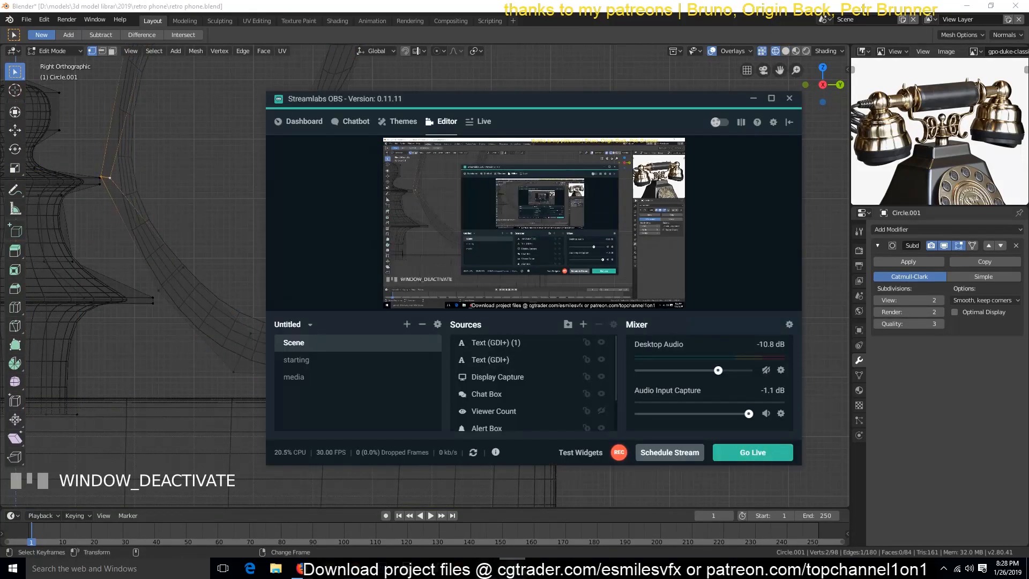
pyautogui.press('g')
pyautogui.click(306, 248)
# - Bevel that cross edge with 2 segments, shift the beveled faces about 0.015 m toward the finial and save the file
pyautogui.hotkey('ctrl', 'b')
pyautogui.scroll(1, 777, 193)
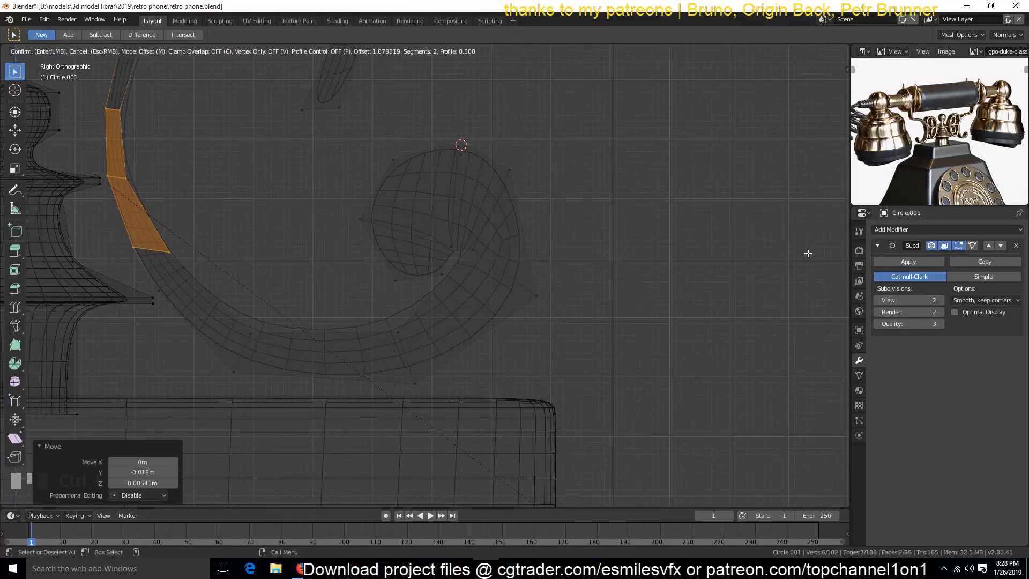
pyautogui.click(804, 244)
pyautogui.press('Tab')
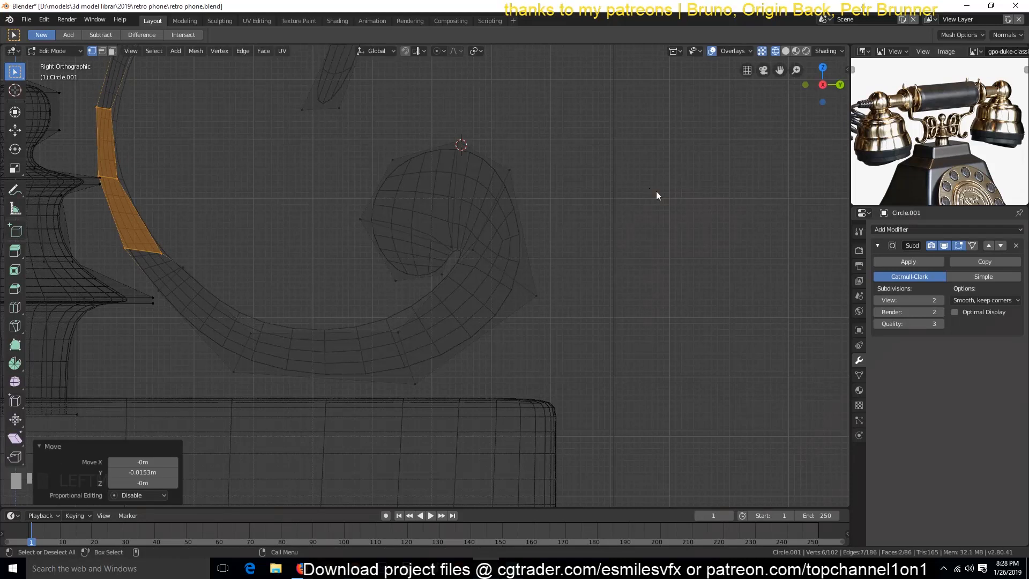
pyautogui.scroll(-3, 626, 184)
pyautogui.hotkey('ctrl', 's')
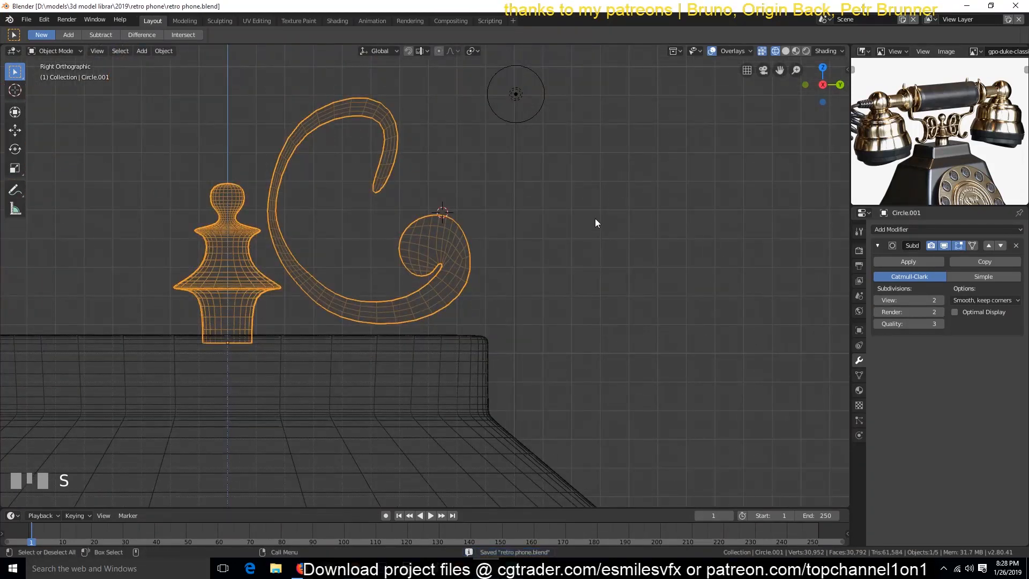
# - Adjust the cross edge below the bevel and move the bevel's lower inner vertex up and inward to even the stem's width
pyautogui.scroll(2, 581, 237)
pyautogui.press('Tab')
pyautogui.scroll(2, 317, 241)
pyautogui.click(120, 254)
pyautogui.keyDown('alt'); pyautogui.click(164, 282); pyautogui.keyUp('alt')
pyautogui.press('g')
pyautogui.click(166, 288)
pyautogui.click(161, 252)
pyautogui.press('g')
pyautogui.click(148, 230)
# - Slide the bevel's lower cross edge upward along the stem, nudge it into place and save the file
pyautogui.keyDown('shift'); pyautogui.click(131, 245); pyautogui.keyUp('shift')
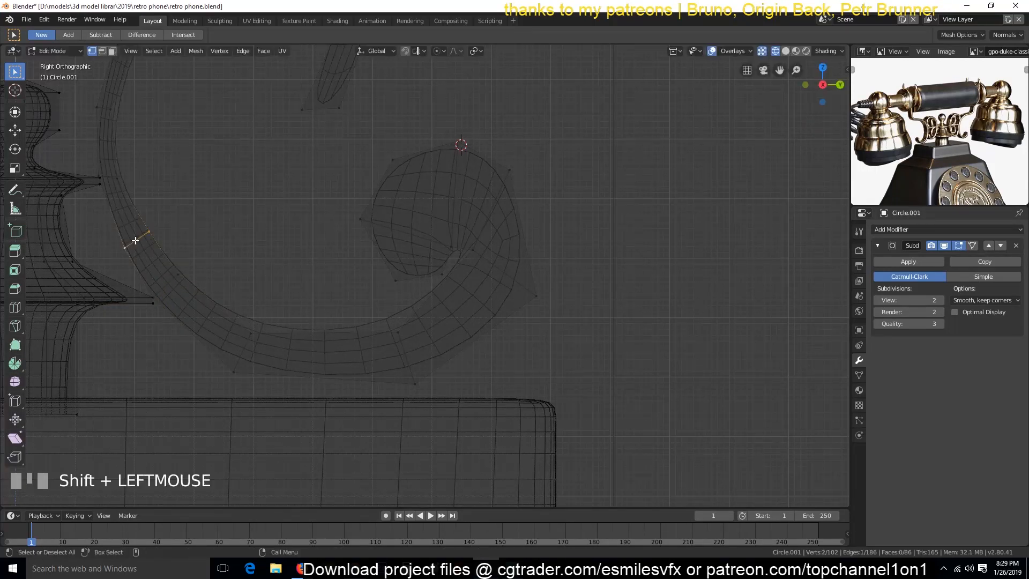
pyautogui.press('g')
pyautogui.press('g')
pyautogui.click(125, 223)
pyautogui.press('g')
pyautogui.click(123, 222)
pyautogui.scroll(-3, 250, 200)
pyautogui.hotkey('ctrl', 's')
# - Lower the upper hook's top outer vertex and bring the vertices at its tip together to taper the end
pyautogui.scroll(2, 378, 151)
pyautogui.press('g')
pyautogui.click(367, 102)
pyautogui.click(372, 193)
pyautogui.press('g')
pyautogui.click(391, 186)
pyautogui.press('g')
pyautogui.press('Tab')
# - Move the upper cross edge of the stem beside the finial about 0.039 m up
pyautogui.press('Tab')
pyautogui.keyDown('alt'); pyautogui.click(282, 236); pyautogui.keyUp('alt')
pyautogui.click(275, 227)
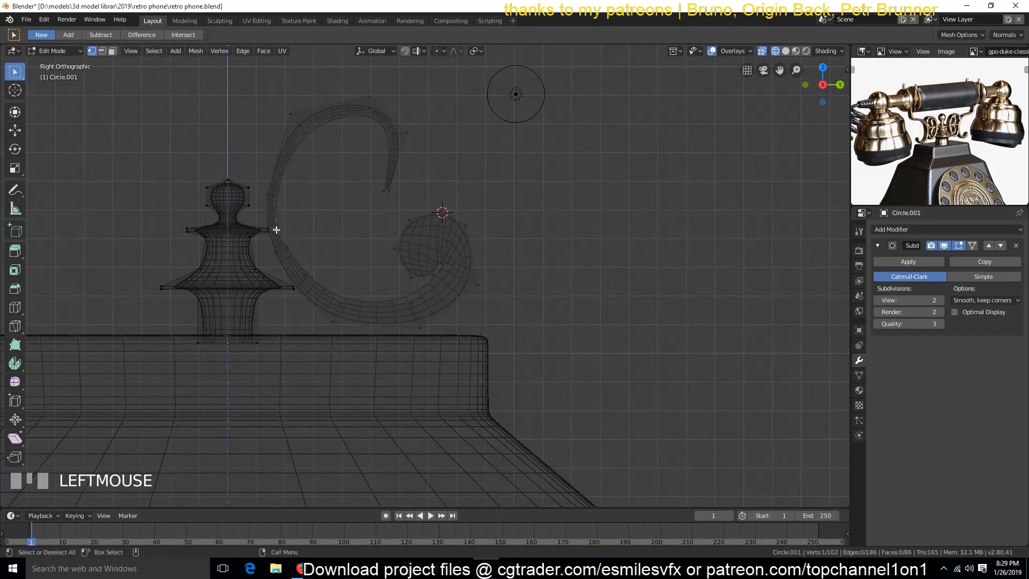
pyautogui.press('g')
pyautogui.click(278, 249)
# - Dissolve the surplus cross edge on the scroll's lower stem
pyautogui.keyDown('alt'); pyautogui.click(338, 250); pyautogui.keyUp('alt')
pyautogui.hotkey('ctrl', 'x')
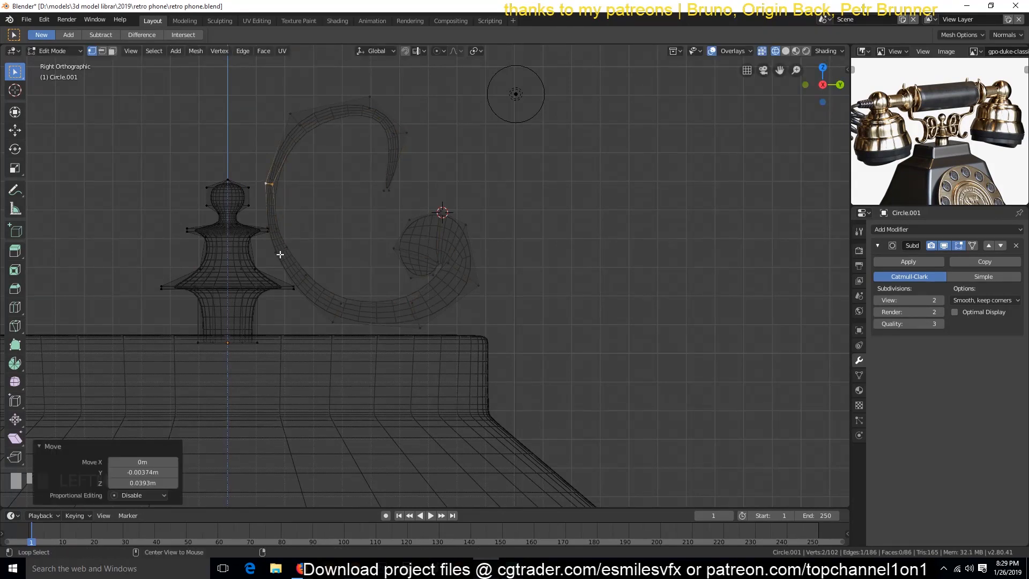
pyautogui.press('Tab')
pyautogui.press('Tab')
# - Move the outer vertex at the scroll's lower bend slightly down and save the file
pyautogui.keyDown('alt'); pyautogui.click(342, 306); pyautogui.keyUp('alt')
pyautogui.click(333, 322)
pyautogui.press('g')
pyautogui.click(332, 330)
pyautogui.hotkey('ctrl', 's')
# - Nudge the inner vertices at the upper bend and along the stem beside the finial to smooth the scroll's thickness
pyautogui.press('Tab')
pyautogui.press('Tab')
pyautogui.click(299, 126)
pyautogui.press('g')
pyautogui.click(302, 131)
pyautogui.click(271, 187)
pyautogui.press('g')
pyautogui.click(272, 191)
pyautogui.click(273, 231)
pyautogui.press('g')
pyautogui.click(271, 229)
pyautogui.press('Tab')
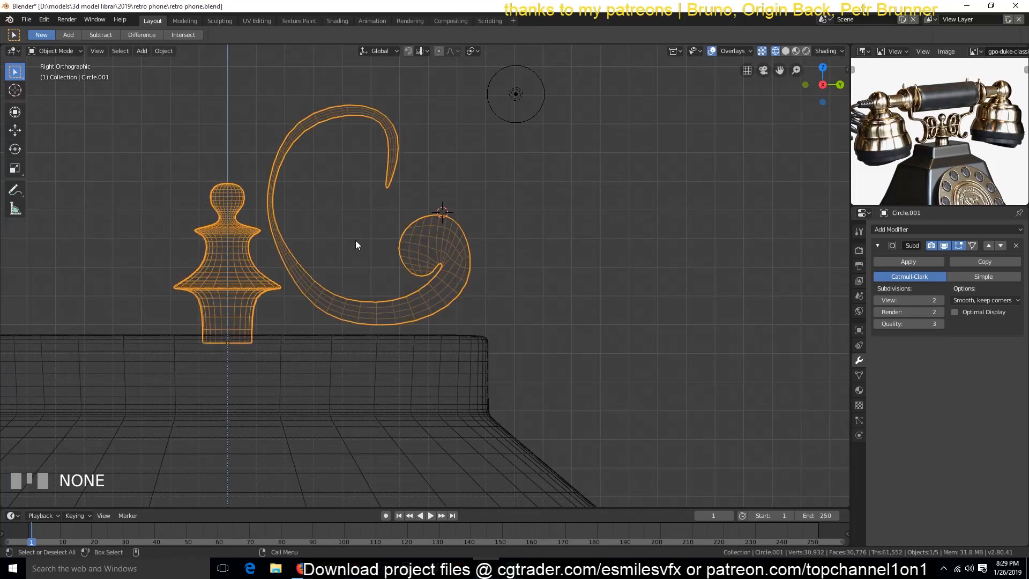
# - Save the file, and duplicate the outermost vertex of the scroll's curl 1.06 m along Y and 0.748 m up
pyautogui.scroll(-3, 311, 237)
pyautogui.hotkey('ctrl', 's')
pyautogui.scroll(2, 456, 229)
pyautogui.press('Tab')
pyautogui.scroll(2, 459, 223)
pyautogui.press('a')
pyautogui.scroll(-1, 373, 194)
pyautogui.click(410, 235)
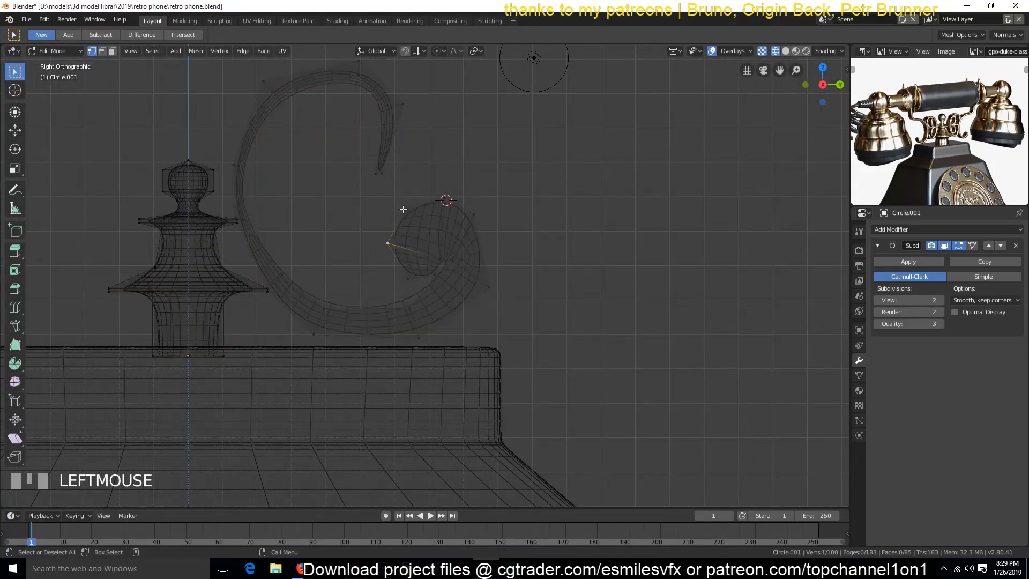
pyautogui.keyDown('shift'); pyautogui.moveTo(450, 152); pyautogui.dragTo(430, 227, button='middle'); pyautogui.keyUp('shift')
pyautogui.scroll(-3, 428, 230)
pyautogui.scroll(2, 403, 272)
pyautogui.hotkey('shift', 'd')
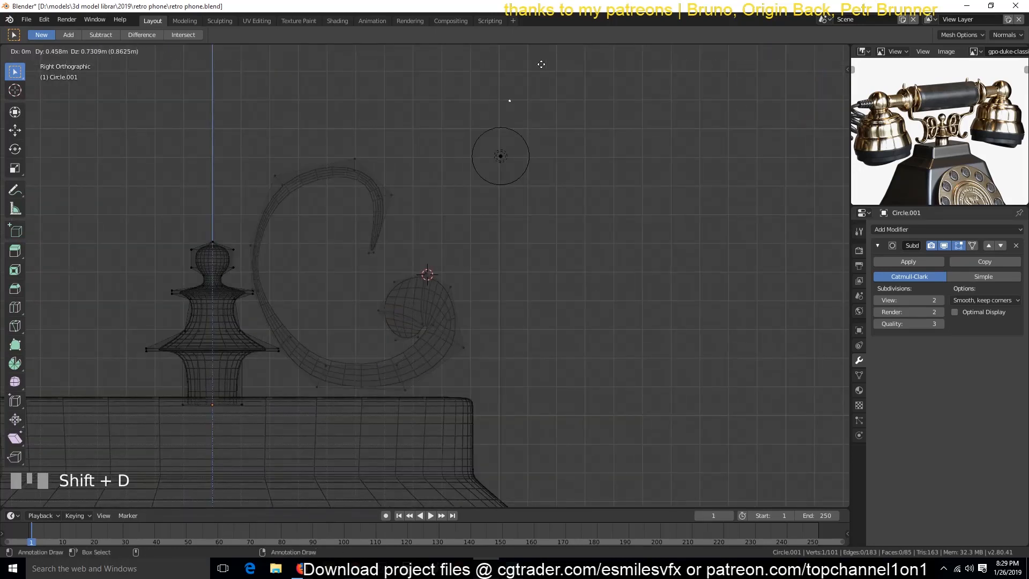
pyautogui.click(709, 60)
# - Extrude the duplicated vertex 0.262 m down along Z and extrude it again along Y back toward the scroll
pyautogui.scroll(-6, 678, 138)
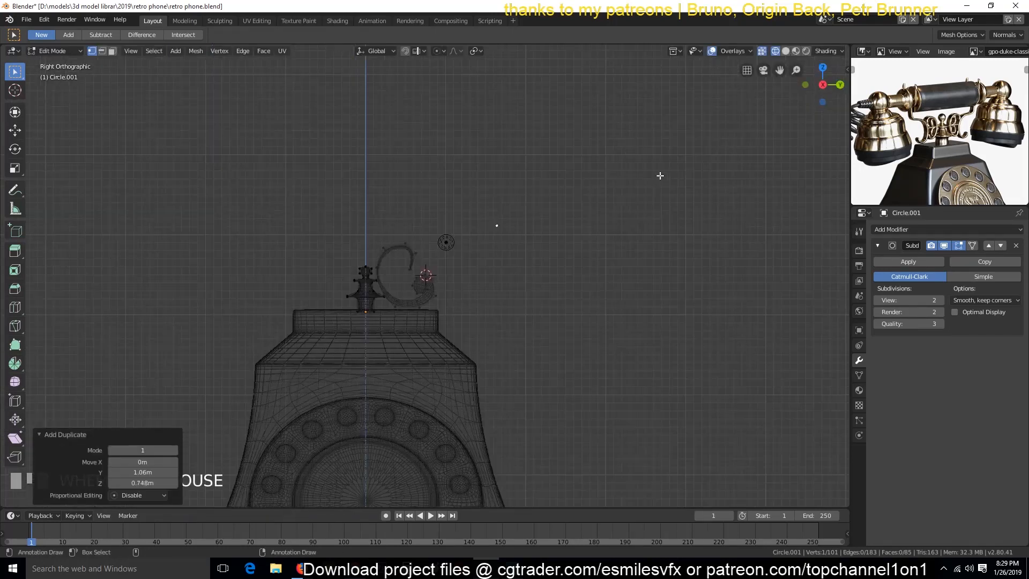
pyautogui.scroll(5, 637, 182)
pyautogui.press('e')
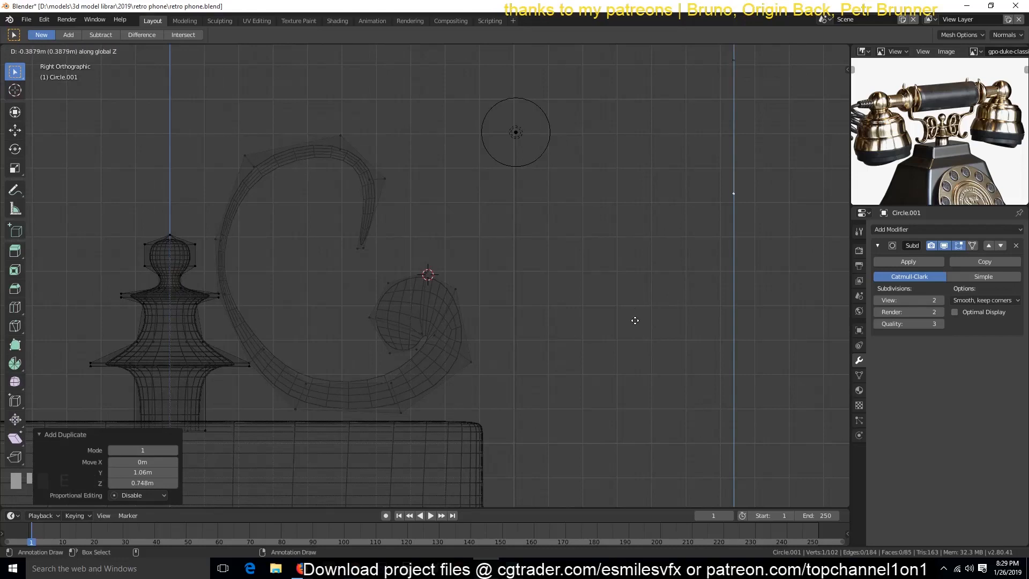
pyautogui.click(631, 268)
pyautogui.press('e')
pyautogui.press('y')
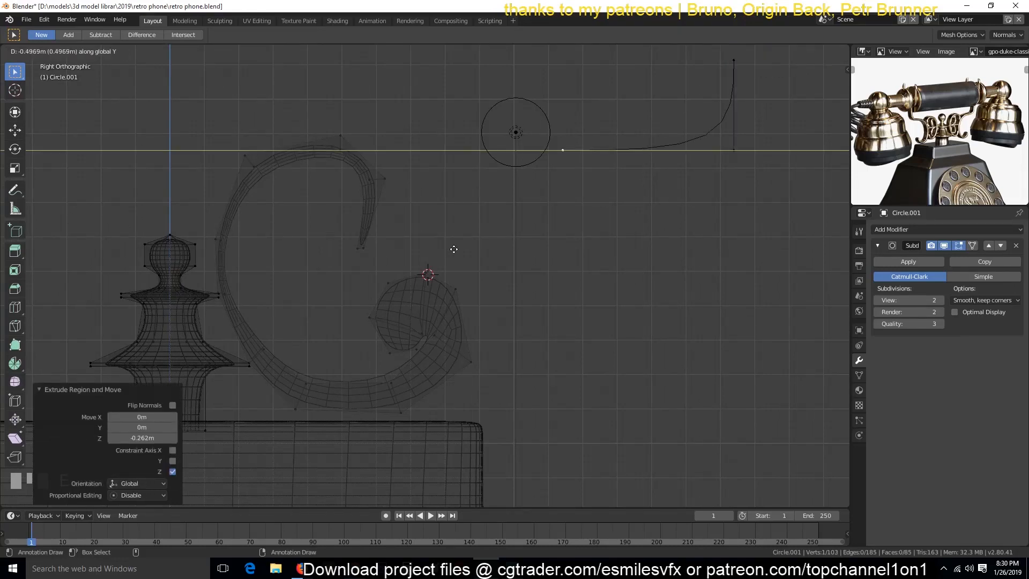
pyautogui.click(330, 247)
# - Extrude further vertices to trace the second scroll's outline down past the curl and up into a hooked end
pyautogui.press('e')
pyautogui.click(363, 248)
pyautogui.press('e')
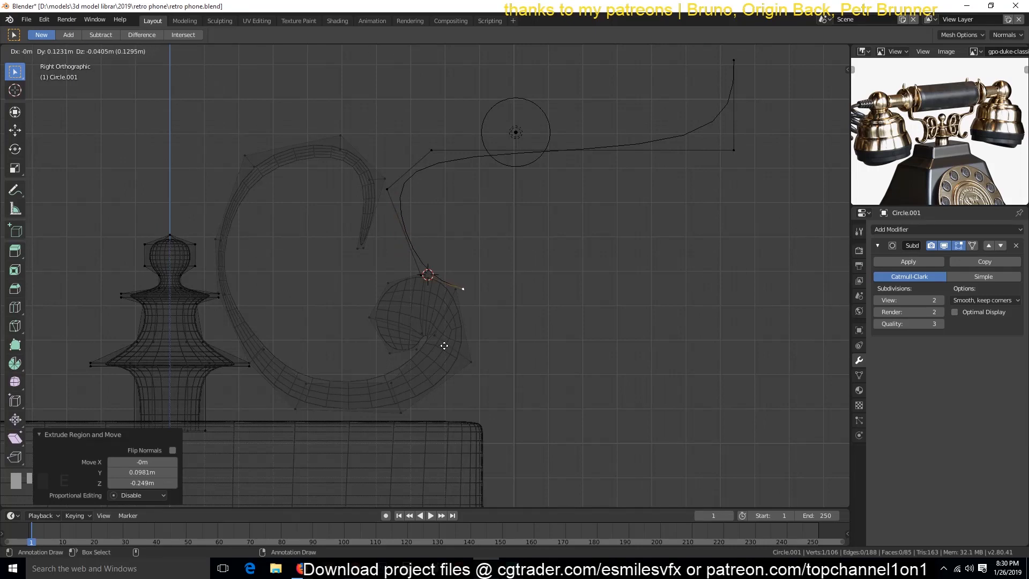
pyautogui.click(461, 418)
pyautogui.press('e')
pyautogui.click(523, 417)
pyautogui.press('e')
pyautogui.click(560, 346)
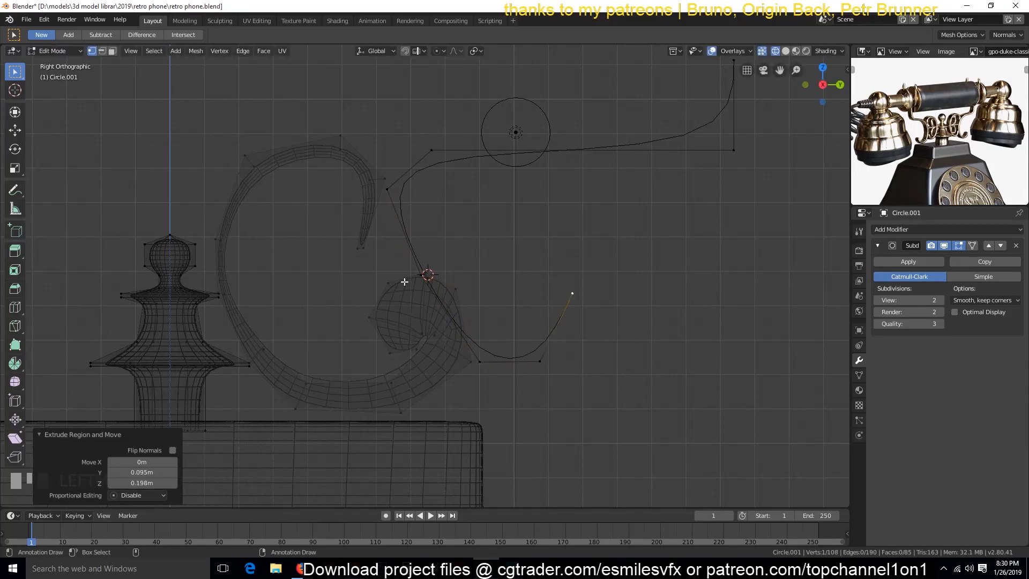
# - Move the second scroll's upper bend and stem vertices away from the first scroll's curl to round out its outline
pyautogui.click(390, 197)
pyautogui.press('g')
pyautogui.click(468, 218)
pyautogui.click(433, 281)
pyautogui.press('g')
pyautogui.click(464, 292)
pyautogui.click(438, 140)
pyautogui.press('g')
pyautogui.click(516, 164)
# - Level the second scroll's outer corner vertex with its upper bend vertex by scaling both to 0 along Z
pyautogui.click(742, 165)
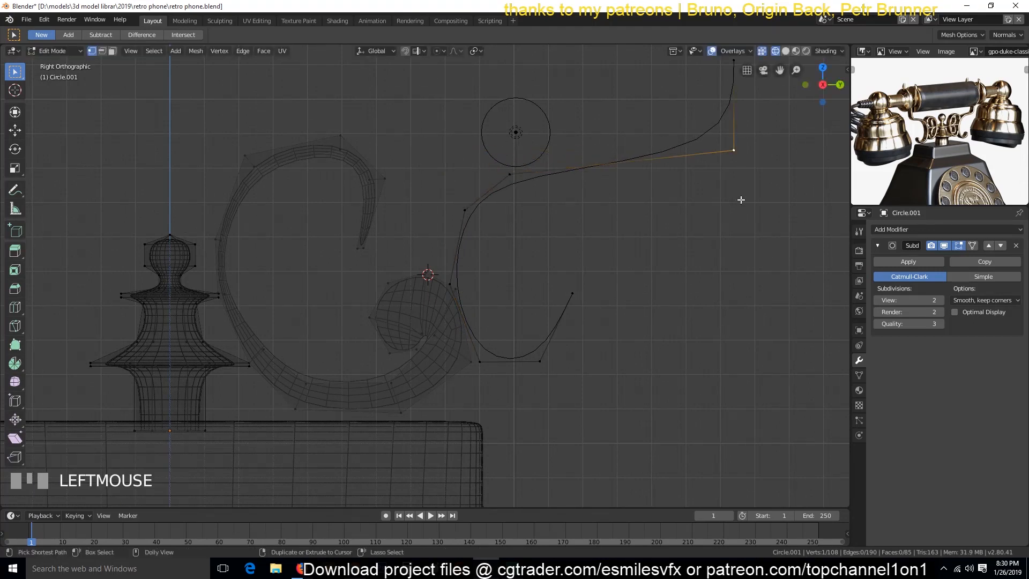
pyautogui.hotkey('shift', 'ctrl', 'b')
pyautogui.rightClick(620, 325)
pyautogui.press('g')
pyautogui.click(730, 175)
pyautogui.keyDown('shift'); pyautogui.click(526, 174); pyautogui.keyUp('shift')
pyautogui.press('s')
pyautogui.press('z')
pyautogui.press('0')
pyautogui.click(527, 173)
# - Round the second scroll's outer corner with a two-segment vertex bevel and save the file
pyautogui.click(742, 182)
pyautogui.hotkey('ctrl', 'shift', 'b')
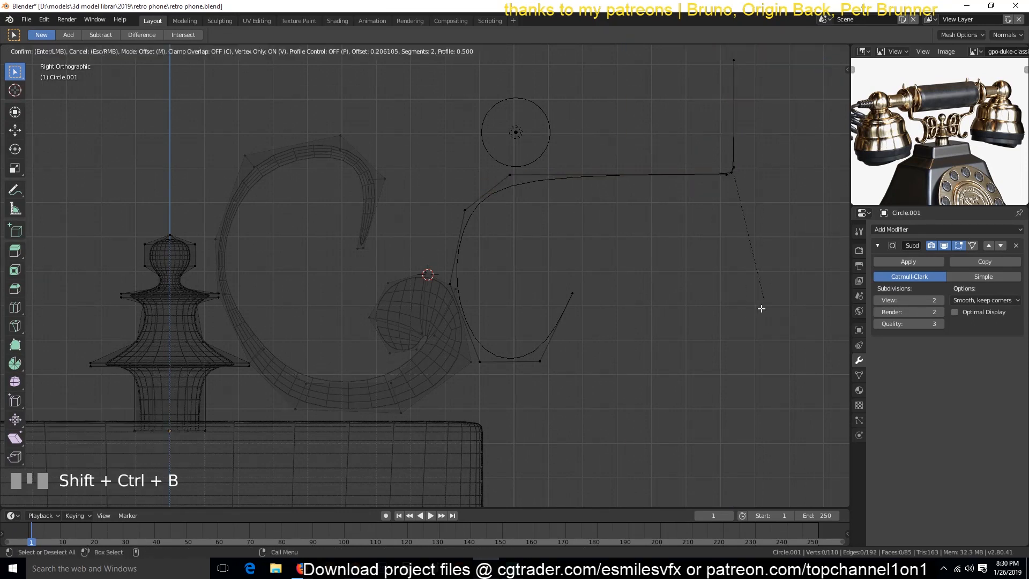
pyautogui.click(654, 493)
pyautogui.press('Tab')
pyautogui.scroll(-3, 627, 220)
pyautogui.hotkey('ctrl', 's')
pyautogui.scroll(5, 611, 225)
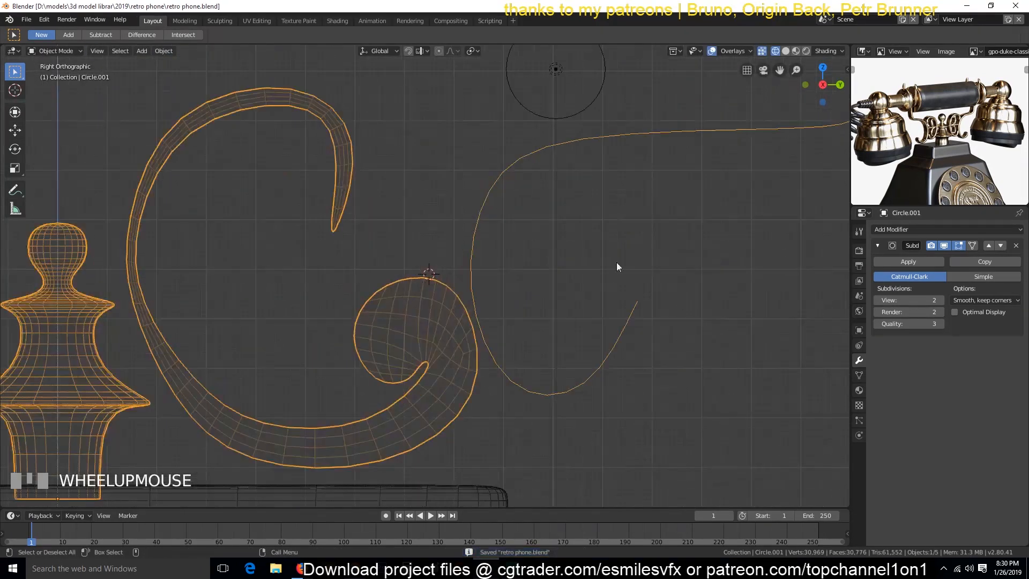
# - Move the end vertex of the second scroll's lower hook slightly down to flatten the hook
pyautogui.press('Tab')
pyautogui.press('g')
pyautogui.click(644, 338)
# - Extrude the second scroll's stem vertices inward into a strip and scale the new inner edge
pyautogui.click(470, 292)
pyautogui.keyDown('shift'); pyautogui.click(497, 184); pyautogui.keyUp('shift')
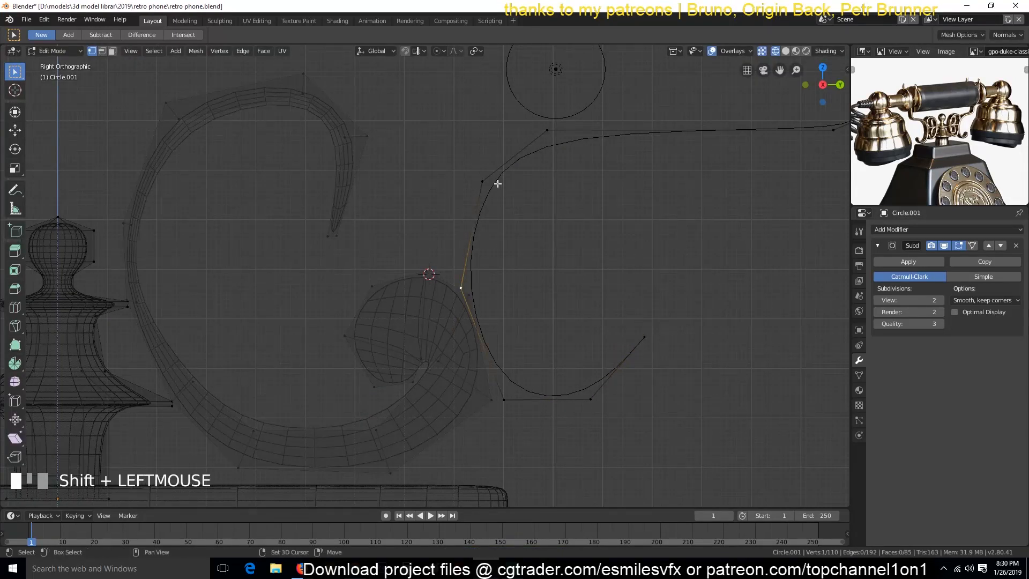
pyautogui.press('e')
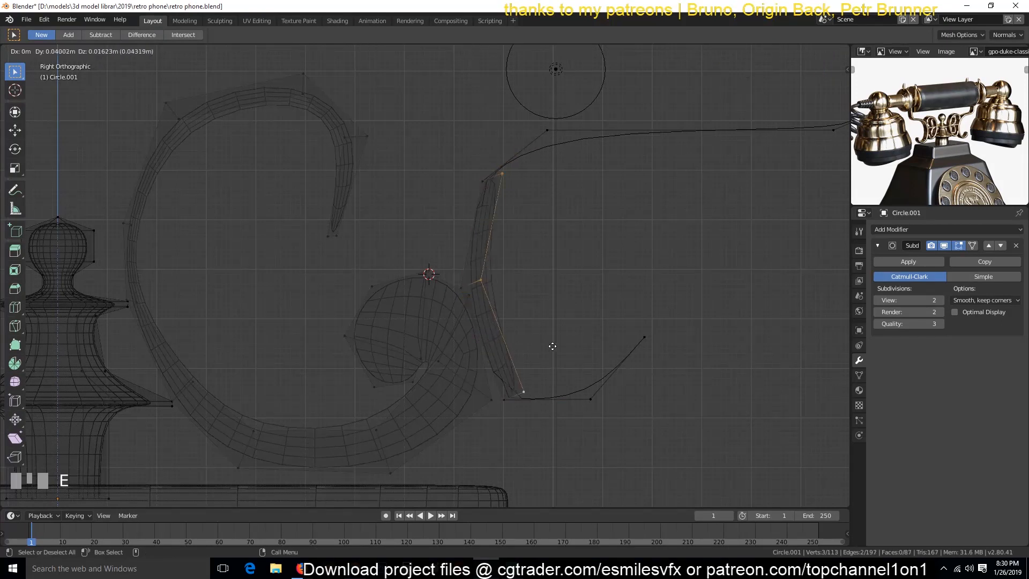
pyautogui.click(580, 349)
pyautogui.press('s')
pyautogui.click(558, 374)
# - Extrude the second scroll's long horizontal edge downward into a strip and fill the gap to the stem strip
pyautogui.keyDown('shift'); pyautogui.moveTo(640, 140); pyautogui.dragTo(442, 213, button='middle'); pyautogui.keyUp('shift')
pyautogui.click(349, 204)
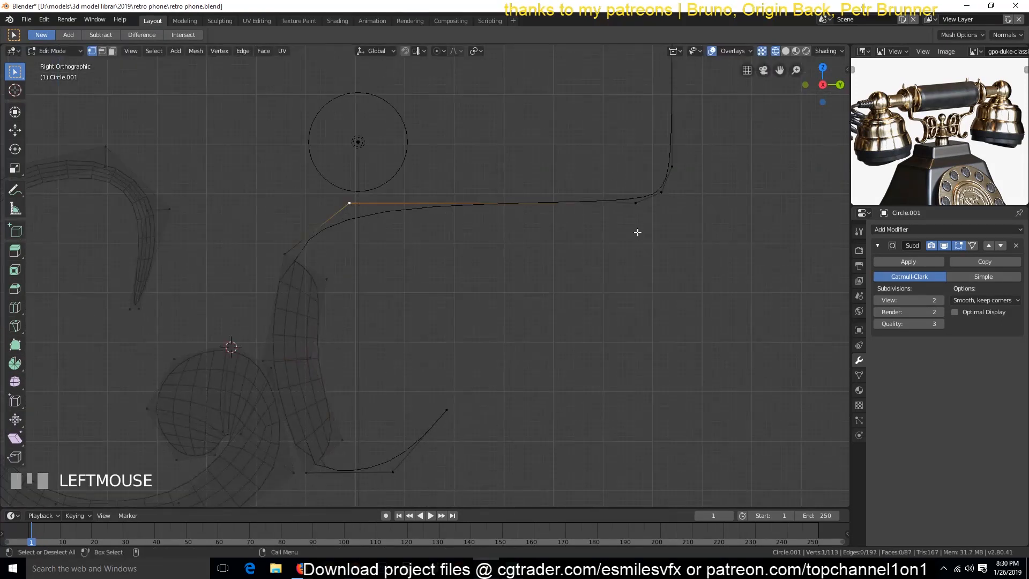
pyautogui.keyDown('ctrl'); pyautogui.click(643, 212); pyautogui.keyUp('ctrl')
pyautogui.press('e')
pyautogui.click(644, 239)
pyautogui.press('g')
pyautogui.press('g')
pyautogui.click(377, 247)
pyautogui.keyDown('shift'); pyautogui.click(350, 205); pyautogui.keyUp('shift')
pyautogui.press('f')
# - Slide the whole inner edge path of the second scroll toward its outer edge to thin the band
pyautogui.moveTo(604, 195); pyautogui.dragTo(457, 284, button='middle')
pyautogui.moveTo(500, 241); pyautogui.dragTo(349, 252, button='middle')
pyautogui.click(310, 413)
pyautogui.keyDown('ctrl'); pyautogui.click(589, 230); pyautogui.keyUp('ctrl')
pyautogui.press('g')
pyautogui.press('g')
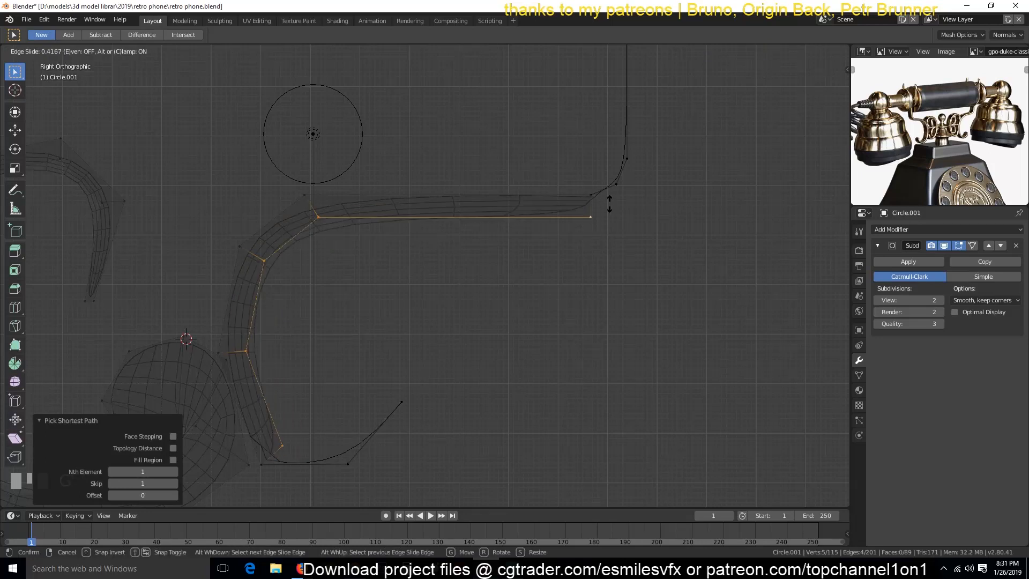
pyautogui.click(606, 200)
# - Extrude the second scroll's upright end and its rounded corner edges along Y into a strip
pyautogui.moveTo(664, 167); pyautogui.dragTo(447, 343, button='middle')
pyautogui.keyDown('ctrl'); pyautogui.click(409, 207); pyautogui.keyUp('ctrl')
pyautogui.press('e')
pyautogui.press('y')
pyautogui.click(429, 269)
# - Adjust the inner vertices at the rounded corner and fill the gap between the upright and horizontal strips
pyautogui.click(409, 361)
pyautogui.press('g')
pyautogui.click(405, 379)
pyautogui.click(419, 336)
pyautogui.rightClick(418, 338)
pyautogui.press('g')
pyautogui.press('z')
pyautogui.click(417, 343)
pyautogui.press('2')
pyautogui.click(372, 385)
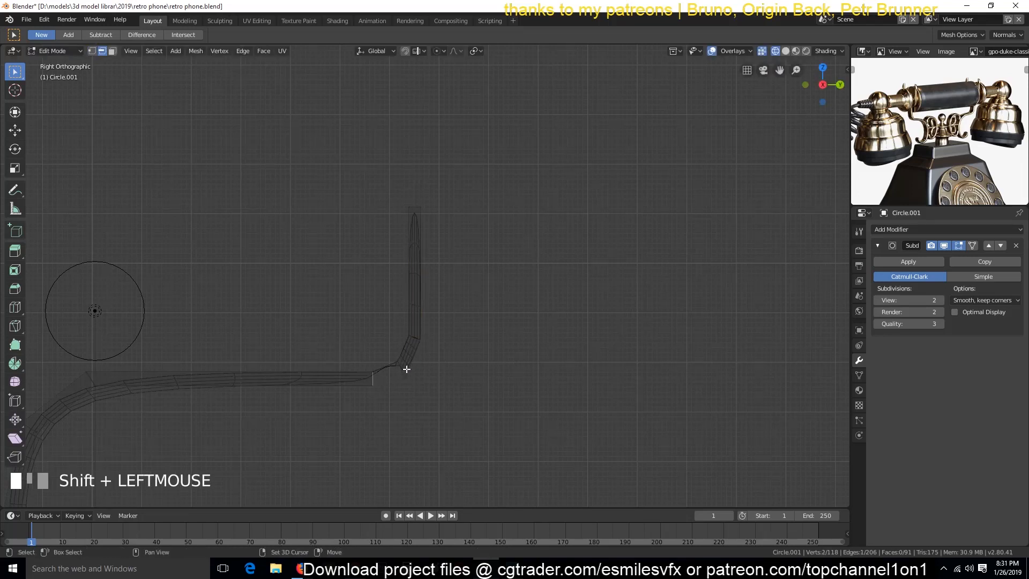
pyautogui.press('f')
# - Extrude the last edge of the second scroll's lower hook inward to form its end strip
pyautogui.keyDown('shift'); pyautogui.moveTo(401, 380); pyautogui.dragTo(629, 112, button='middle'); pyautogui.keyUp('shift')
pyautogui.click(302, 365)
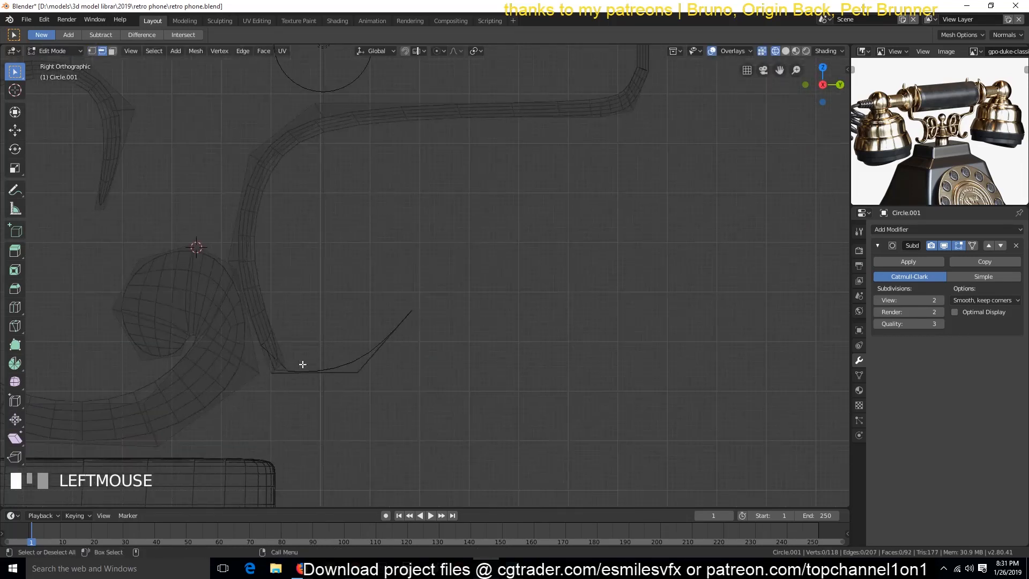
pyautogui.click(359, 354)
pyautogui.press('g')
pyautogui.rightClick(361, 342)
pyautogui.keyDown('shift'); pyautogui.click(410, 325); pyautogui.keyUp('shift')
pyautogui.press('e')
pyautogui.click(390, 316)
# - Fill the gap between the stem strip and the hook's end strip with a face
pyautogui.click(352, 366)
pyautogui.press('2')
pyautogui.click(330, 371)
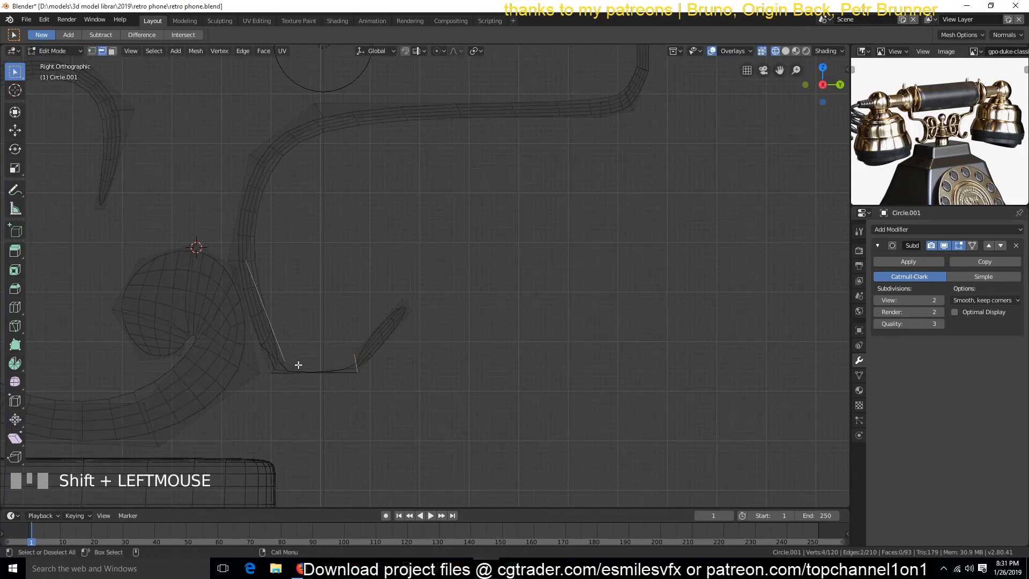
pyautogui.press('Tab')
pyautogui.press('Tab')
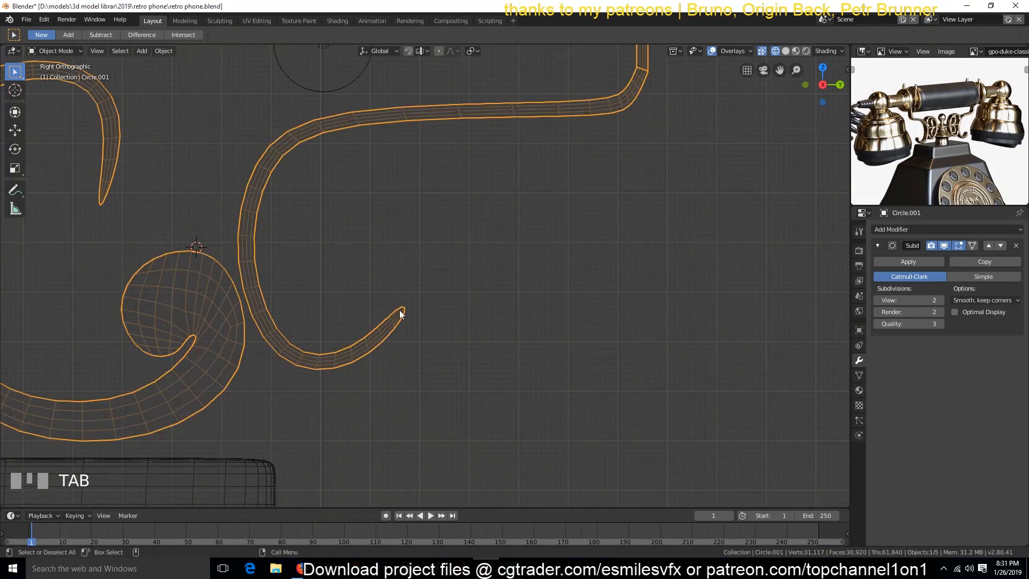
# - Add a loop cut across the second scroll's lower stem, move it slightly outward, and save the file in solid shading
pyautogui.click(258, 314)
pyautogui.click(268, 331)
pyautogui.press('g')
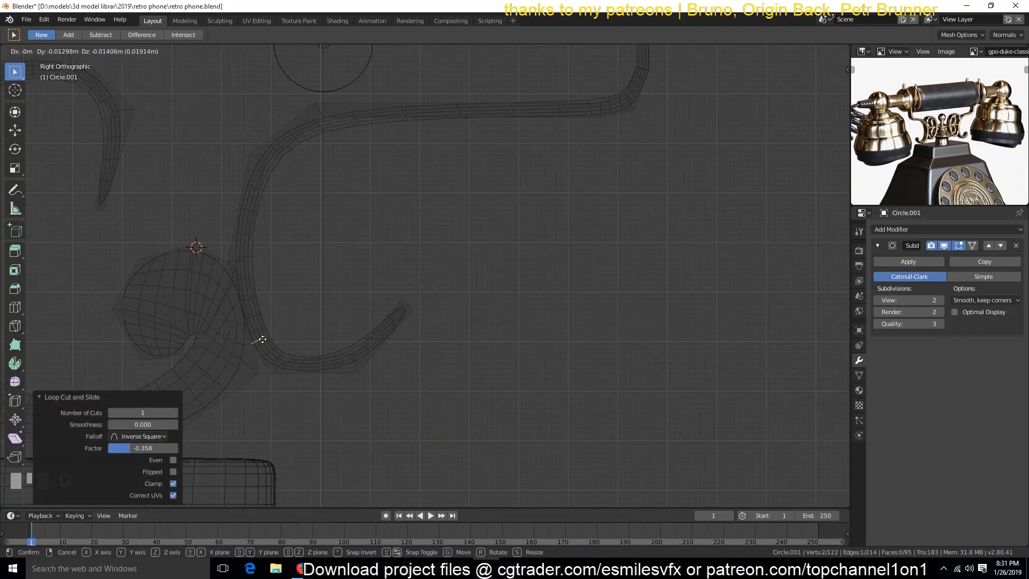
pyautogui.click(262, 340)
pyautogui.press('Tab')
pyautogui.hotkey('shift', 'z')
pyautogui.scroll(-5, 426, 276)
pyautogui.hotkey('alt', 'a')
pyautogui.keyDown('shift'); pyautogui.moveTo(424, 255); pyautogui.dragTo(358, 264, button='middle'); pyautogui.keyUp('shift')
pyautogui.hotkey('ctrl', 's')
# - Turn on the subdivision modifier's on-cage display and return the mesh to wireframe shading in the right view
pyautogui.press('KP_1')
pyautogui.press('KP_3')
pyautogui.scroll(5, 345, 277)
pyautogui.press('Tab')
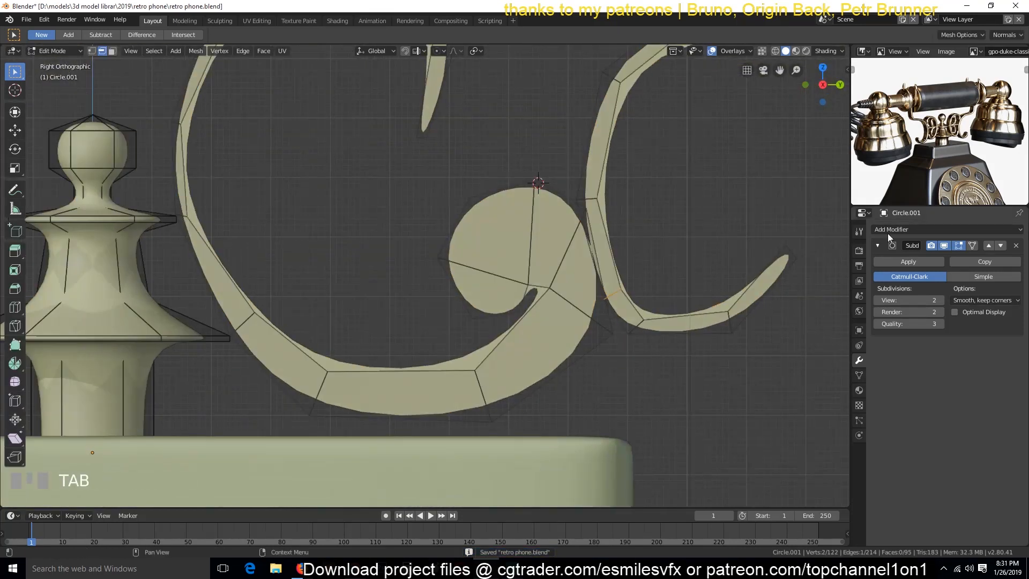
pyautogui.click(368, 335)
pyautogui.hotkey('shift', 'z')
pyautogui.hotkey('alt', 'a')
# - Nudge the vertices along the first scroll's stem beside the finial to even out its curve and thickness
pyautogui.press('g')
pyautogui.click(191, 246)
pyautogui.click(197, 218)
pyautogui.press('g')
pyautogui.click(185, 217)
pyautogui.scroll(-3, 200, 167)
pyautogui.keyDown('shift'); pyautogui.moveTo(200, 168); pyautogui.dragTo(176, 270, button='middle'); pyautogui.keyUp('shift')
pyautogui.click(178, 280)
pyautogui.keyDown('shift'); pyautogui.click(203, 300); pyautogui.keyUp('shift')
pyautogui.press('g')
pyautogui.click(179, 271)
# - Scale down the last two vertex pairs at the first scroll's hook tip to taper the end
pyautogui.keyDown('shift'); pyautogui.click(391, 285); pyautogui.keyUp('shift')
pyautogui.press('s')
pyautogui.click(389, 320)
pyautogui.click(381, 224)
pyautogui.keyDown('shift'); pyautogui.click(416, 207); pyautogui.keyUp('shift')
pyautogui.press('s')
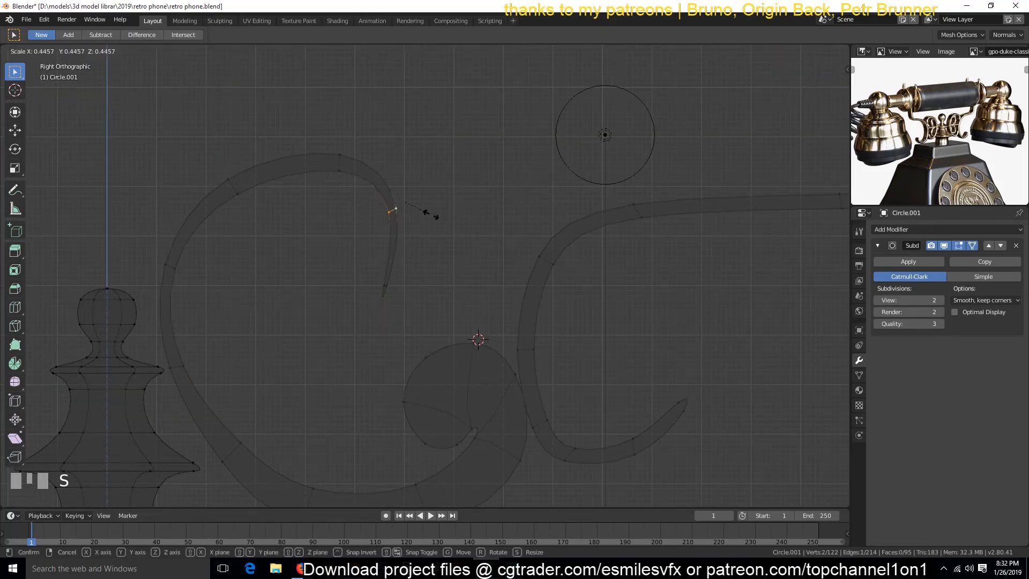
pyautogui.click(347, 181)
# - Scale the vertex pairs along the first scroll's upper arc to adjust the strip's thickness
pyautogui.click(291, 186)
pyautogui.press('s')
pyautogui.rightClick(292, 270)
pyautogui.click(237, 194)
pyautogui.keyDown('shift'); pyautogui.click(229, 181); pyautogui.keyUp('shift')
pyautogui.press('s')
pyautogui.click(306, 285)
pyautogui.click(337, 170)
pyautogui.keyDown('shift'); pyautogui.click(339, 156); pyautogui.keyUp('shift')
pyautogui.press('s')
pyautogui.click(330, 252)
# - Rescale the hook's final bend pair and its tip pair to refine the first scroll's taper
pyautogui.click(397, 208)
pyautogui.keyDown('shift'); pyautogui.click(388, 211); pyautogui.keyUp('shift')
pyautogui.press('s')
pyautogui.click(364, 278)
pyautogui.click(382, 286)
pyautogui.keyDown('shift'); pyautogui.click(392, 292); pyautogui.keyUp('shift')
pyautogui.press('s')
pyautogui.click(396, 321)
# - Scale up the vertex pair on the first scroll's side facing the finial to thicken the strip
pyautogui.click(165, 267)
pyautogui.keyDown('shift'); pyautogui.click(173, 269); pyautogui.keyUp('shift')
pyautogui.press('s')
pyautogui.click(193, 365)
pyautogui.scroll(-2, 197, 338)
pyautogui.press('s')
pyautogui.click(460, 457)
# - Widen the vertex pairs at the bottom and lower finial-side bend of the first scroll
pyautogui.click(304, 341)
pyautogui.keyDown('shift'); pyautogui.click(298, 367); pyautogui.keyUp('shift')
pyautogui.press('s')
pyautogui.click(337, 454)
pyautogui.click(242, 325)
pyautogui.keyDown('shift'); pyautogui.click(266, 298); pyautogui.keyUp('shift')
pyautogui.press('s')
pyautogui.click(300, 241)
# - Scale up the first scroll's vertex pair beside the finial's upper collar
pyautogui.click(205, 260)
pyautogui.keyDown('shift'); pyautogui.click(229, 240); pyautogui.keyUp('shift')
pyautogui.press('a')
pyautogui.click(212, 266)
pyautogui.press('s')
pyautogui.click(308, 223)
# - Move and rotate the vertex pair beside the finial so the first scroll's widened strip curves evenly
pyautogui.scroll(2, 329, 323)
pyautogui.keyDown('shift'); pyautogui.moveTo(318, 220); pyautogui.dragTo(382, 224, button='middle'); pyautogui.keyUp('shift')
pyautogui.press('g')
pyautogui.click(333, 320)
pyautogui.press('r')
pyautogui.click(323, 289)
pyautogui.click(267, 392)
pyautogui.press('g')
pyautogui.click(275, 354)
# - Scale and reposition the first scroll's next vertex pair above the finial collar to smooth the widening
pyautogui.click(232, 191)
pyautogui.keyDown('shift'); pyautogui.click(218, 187); pyautogui.keyUp('shift')
pyautogui.press('s')
pyautogui.click(293, 232)
pyautogui.click(245, 284)
pyautogui.press('g')
pyautogui.click(285, 262)
pyautogui.click(235, 191)
pyautogui.keyDown('shift'); pyautogui.click(214, 187); pyautogui.keyUp('shift')
pyautogui.press('g')
pyautogui.press('g')
pyautogui.click(269, 171)
# - Scale the vertex pair at the start of the first scroll's upper arc by about 1.14 and check the shape outside Edit Mode
pyautogui.click(282, 105)
pyautogui.keyDown('shift'); pyautogui.click(291, 113); pyautogui.keyUp('shift')
pyautogui.press('s')
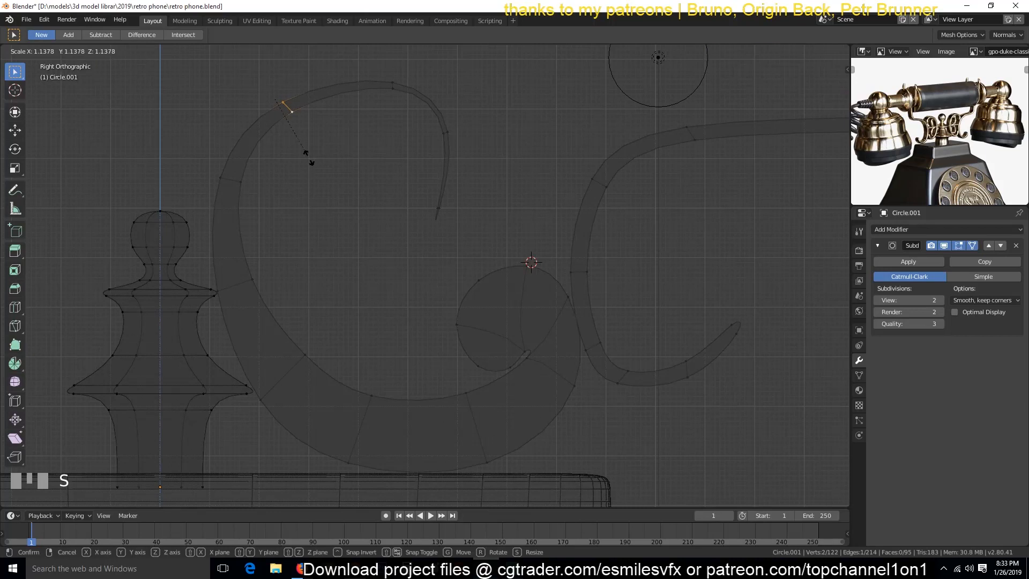
pyautogui.click(308, 157)
pyautogui.press('Tab')
pyautogui.scroll(-2, 434, 242)
pyautogui.press('Tab')
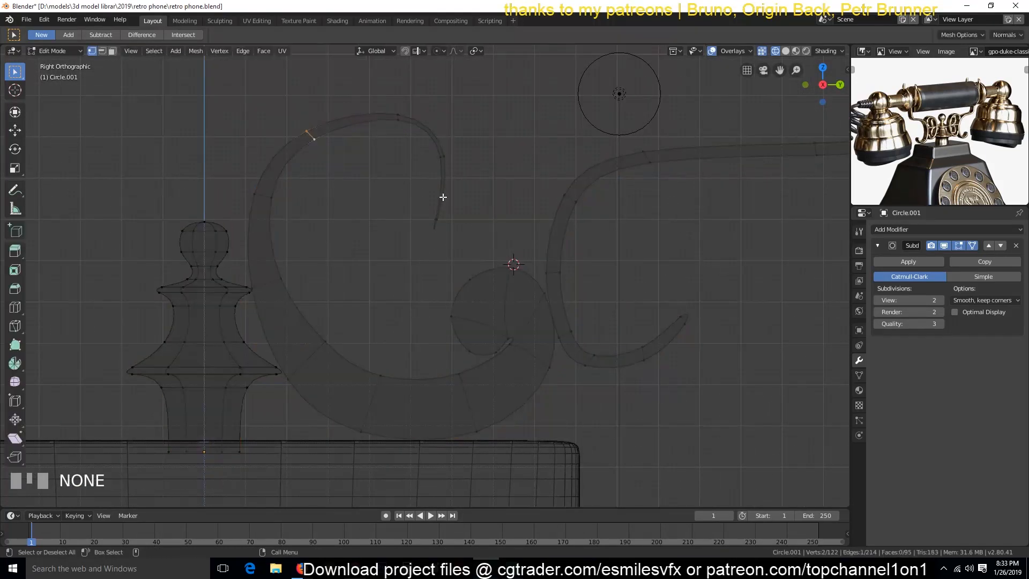
# - Duplicate a vertex from the first scroll's inner edge and extrude it into the inner side of a leaf outline
pyautogui.scroll(2, 315, 297)
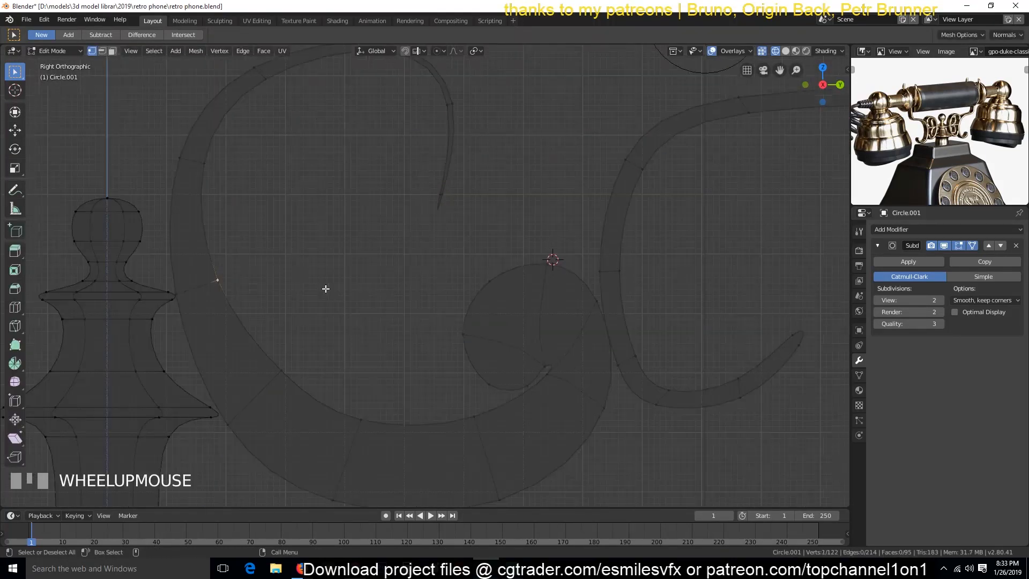
pyautogui.scroll(3, 933, 141)
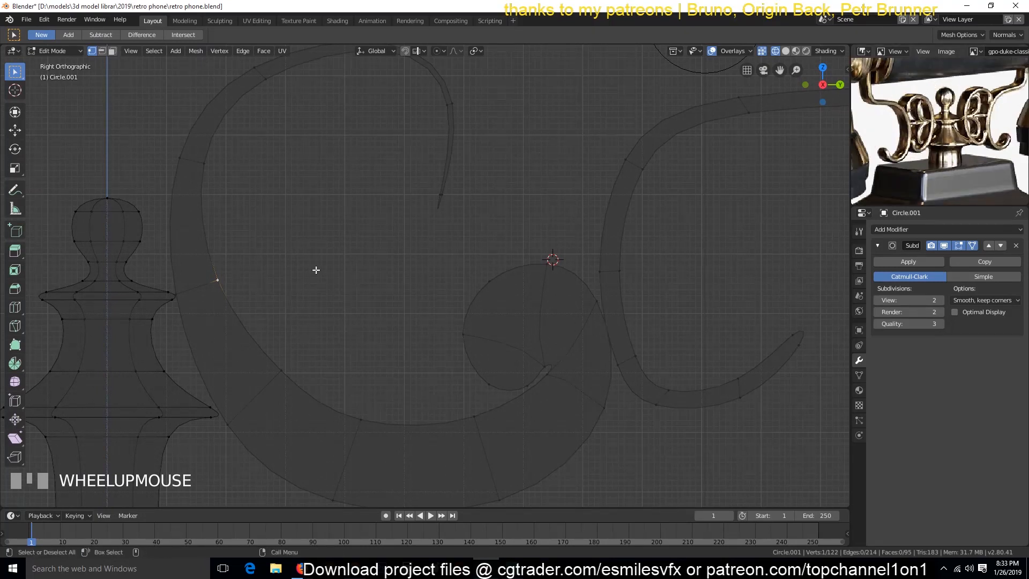
pyautogui.hotkey('shift', 'd')
pyautogui.click(223, 284)
pyautogui.press('e')
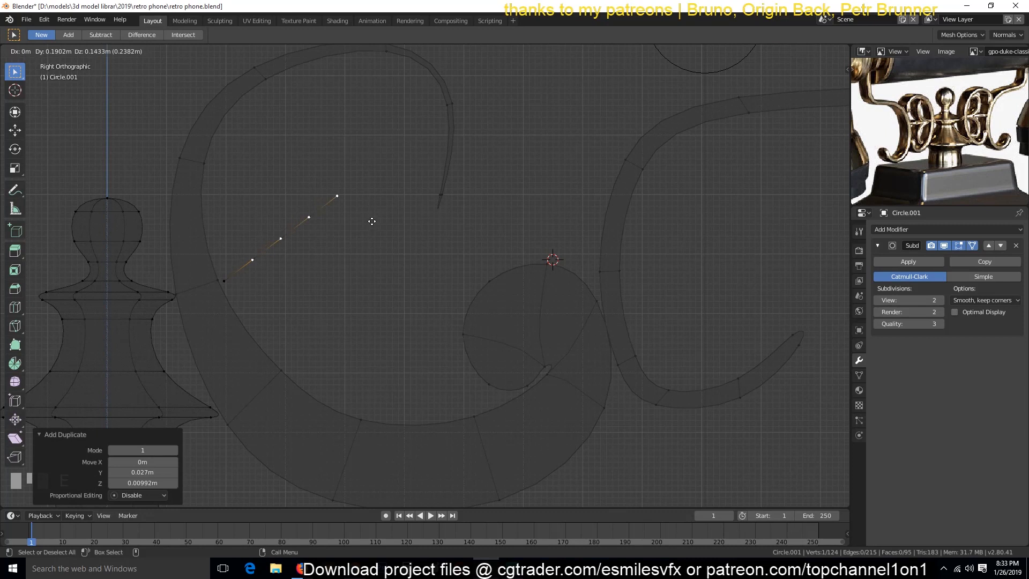
pyautogui.click(353, 164)
pyautogui.press('e')
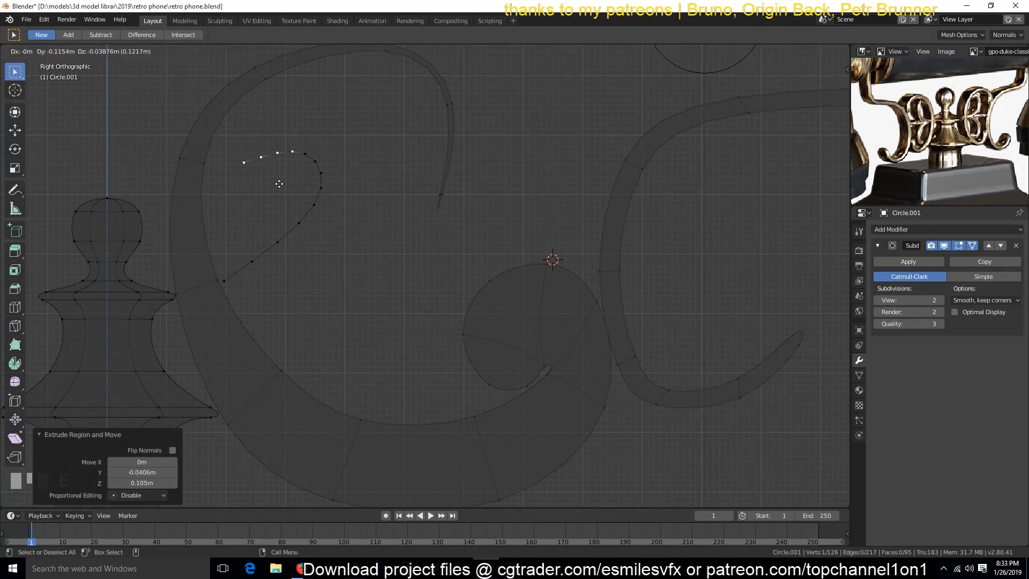
pyautogui.click(279, 184)
# - Turn off the subdivision modifier's on-cage display and reposition the leaf outline's vertices into a curved inner edge
pyautogui.click(971, 245)
pyautogui.click(299, 147)
pyautogui.press('g')
pyautogui.click(291, 188)
pyautogui.moveTo(337, 198); pyautogui.dragTo(316, 227)
pyautogui.click(255, 161)
pyautogui.press('g')
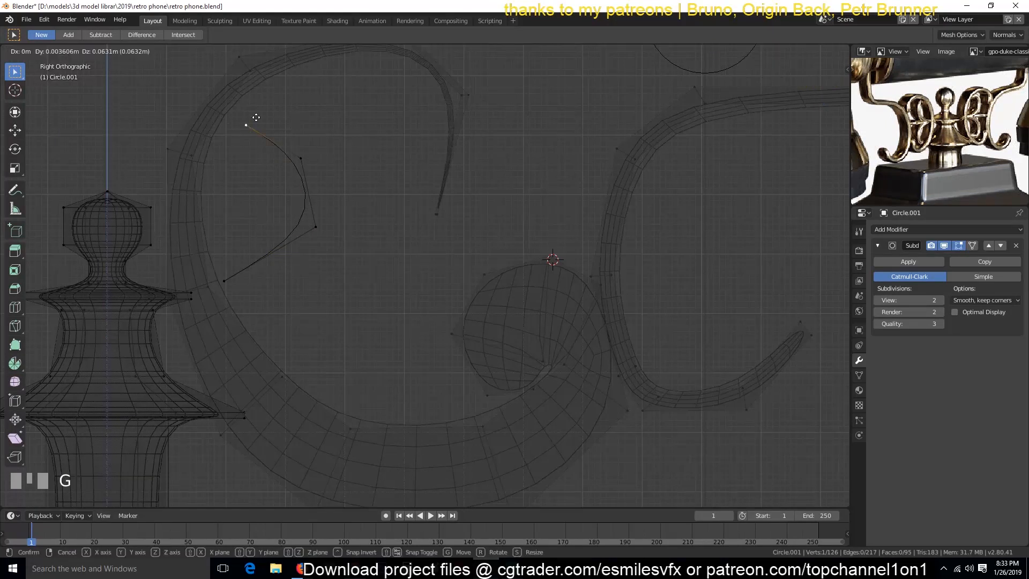
pyautogui.click(256, 119)
# - Extrude the leaf outline around its upper tip and down the outer side back to its base
pyautogui.press('e')
pyautogui.click(283, 103)
pyautogui.press('e')
pyautogui.click(389, 128)
pyautogui.press('e')
pyautogui.click(392, 225)
pyautogui.press('e')
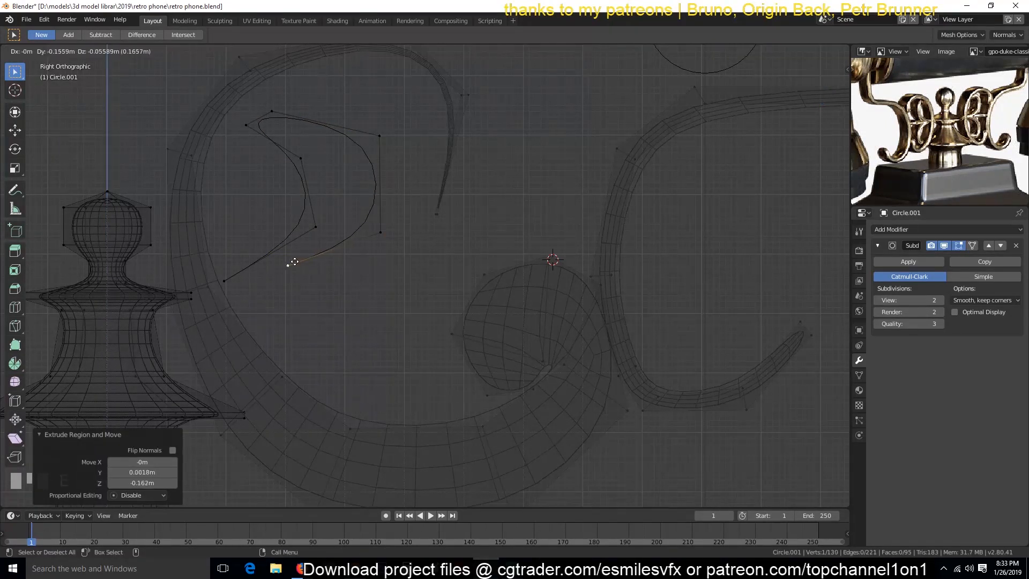
pyautogui.click(251, 272)
# - Extrude the upper edge of a middle leaf from the first leaf's base toward the curled disc
pyautogui.press('e')
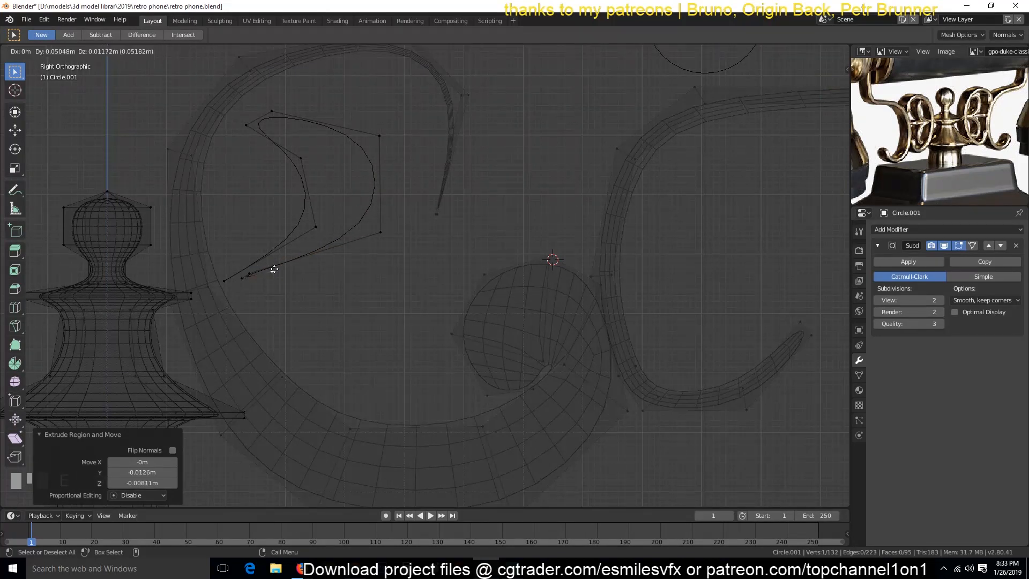
pyautogui.click(274, 269)
pyautogui.press('e')
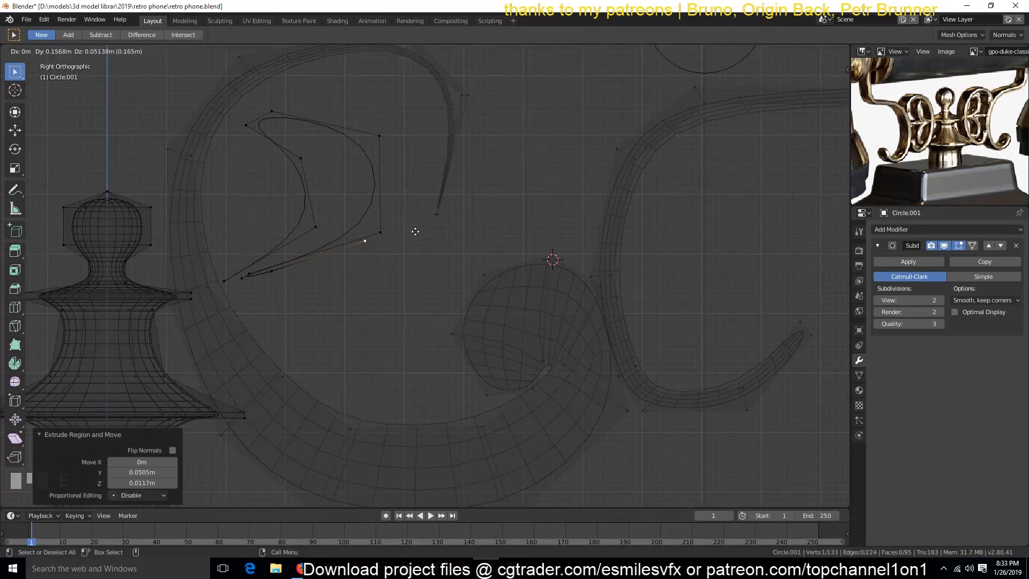
pyautogui.click(500, 258)
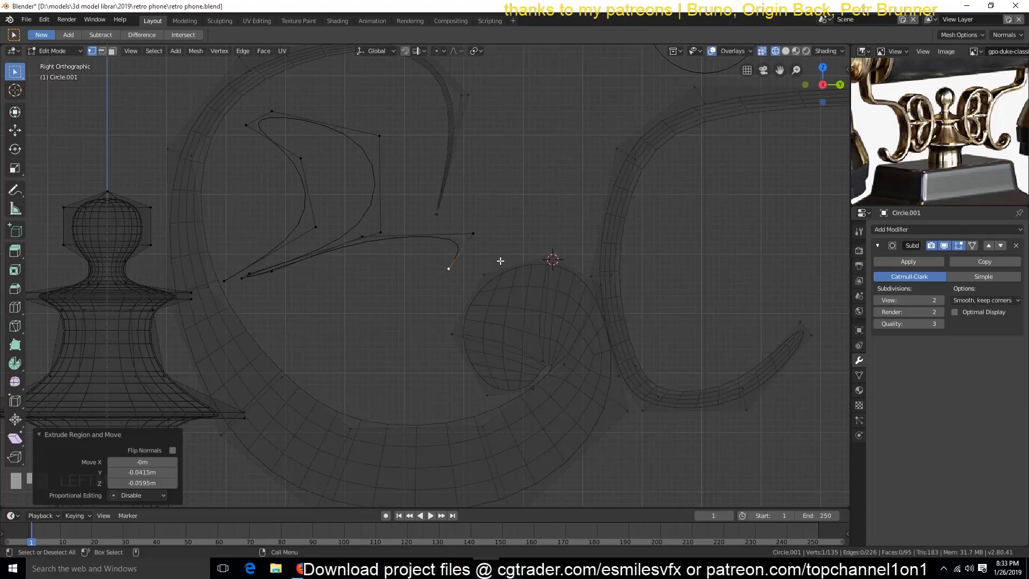
# - Duplicate the first leaf's linked outline in place and mirror the copy along Z
pyautogui.click(381, 232)
pyautogui.hotkey('ctrl', 'l')
pyautogui.hotkey('shift', 'd')
pyautogui.press('Escape')
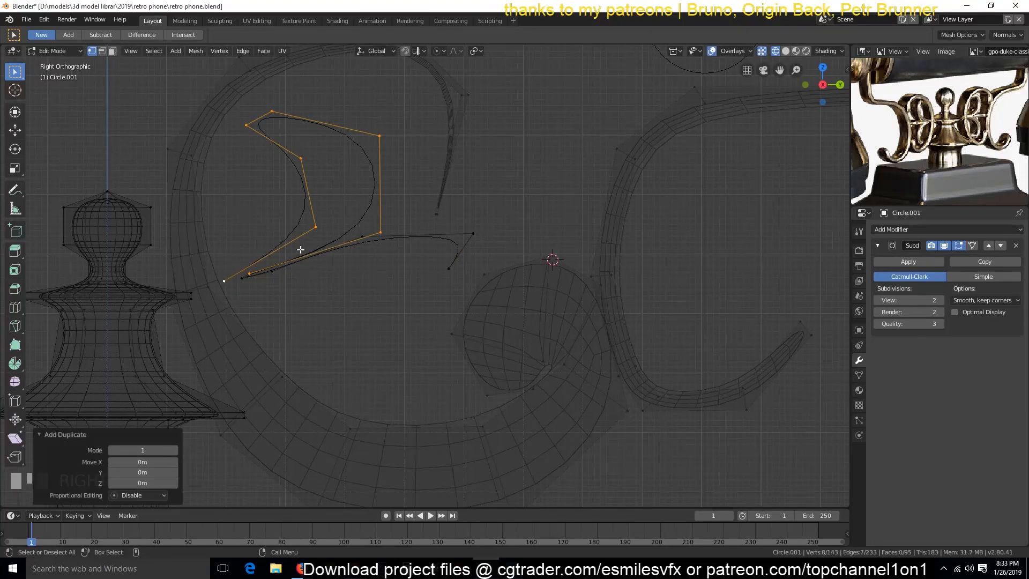
pyautogui.hotkey('ctrl', 'm')
pyautogui.press('z')
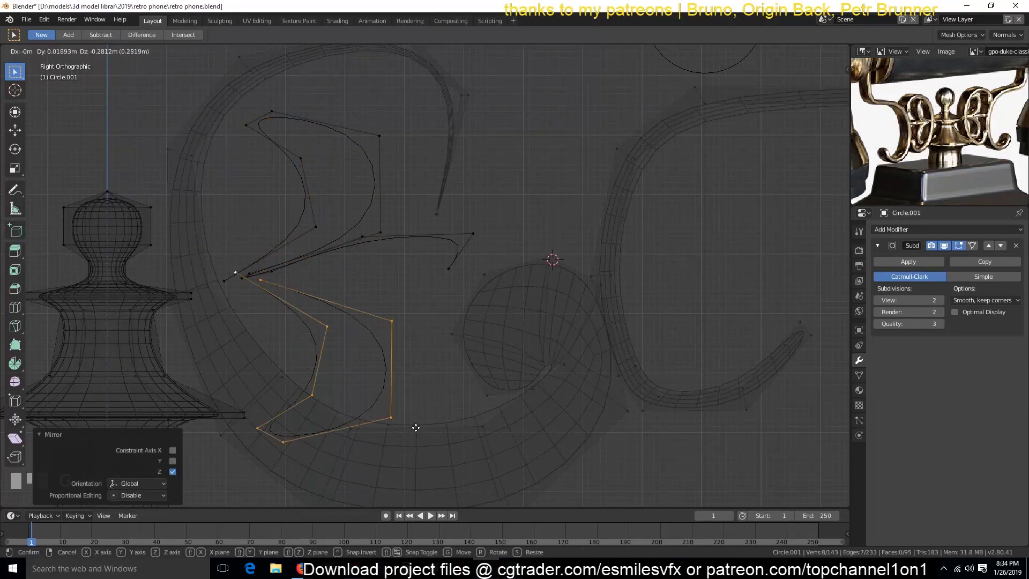
# - Move the mirrored leaf outline below the middle leaf and rotate it by -30.7°
pyautogui.press('g')
pyautogui.click(410, 417)
pyautogui.press('g')
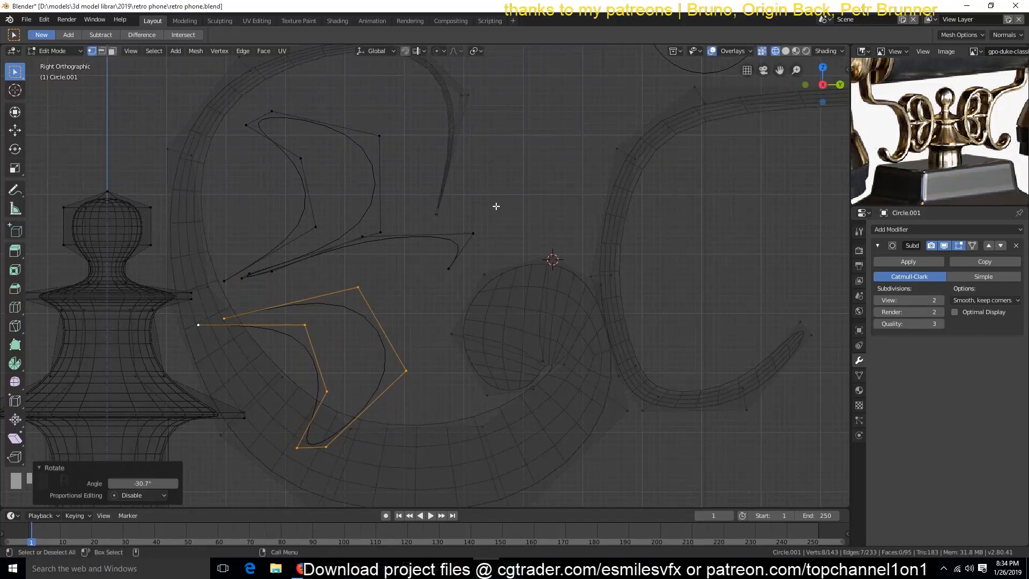
pyautogui.click(408, 268)
# - Move the upper leaf's lower outer and inner vertices to refine its curve toward the base
pyautogui.scroll(4, 370, 285)
pyautogui.scroll(-2, 458, 281)
pyautogui.click(452, 235)
pyautogui.press('g')
pyautogui.click(435, 204)
pyautogui.click(341, 220)
pyautogui.press('g')
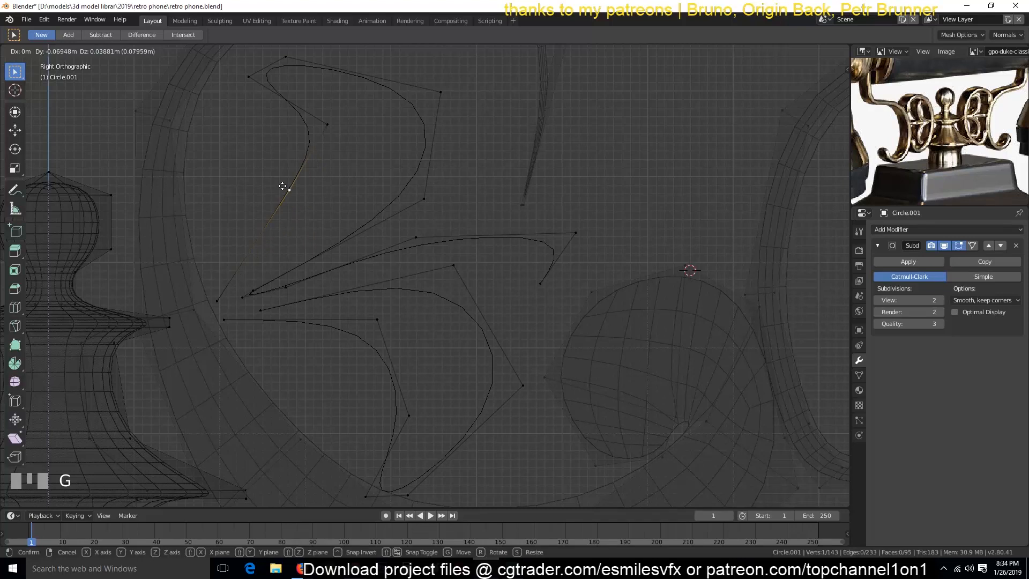
pyautogui.click(316, 196)
# - Raise the middle leaf's upper-edge vertices against the upper leaf and lower the bottom leaf's upper vertex
pyautogui.click(287, 287)
pyautogui.press('g')
pyautogui.click(289, 271)
pyautogui.click(403, 237)
pyautogui.press('g')
pyautogui.click(396, 199)
pyautogui.click(458, 275)
pyautogui.press('g')
pyautogui.click(457, 299)
# - Extrude the middle leaf's end vertex back along its lower side to the bottom leaf's base
pyautogui.click(544, 280)
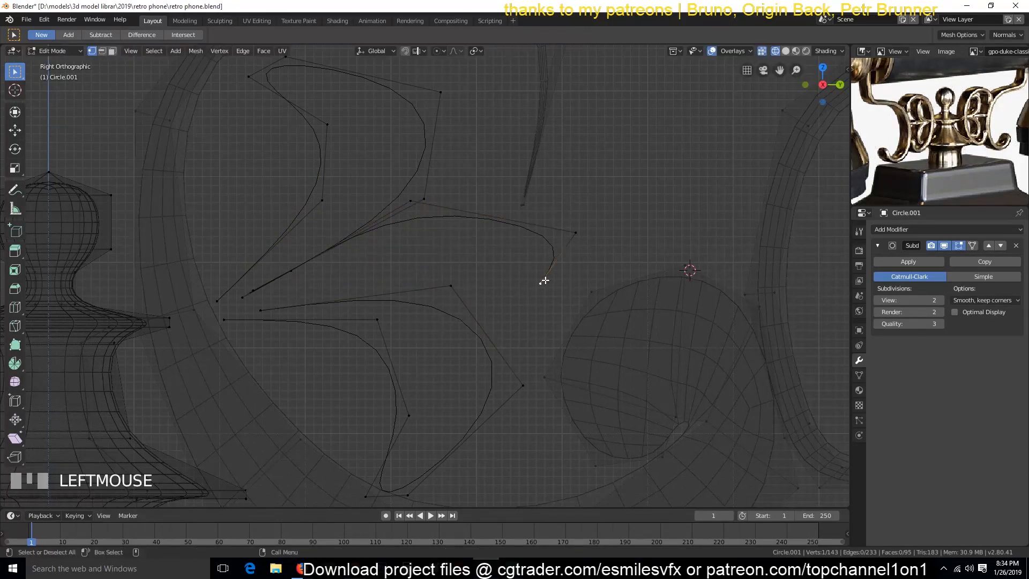
pyautogui.press('e')
pyautogui.click(410, 292)
pyautogui.press('g')
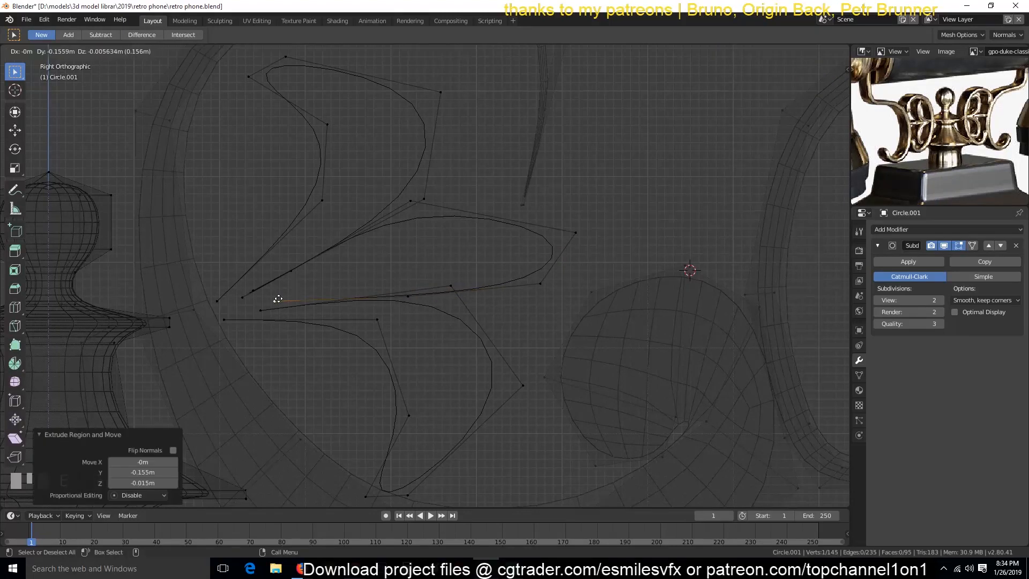
pyautogui.click(270, 302)
# - Join the middle leaf's lower end to the bottom leaf's upper end with an edge and save the file
pyautogui.keyDown('shift'); pyautogui.click(262, 309); pyautogui.keyUp('shift')
pyautogui.press('g')
pyautogui.rightClick(270, 313)
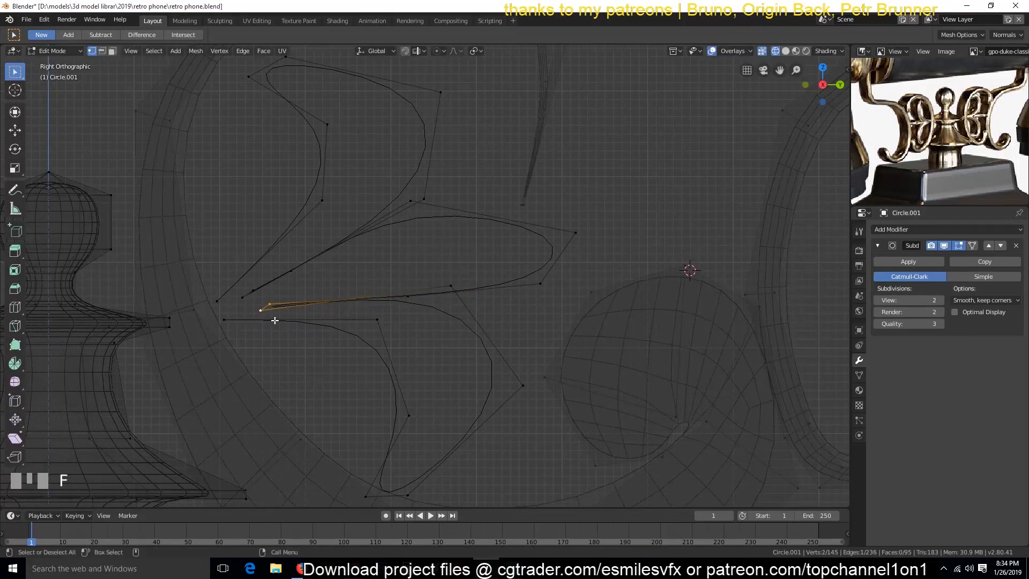
pyautogui.hotkey('ctrl', 's')
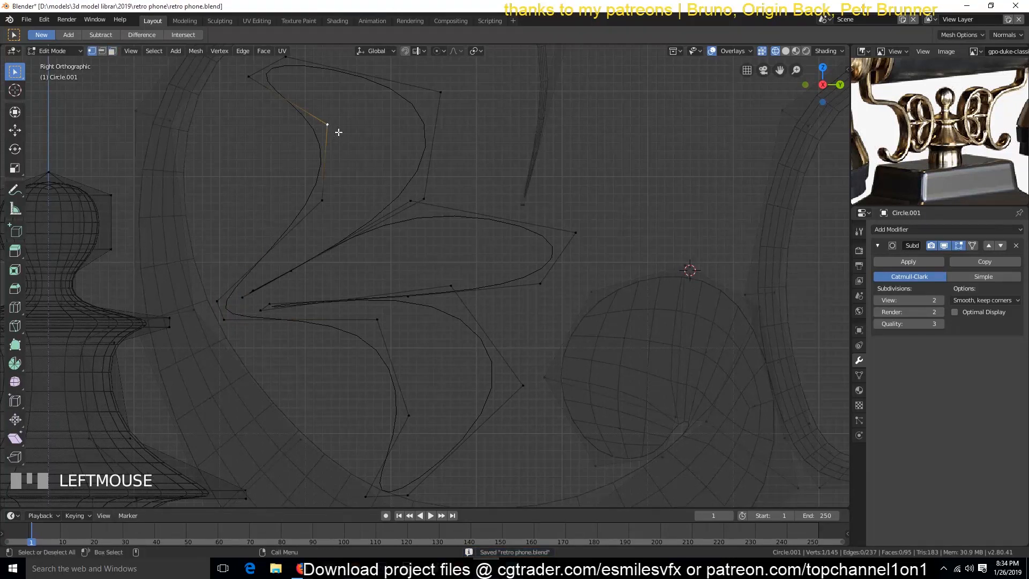
# - Fill the upper leaf's outline with faces down to its base and nudge the middle leaf's upper-edge vertex lower
pyautogui.keyDown('shift'); pyautogui.click(343, 72); pyautogui.keyUp('shift')
pyautogui.press('f')
pyautogui.click(325, 147)
pyautogui.keyDown('shift'); pyautogui.click(415, 152); pyautogui.keyUp('shift')
pyautogui.press('g')
pyautogui.rightClick(363, 177)
pyautogui.press('f')
pyautogui.click(316, 214)
pyautogui.press('2')
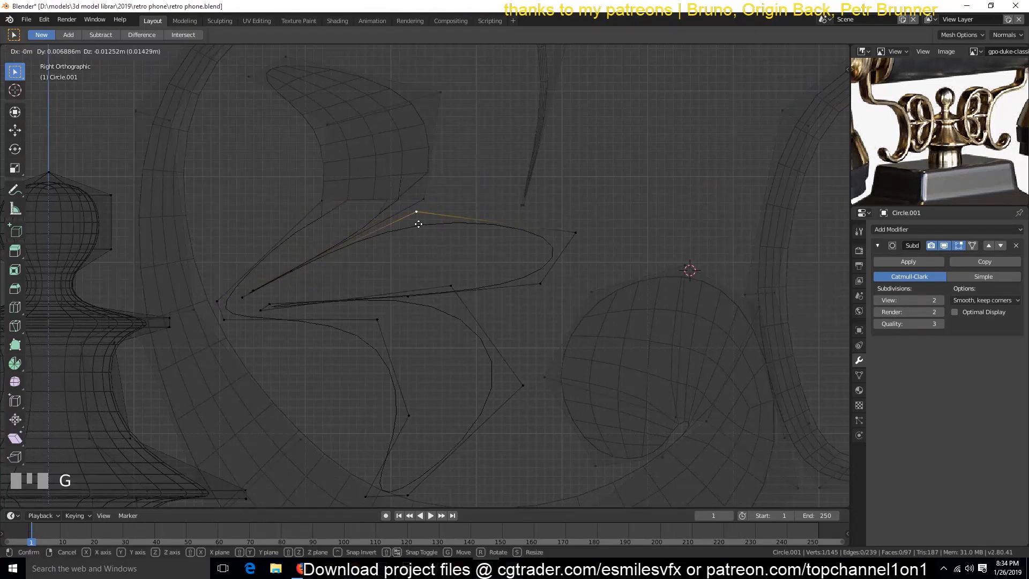
pyautogui.press('f')
pyautogui.hotkey('alt', 'a')
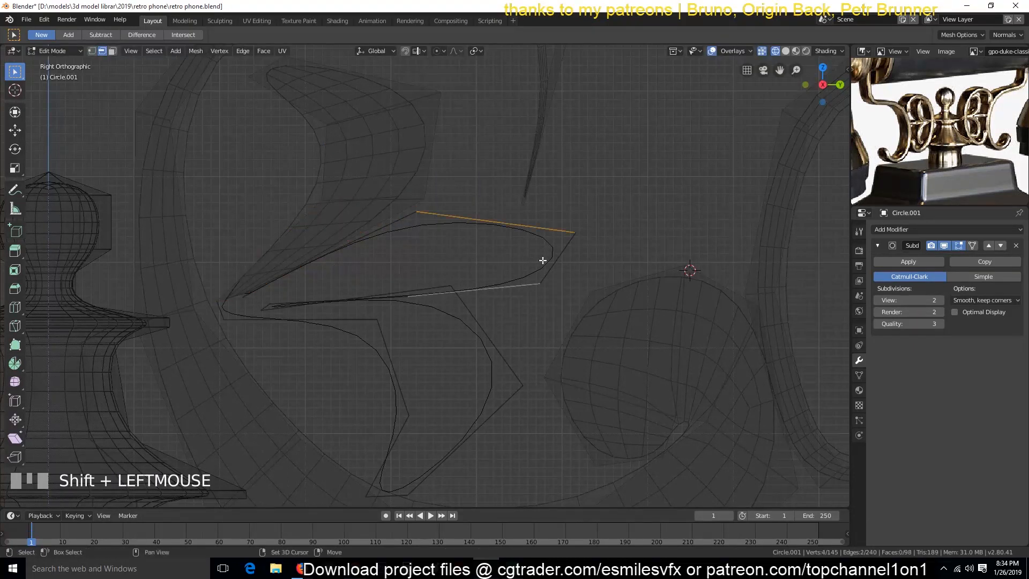
# - Fill the middle leaf with faces between its upper and lower edges, from tip to base
pyautogui.press('f')
pyautogui.scroll(4, 450, 296)
pyautogui.press('1')
pyautogui.click(406, 314)
pyautogui.moveTo(471, 301); pyautogui.dragTo(452, 333)
pyautogui.press('2')
pyautogui.keyDown('shift'); pyautogui.click(324, 225); pyautogui.keyUp('shift')
pyautogui.press('f')
# - Merge the overlapping vertices where the upper and middle leaves meet at the base
pyautogui.hotkey('alt', 'a')
pyautogui.keyDown('shift'); pyautogui.moveTo(384, 367); pyautogui.dragTo(464, 294, button='middle'); pyautogui.keyUp('shift')
pyautogui.hotkey('alt', 'm')
pyautogui.click(216, 247)
pyautogui.press('a')
pyautogui.keyDown('shift'); pyautogui.click(228, 269); pyautogui.keyUp('shift')
pyautogui.hotkey('alt', 'm')
pyautogui.click(240, 266)
pyautogui.hotkey('alt', 'a')
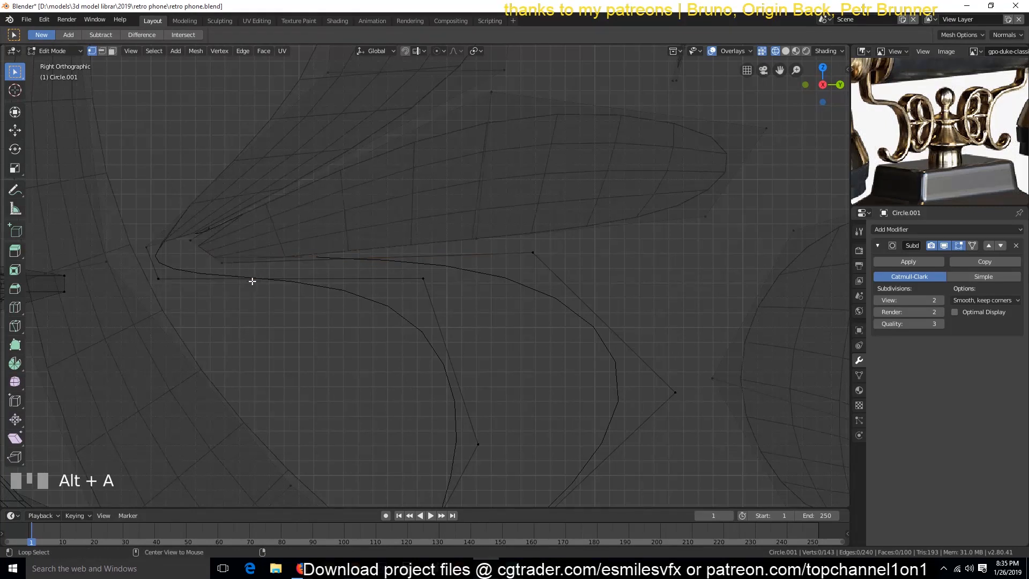
pyautogui.hotkey('alt', 'm')
pyautogui.click(212, 255)
pyautogui.hotkey('alt', 'a')
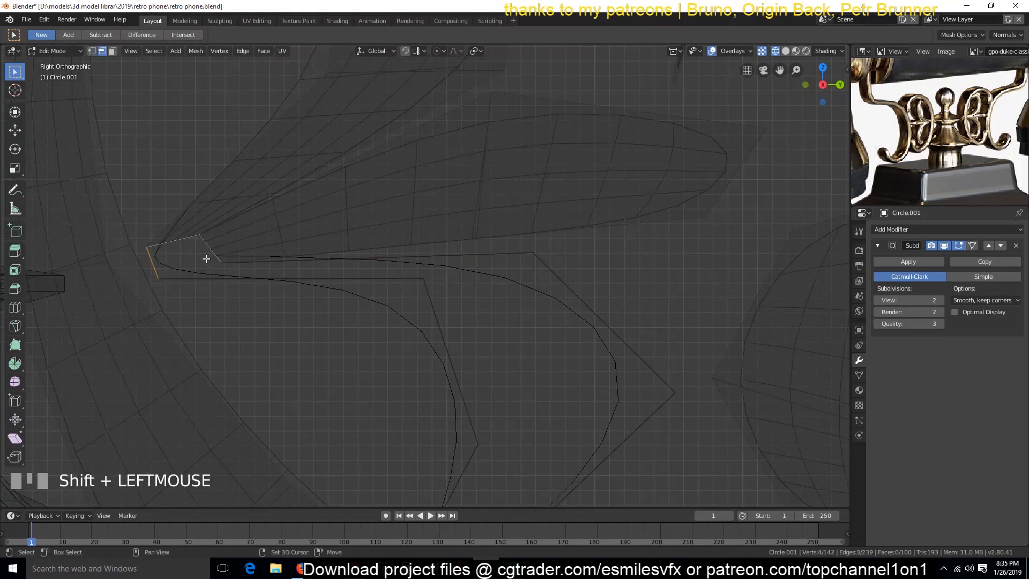
# - Fill the face at the leaves' shared base and move its lower corner vertex slightly down
pyautogui.press('f')
pyautogui.press('1')
pyautogui.click(160, 278)
pyautogui.press('g')
pyautogui.click(172, 298)
# - Fill the bottom leaf with faces from its base to its tip
pyautogui.press('2')
pyautogui.click(358, 262)
pyautogui.keyDown('shift'); pyautogui.click(375, 282); pyautogui.keyUp('shift')
pyautogui.press('f')
pyautogui.keyDown('shift'); pyautogui.moveTo(543, 328); pyautogui.dragTo(379, 227, button='middle'); pyautogui.keyUp('shift')
pyautogui.click(290, 252)
pyautogui.keyDown('shift'); pyautogui.click(455, 246); pyautogui.keyUp('shift')
pyautogui.press('f')
pyautogui.click(287, 402)
pyautogui.keyDown('shift'); pyautogui.click(394, 406); pyautogui.keyUp('shift')
pyautogui.press('g')
pyautogui.rightClick(436, 375)
pyautogui.press('f')
# - Return to Object Mode with solid shading and save the file
pyautogui.press('Tab')
pyautogui.scroll(-6, 437, 343)
pyautogui.keyDown('shift'); pyautogui.moveTo(437, 329); pyautogui.dragTo(465, 415, button='middle'); pyautogui.keyUp('shift')
pyautogui.press('z')
pyautogui.scroll(-4, 667, 378)
pyautogui.hotkey('ctrl', 's')
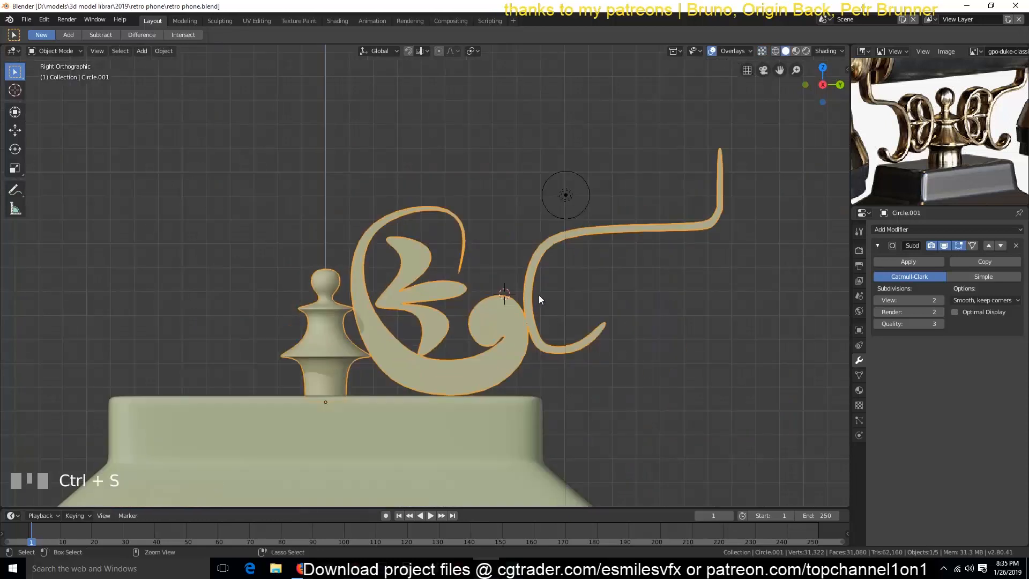
# - Select the linked flat scroll and leaf surfaces and move them 0.074 m along X in top view
pyautogui.scroll(-3, 539, 294)
pyautogui.scroll(-3, 1003, 118)
pyautogui.moveTo(492, 337); pyautogui.dragTo(517, 346, button='middle')
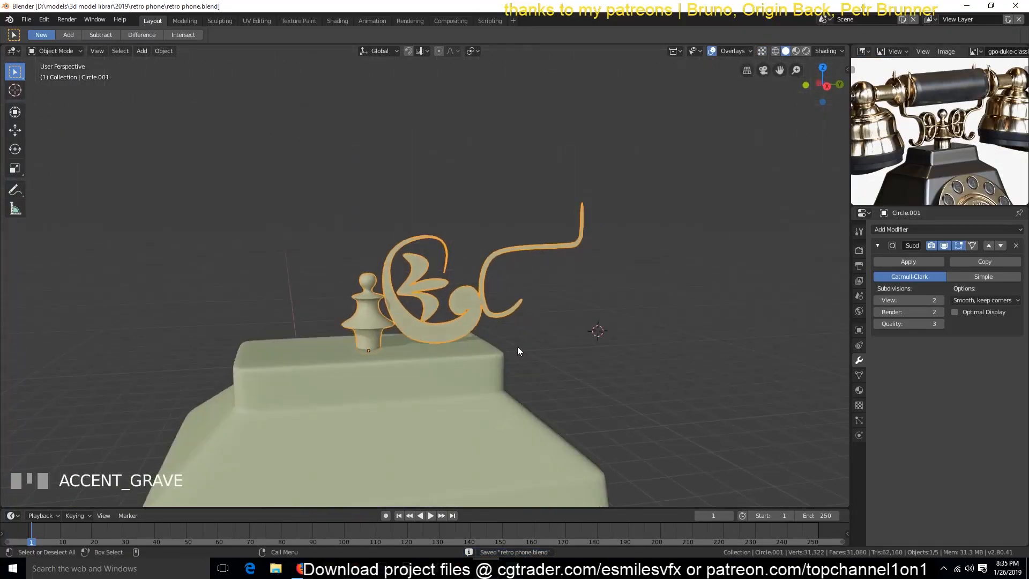
pyautogui.press('KP_3')
pyautogui.scroll(4, 608, 284)
pyautogui.moveTo(607, 285); pyautogui.dragTo(531, 333, button='middle')
pyautogui.press('Tab')
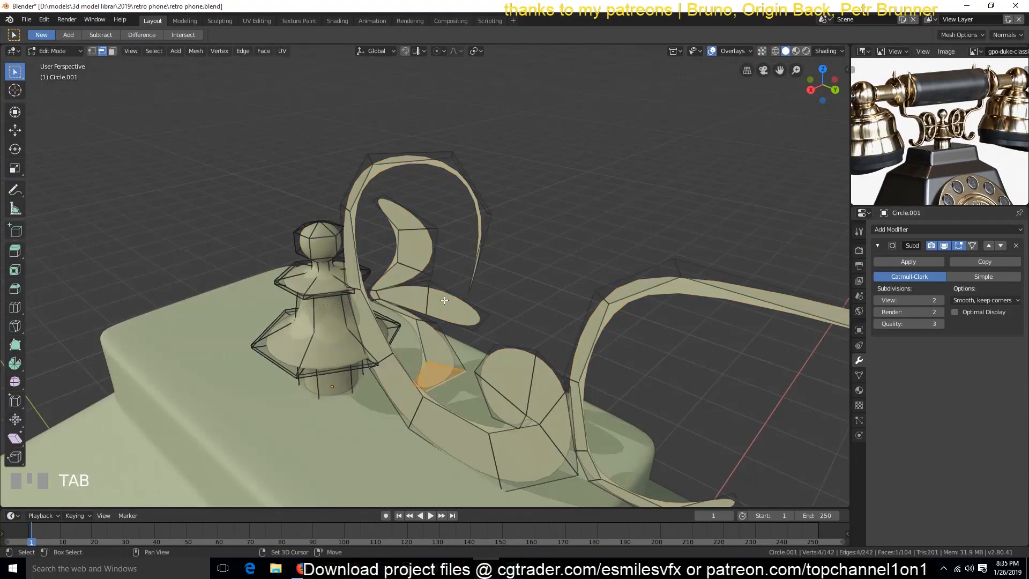
pyautogui.hotkey('ctrl', 'l')
pyautogui.press('KP_7')
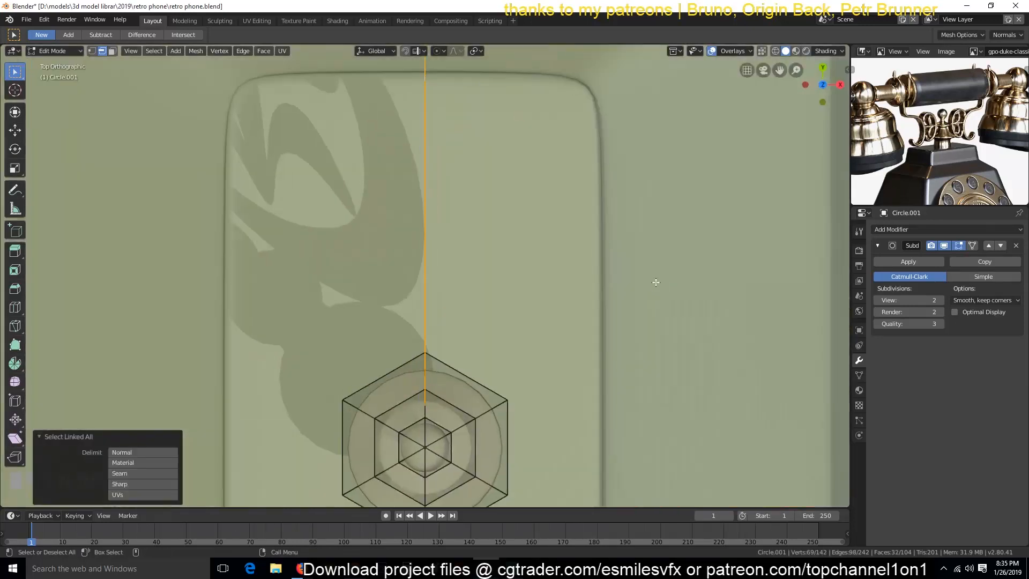
pyautogui.press('g')
pyautogui.press('x')
pyautogui.click(611, 262)
# - Extrude the scroll and leaf surfaces back along X across the finial's centre to give them thickness
pyautogui.press('e')
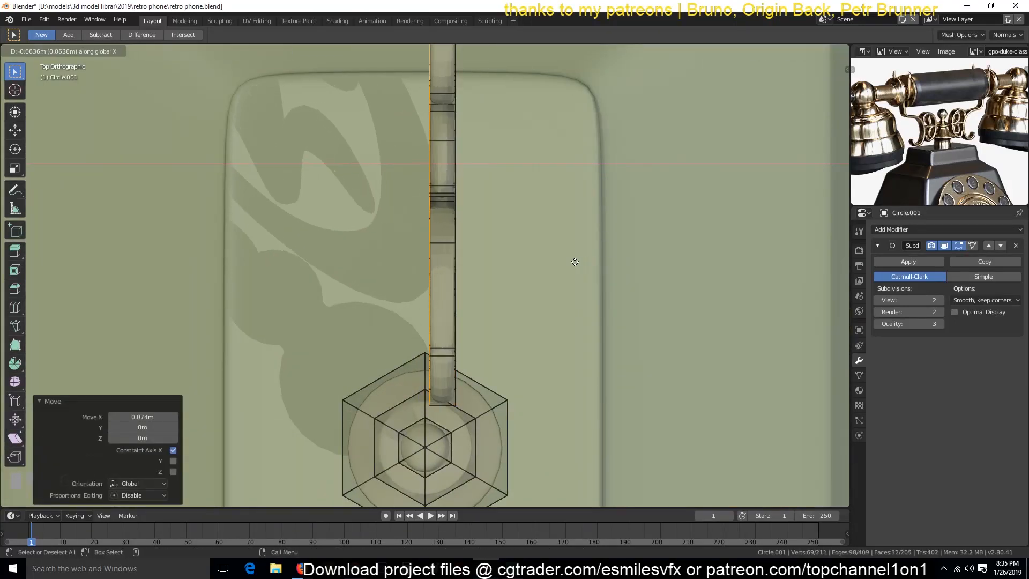
pyautogui.click(546, 263)
pyautogui.press('Tab')
pyautogui.press('`')
pyautogui.moveTo(612, 281); pyautogui.dragTo(516, 234, button='middle')
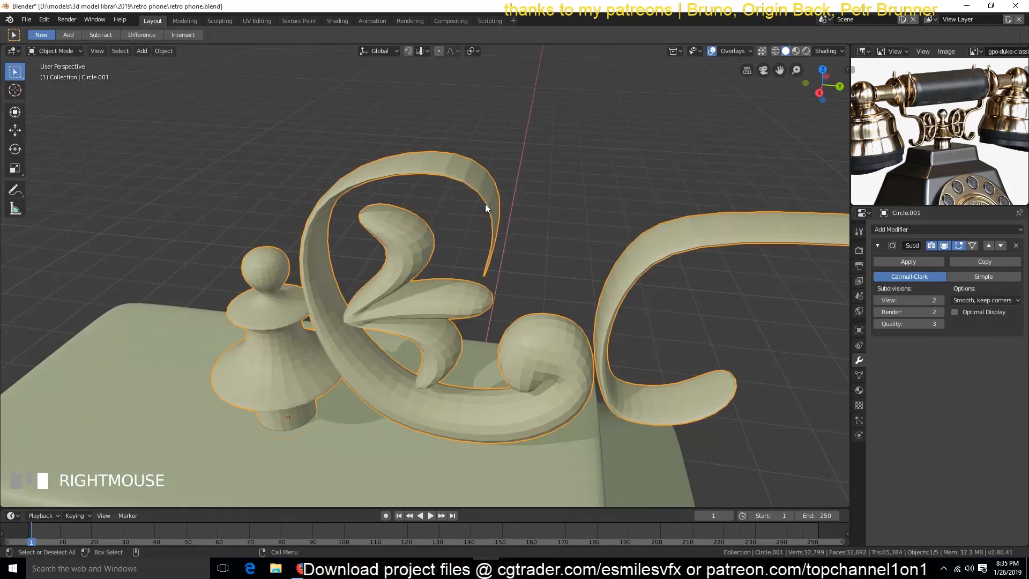
# - Apply smooth shading to the ornament and deselect it
pyautogui.rightClick(467, 171)
pyautogui.click(465, 161)
pyautogui.press('a')
pyautogui.moveTo(501, 194); pyautogui.dragTo(531, 177, button='middle')
pyautogui.press('`')
# - Add a centred edge loop around the first scroll's rim and fatten it outward slightly
pyautogui.press('Tab')
pyautogui.hotkey('ctrl', 'r')
pyautogui.click(438, 157)
pyautogui.rightClick(438, 157)
pyautogui.hotkey('alt', 's')
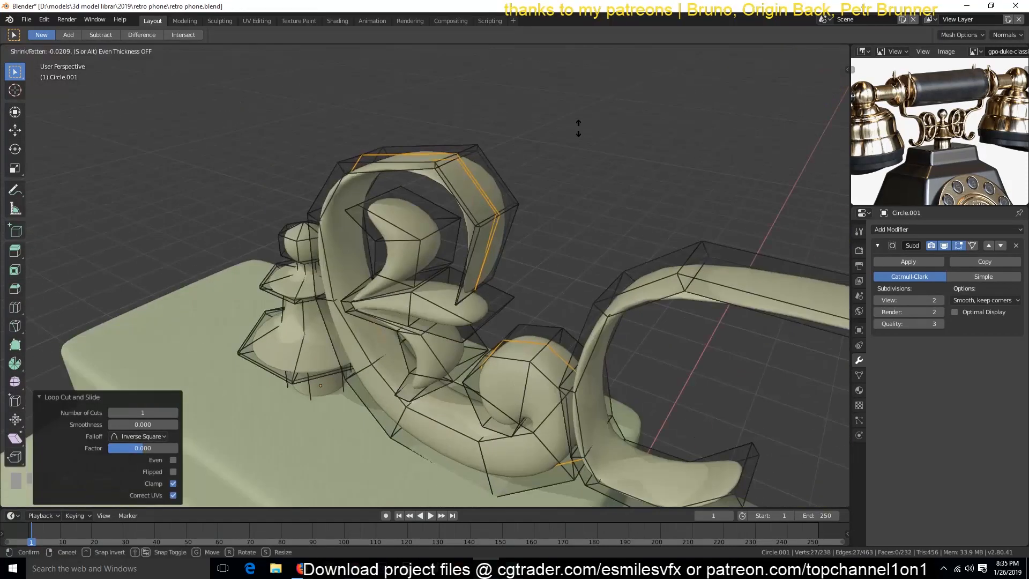
pyautogui.click(517, 176)
pyautogui.press('Tab')
pyautogui.press('`')
pyautogui.moveTo(479, 199); pyautogui.dragTo(530, 171, button='middle')
# - Reselect the first scroll's central rim loop and fatten it outward with an offset of -0.380
pyautogui.press('Tab')
pyautogui.keyDown('alt'); pyautogui.click(509, 355); pyautogui.keyUp('alt')
pyautogui.press('`')
pyautogui.moveTo(573, 316); pyautogui.dragTo(494, 349, button='middle')
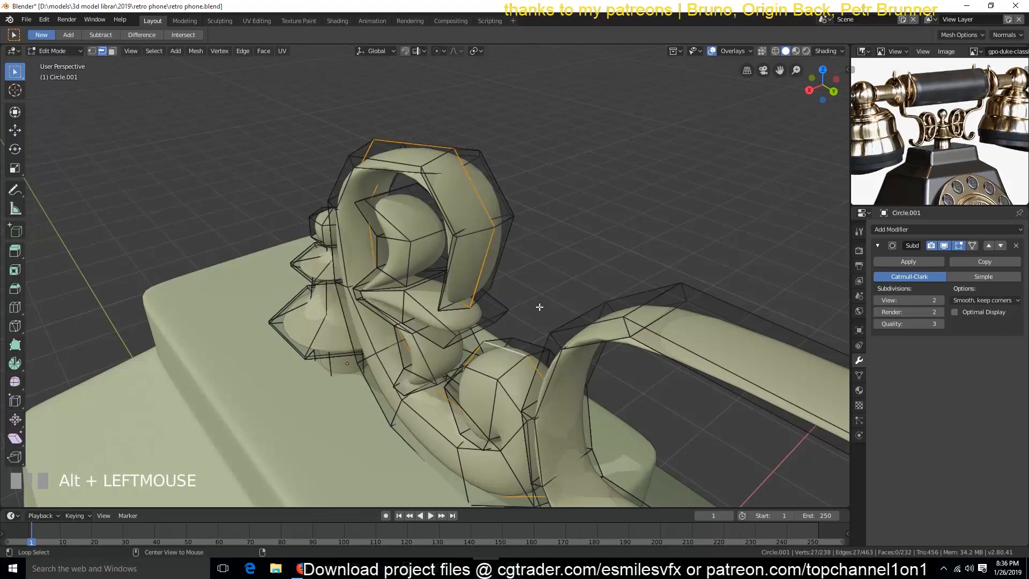
pyautogui.hotkey('alt', 's')
pyautogui.click(604, 257)
pyautogui.hotkey('ctrl', 'b')
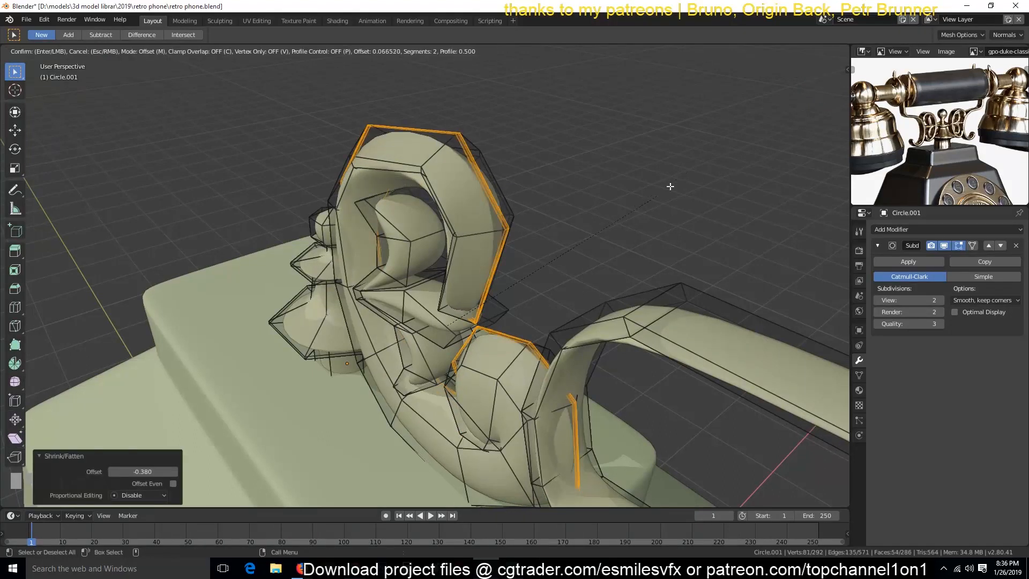
pyautogui.rightClick(670, 187)
# - Add an edge loop on each side of the first scroll's central rim loop and scale both along X
pyautogui.moveTo(605, 214); pyautogui.dragTo(678, 216, button='middle')
pyautogui.hotkey('ctrl', 'r')
pyautogui.click(454, 155)
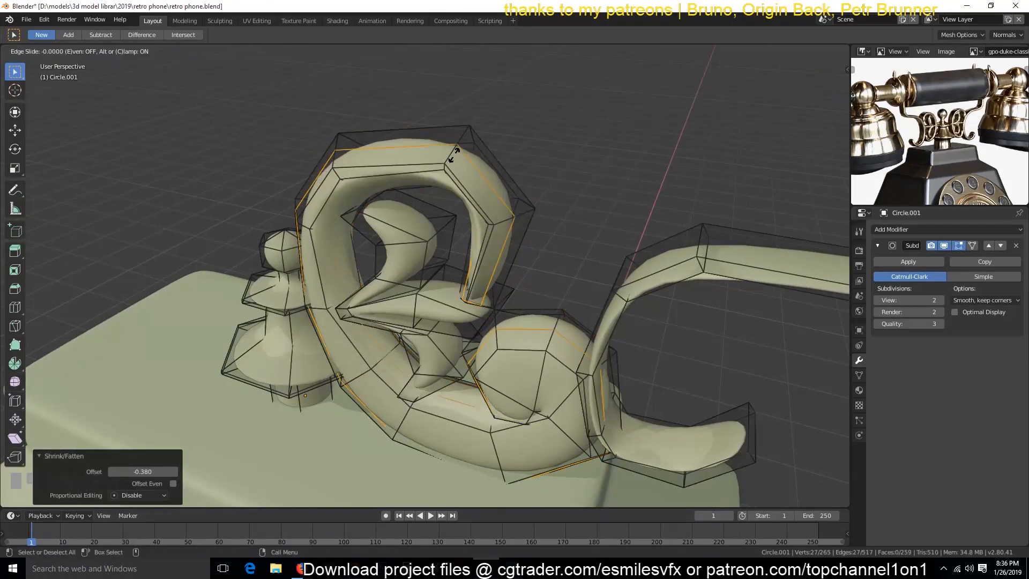
pyautogui.click(454, 155)
pyautogui.moveTo(454, 155); pyautogui.dragTo(536, 171, button='middle')
pyautogui.press('s')
pyautogui.press('x')
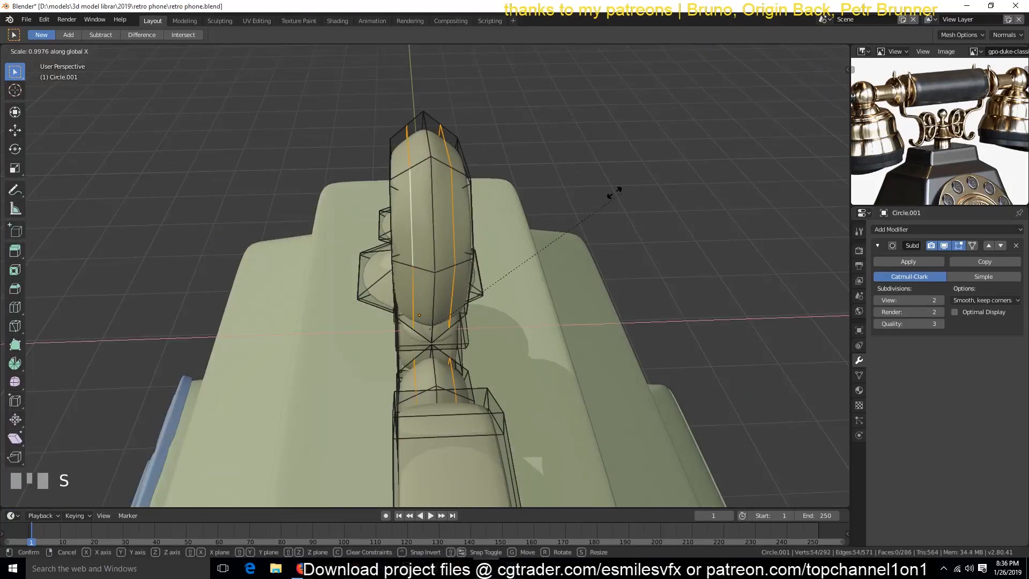
pyautogui.click(498, 268)
# - Fatten the two side loops of the first scroll to round its profile, and clear the selection
pyautogui.moveTo(499, 268); pyautogui.dragTo(620, 230, button='middle')
pyautogui.hotkey('alt', 's')
pyautogui.click(487, 204)
pyautogui.press('Tab')
pyautogui.moveTo(486, 204)
pyautogui.mouseDown(button='middle')
pyautogui.moveTo(607, 219)
pyautogui.moveTo(435, 223)
pyautogui.moveTo(538, 211)
pyautogui.moveTo(477, 217)
pyautogui.mouseUp(button='middle')
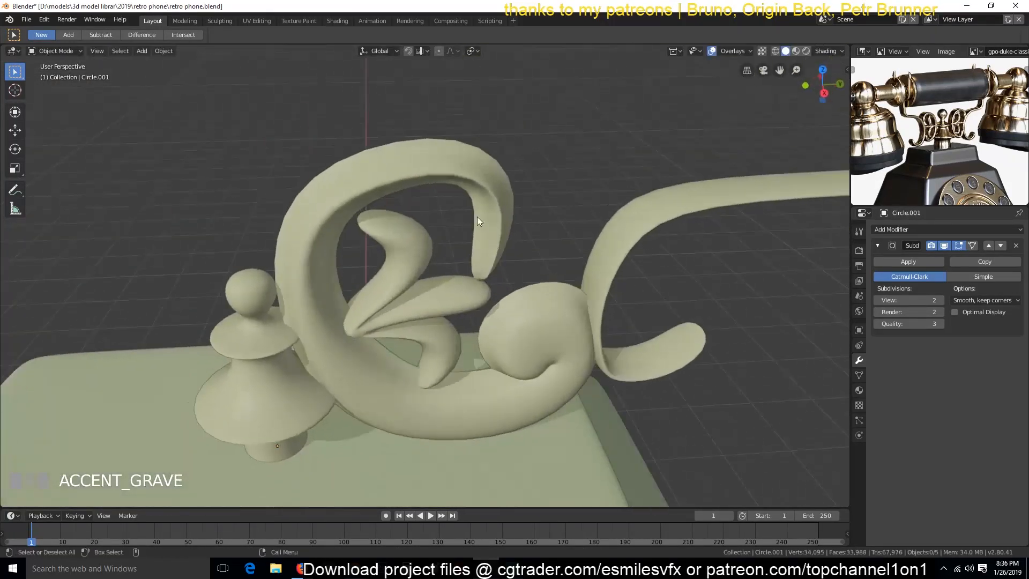
pyautogui.press('Tab')
pyautogui.hotkey('alt', 'a')
pyautogui.moveTo(379, 207); pyautogui.dragTo(374, 152, button='middle')
# - Select the ornament's whole mesh and recalculate its normals outward
pyautogui.press('Tab')
pyautogui.scroll(-5, 561, 262)
pyautogui.moveTo(560, 261); pyautogui.dragTo(660, 282, button='middle')
pyautogui.press('Tab')
pyautogui.press('a')
pyautogui.hotkey('shift', 'n')
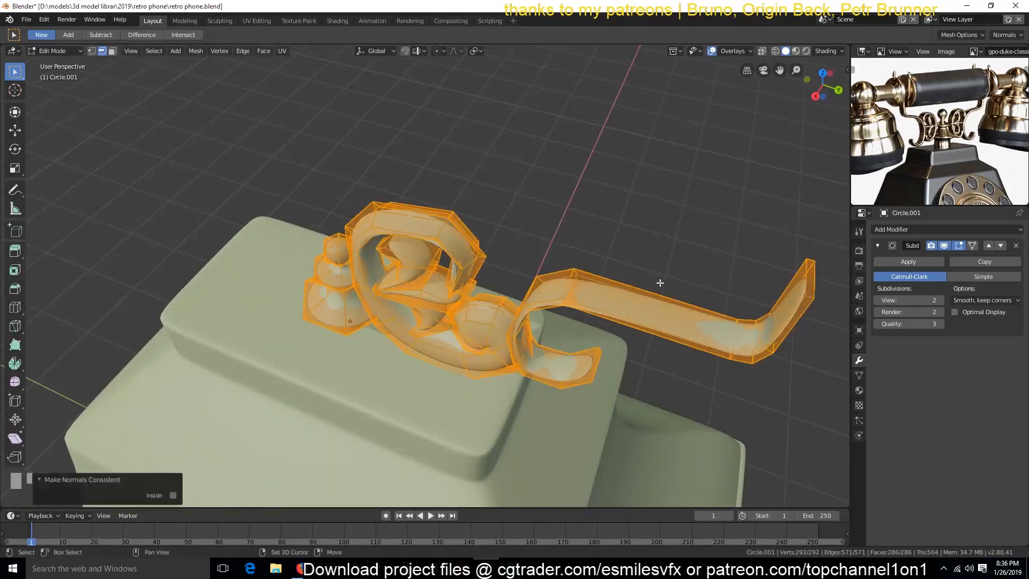
# - Try triangulating all of the ornament's faces
pyautogui.rightClick(776, 326)
pyautogui.click(772, 328)
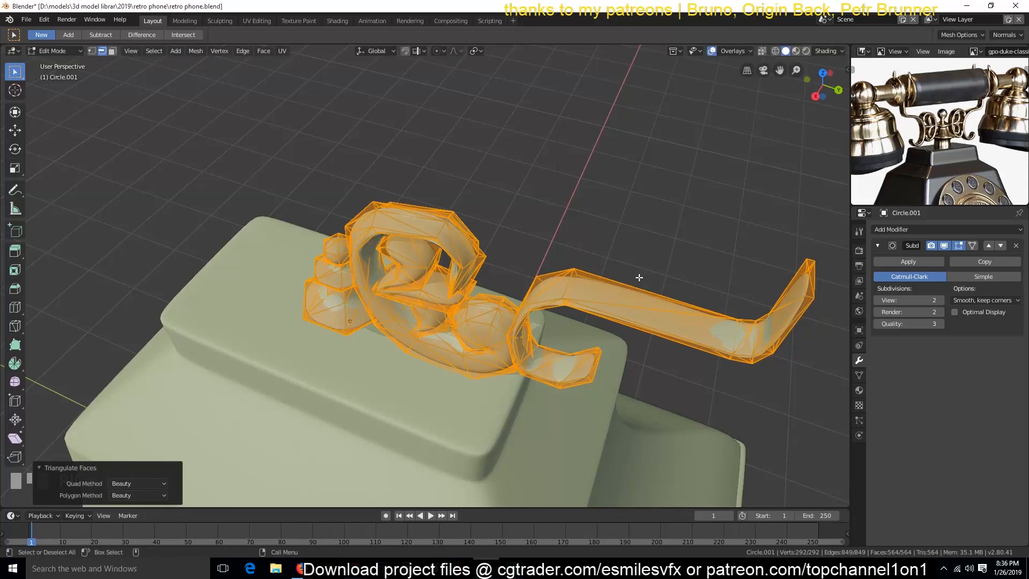
pyautogui.hotkey('ctrl', 'z')
# - Add two edge loops along the outer scroll arm, one close to each long edge
pyautogui.hotkey('ctrl', 'r')
pyautogui.click(570, 287)
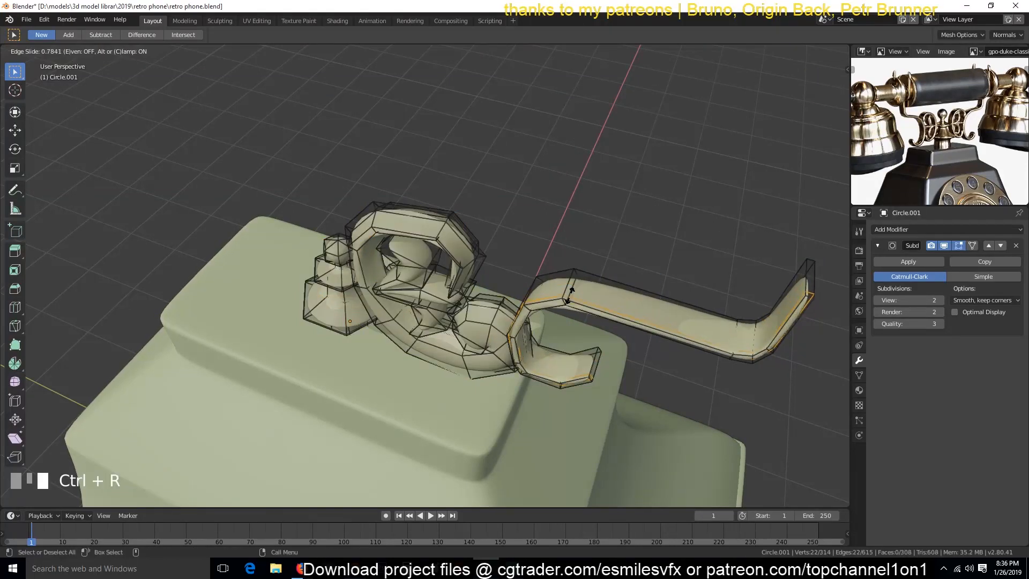
pyautogui.click(568, 301)
pyautogui.hotkey('ctrl', 'r')
pyautogui.click(571, 289)
pyautogui.click(571, 285)
pyautogui.press('Tab')
pyautogui.press('Tab')
# - Add an edge loop close to the top of the arm's upright end and save the file
pyautogui.hotkey('ctrl', 'r')
pyautogui.click(787, 298)
pyautogui.click(811, 290)
pyautogui.press('Tab')
pyautogui.scroll(-2, 744, 311)
pyautogui.moveTo(749, 309); pyautogui.dragTo(463, 287, button='middle')
pyautogui.scroll(2, 544, 278)
pyautogui.hotkey('ctrl', 's')
# - Slide the edge across the upright end's top face closer to its outer corner
pyautogui.press('Tab')
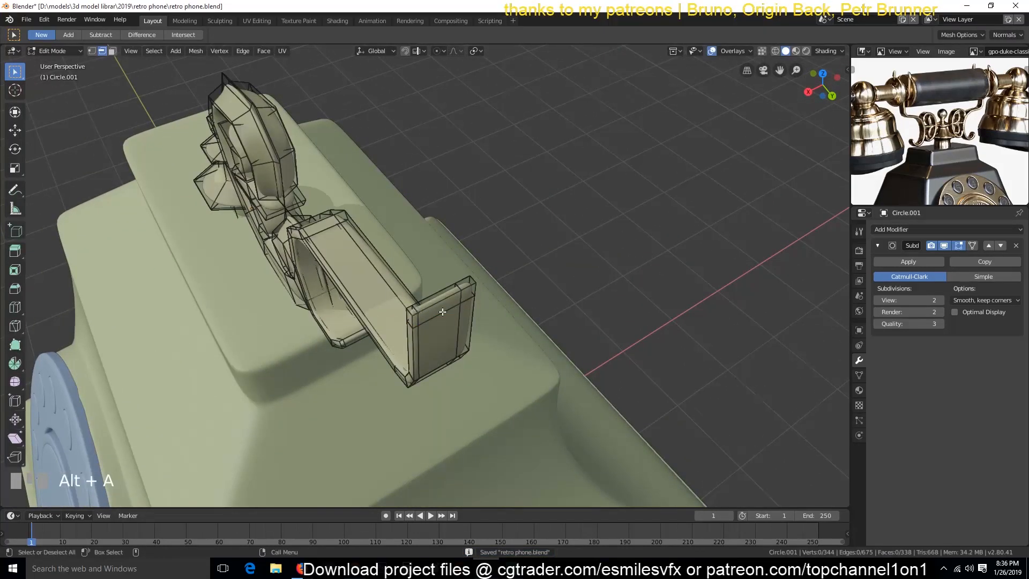
pyautogui.scroll(2, 443, 312)
pyautogui.press('3')
pyautogui.click(550, 306)
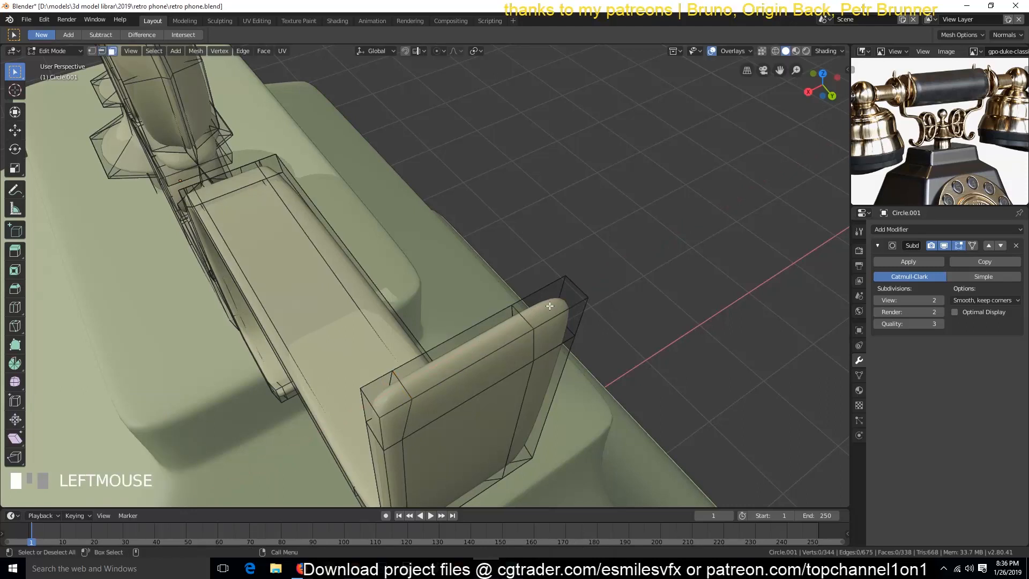
pyautogui.keyDown('shift'); pyautogui.click(512, 307); pyautogui.keyUp('shift')
pyautogui.press('g')
pyautogui.press('g')
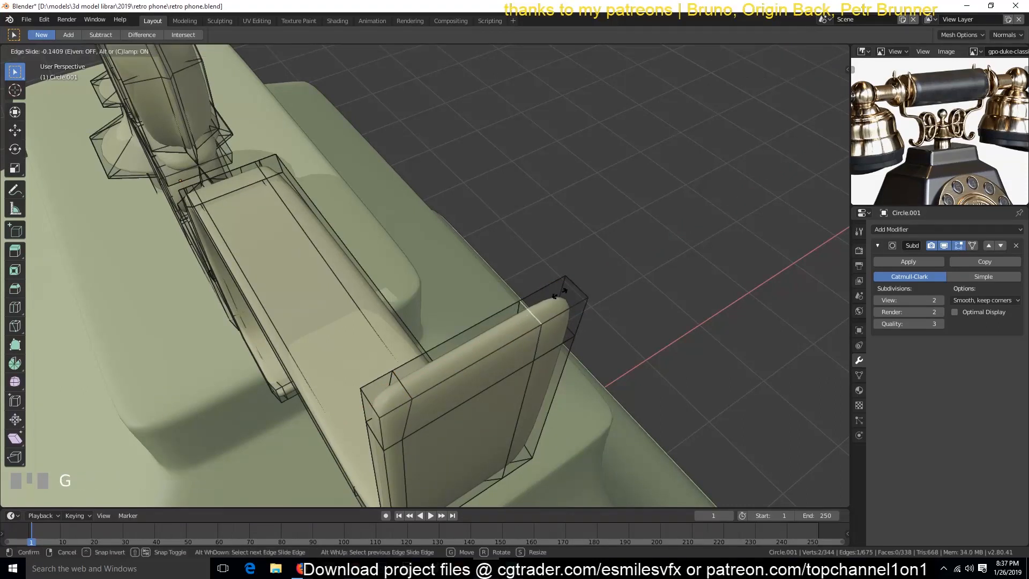
pyautogui.click(569, 272)
# - Extrude the two corner faces on top of the upright end upward into two tall prongs
pyautogui.scroll(-3, 471, 361)
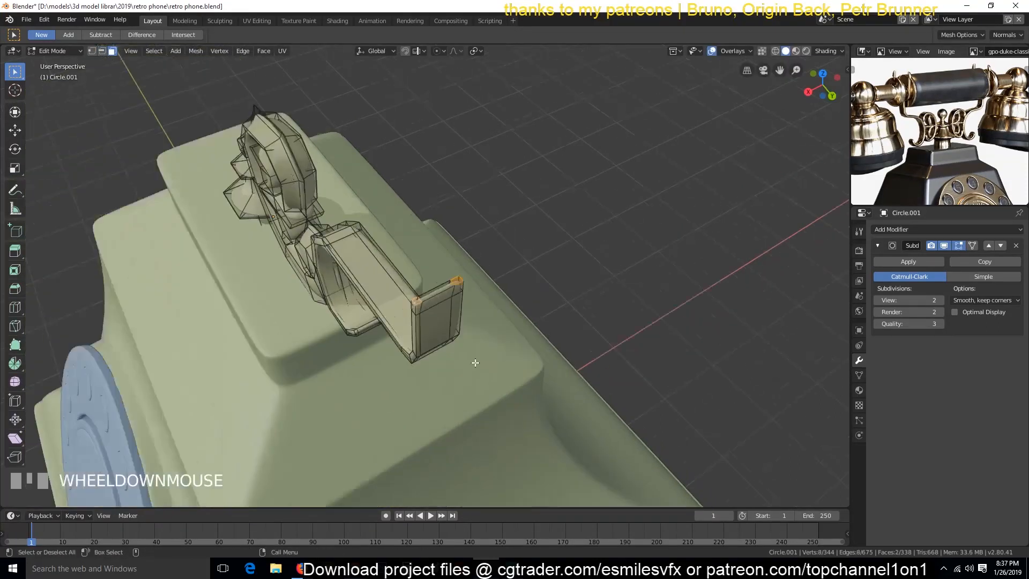
pyautogui.press('KP_3')
pyautogui.press('e')
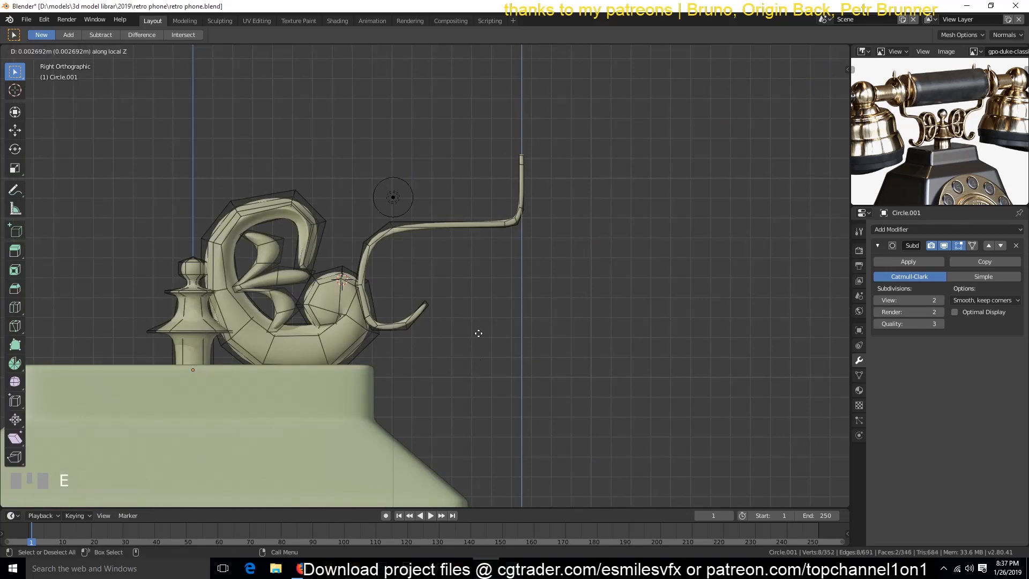
pyautogui.click(491, 250)
pyautogui.press('Tab')
# - Add an edge loop close to the tip of each of the two prongs
pyautogui.moveTo(574, 216); pyautogui.dragTo(458, 271, button='middle')
pyautogui.scroll(2, 457, 271)
pyautogui.keyDown('shift'); pyautogui.moveTo(383, 259); pyautogui.dragTo(404, 279, button='middle'); pyautogui.keyUp('shift')
pyautogui.press('Tab')
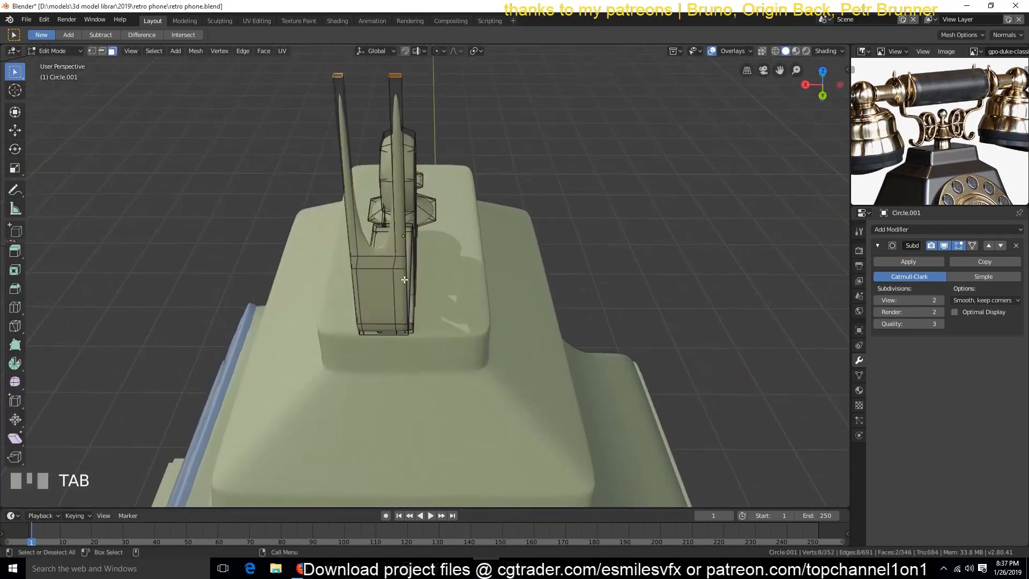
pyautogui.click(346, 171)
pyautogui.click(339, 86)
pyautogui.hotkey('ctrl', 'r')
pyautogui.click(397, 106)
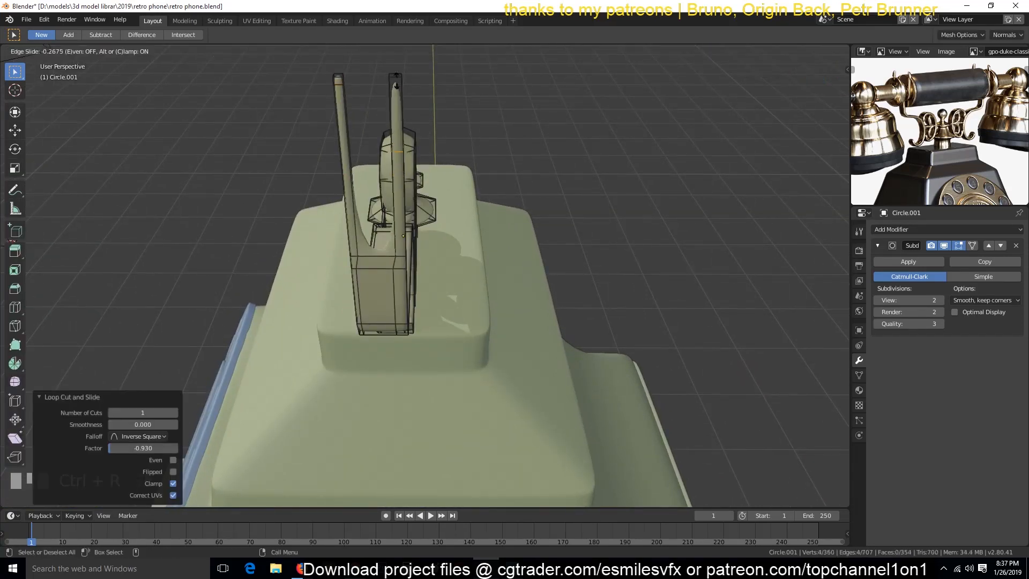
pyautogui.click(414, 483)
# - Add an edge loop close to the base of each prong and save the file
pyautogui.click(347, 200)
pyautogui.click(355, 274)
pyautogui.hotkey('ctrl', 'r')
pyautogui.click(401, 220)
pyautogui.click(412, 299)
pyautogui.press('`')
pyautogui.moveTo(316, 289); pyautogui.dragTo(452, 416, button='middle')
pyautogui.scroll(4, 452, 416)
pyautogui.hotkey('ctrl', 's')
# - Select the whole +X-side prong in wireframe front view and move it outward along X
pyautogui.press('KP_3')
pyautogui.press('KP_1')
pyautogui.hotkey('shift', 'z')
pyautogui.press('1')
pyautogui.press('b')
pyautogui.moveTo(444, 79); pyautogui.dragTo(486, 333)
pyautogui.press('g')
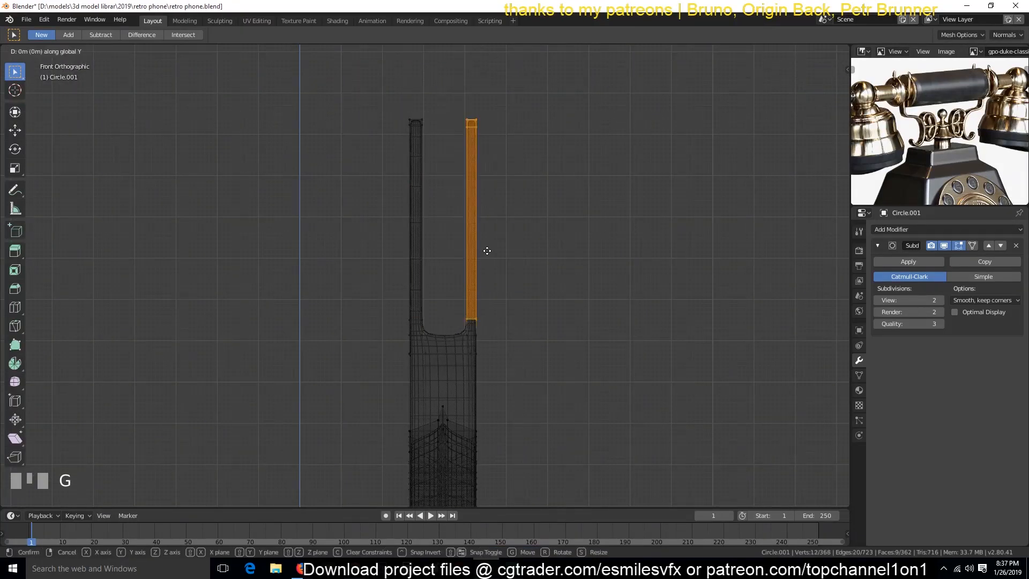
pyautogui.press('x')
pyautogui.click(525, 243)
# - Move the whole opposite prong outward along X to widen the fork
pyautogui.hotkey('alt', 'a')
pyautogui.moveTo(356, 94); pyautogui.dragTo(456, 333)
pyautogui.press('g')
pyautogui.press('x')
pyautogui.click(445, 300)
# - Slide the base edge loop of the -X-side prong upward along the prong
pyautogui.hotkey('alt', 'a')
pyautogui.press('b')
pyautogui.press('r')
pyautogui.rightClick(434, 273)
pyautogui.hotkey('alt', 'a')
pyautogui.press('c')
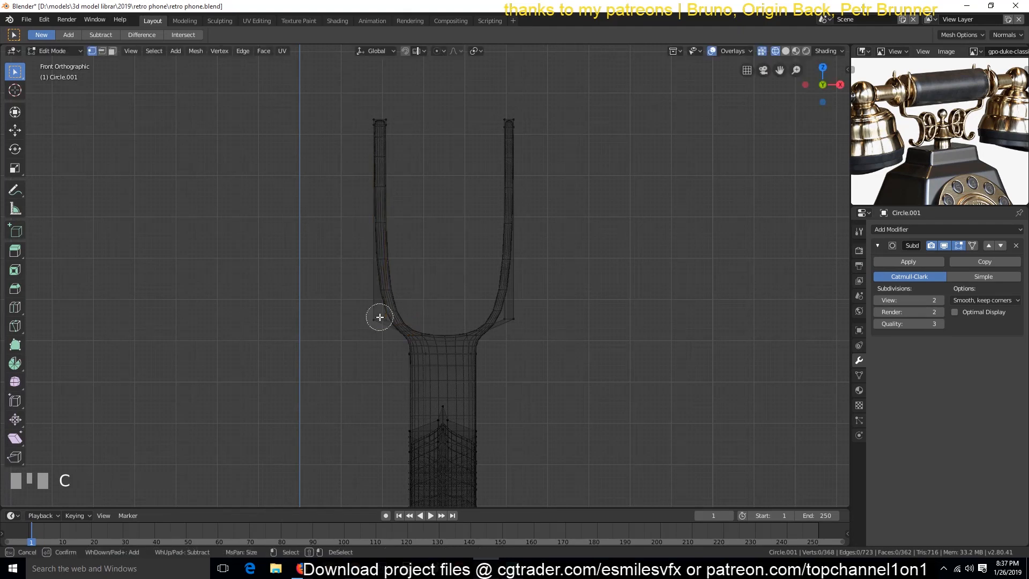
pyautogui.click(419, 281)
pyautogui.hotkey('alt', 'a')
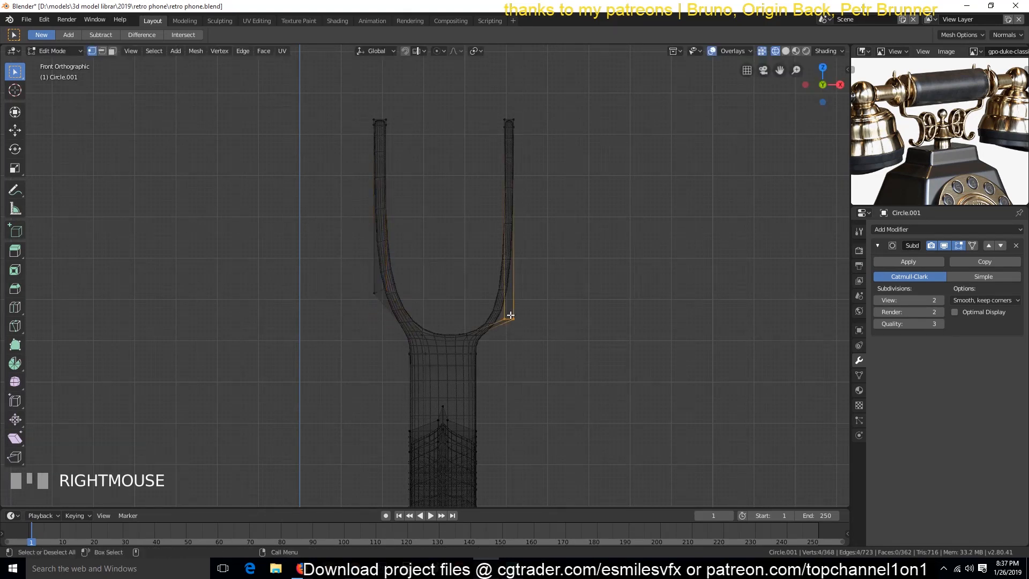
# - Slide the base edge loop of the +X-side prong upward and tilt it to follow the fork's curve
pyautogui.press('g')
pyautogui.press('g')
pyautogui.click(512, 280)
pyautogui.press('r')
pyautogui.click(523, 315)
pyautogui.press('g')
pyautogui.press('g')
pyautogui.click(523, 317)
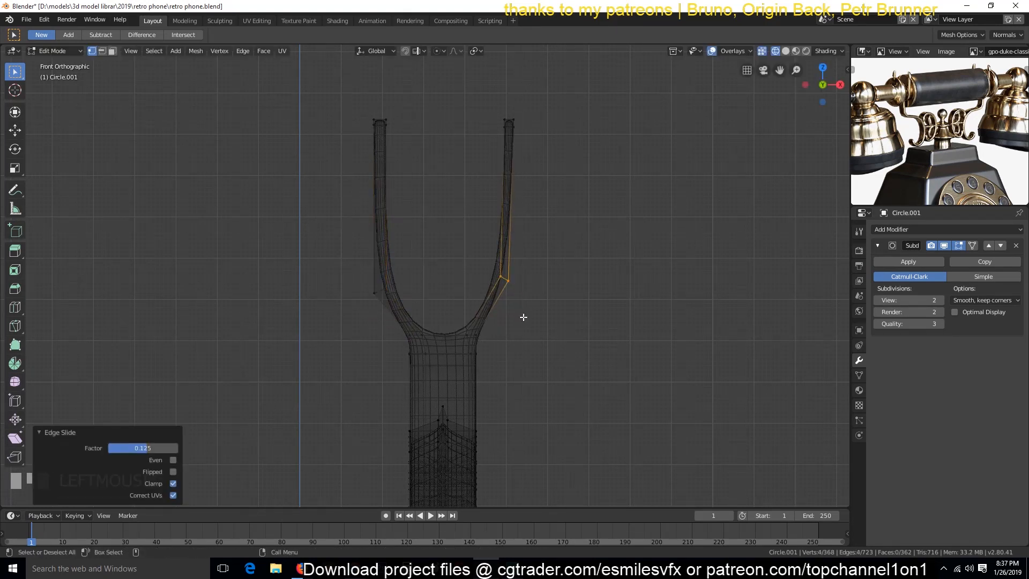
# - Move the +X-side prong outward 0.0247 m along X, return to solid Object Mode and save the file
pyautogui.moveTo(456, 94); pyautogui.dragTo(554, 281)
pyautogui.press('g')
pyautogui.press('x')
pyautogui.click(564, 281)
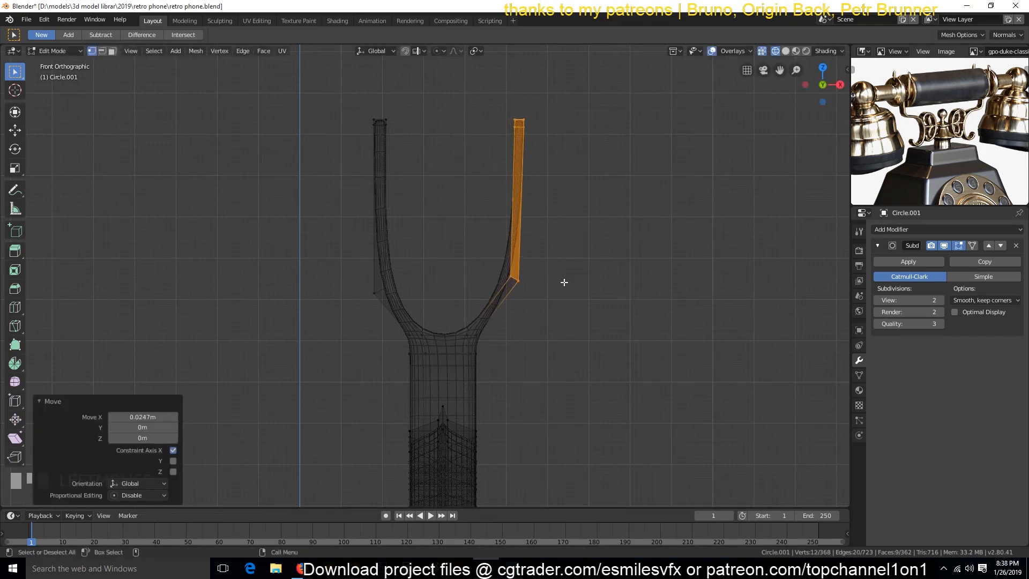
pyautogui.press('Tab')
pyautogui.hotkey('shift', 'z')
pyautogui.scroll(-4, 674, 289)
pyautogui.press('`')
pyautogui.hotkey('ctrl', 's')
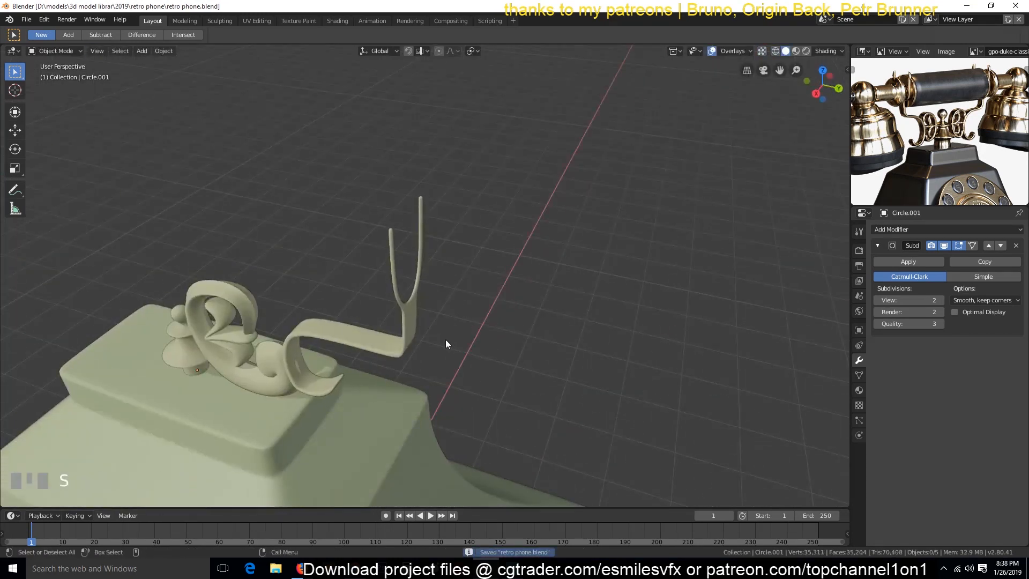
# - Inspect the ornament's scrolls, leaves and outer arm from several sides, with and without the editing cage
pyautogui.press('`')
pyautogui.click(317, 372)
pyautogui.press('KP_1')
pyautogui.scroll(5, 455, 403)
pyautogui.press('`')
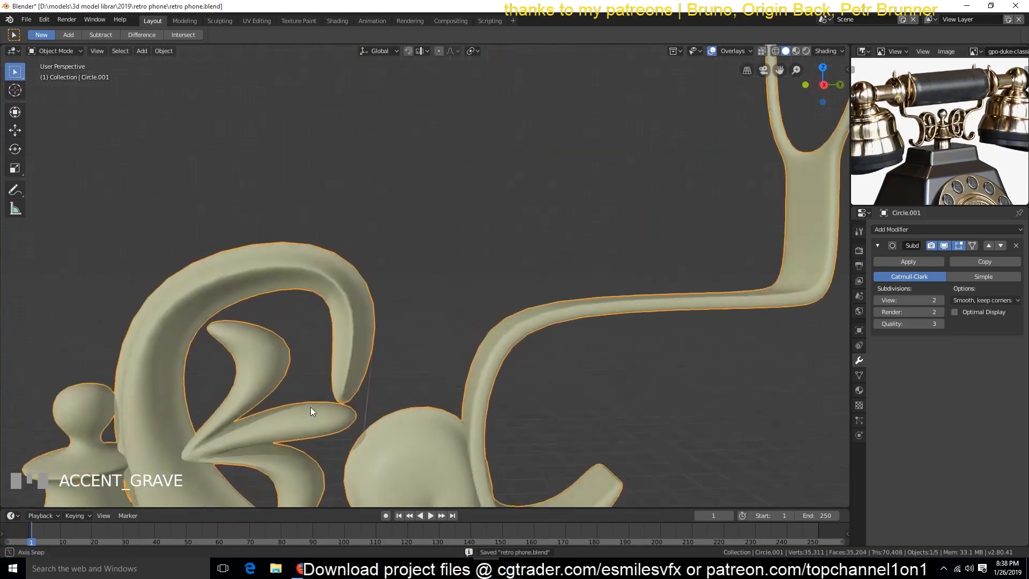
pyautogui.hotkey('ctrl', 's')
pyautogui.press('Tab')
pyautogui.press('`')
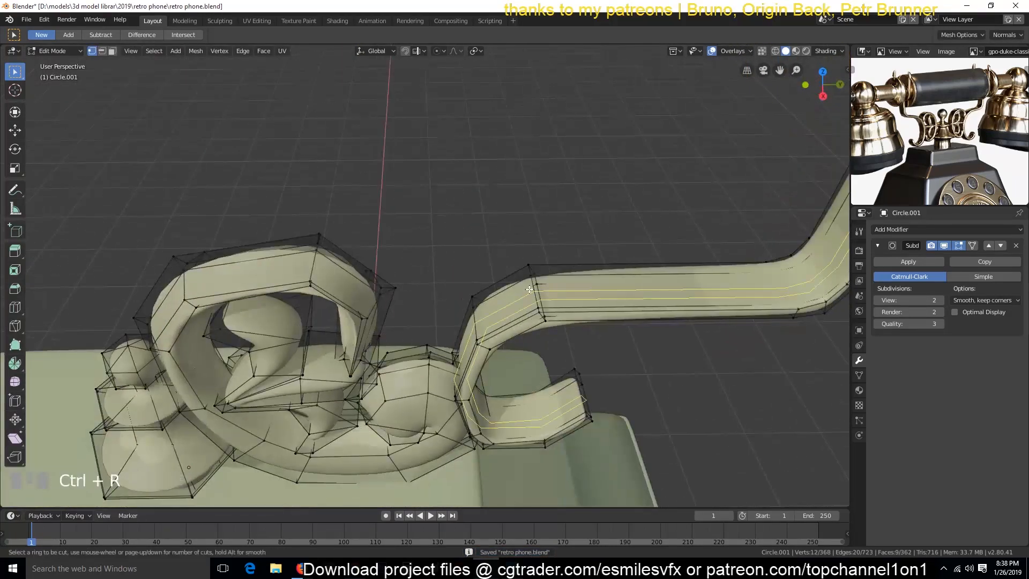
pyautogui.scroll(-5, 536, 292)
pyautogui.hotkey('alt', 'a')
pyautogui.scroll(6, 567, 292)
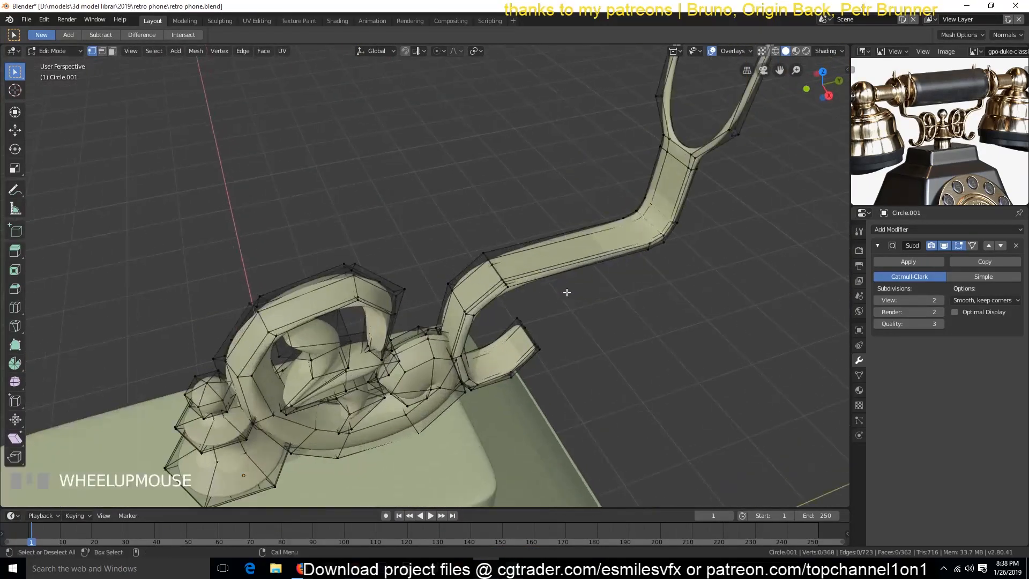
pyautogui.press('`')
pyautogui.press('Tab')
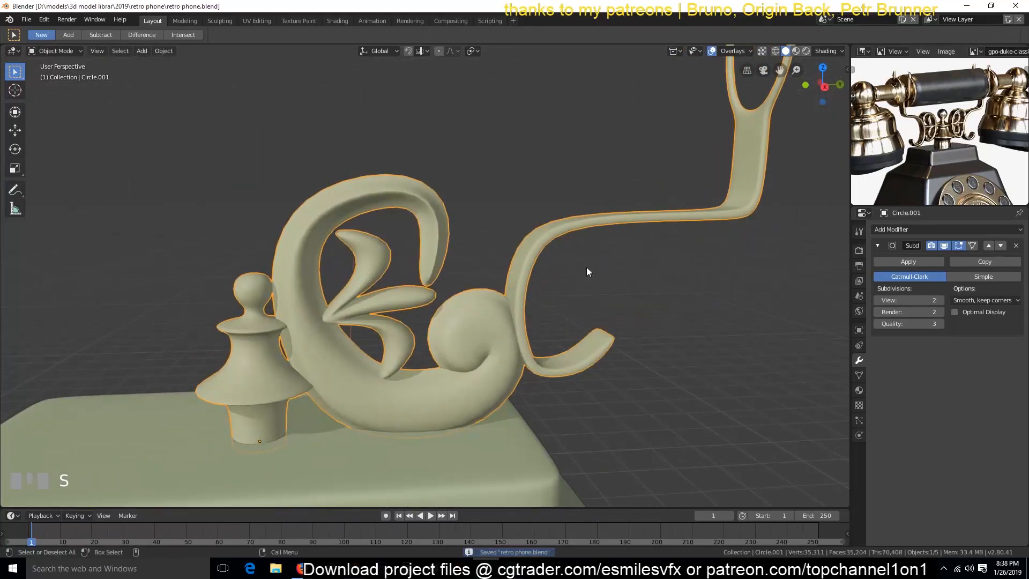
# - Select the whole finial as linked geometry and rotate it 90° in top view
pyautogui.press('`')
pyautogui.press('Tab')
pyautogui.press('`')
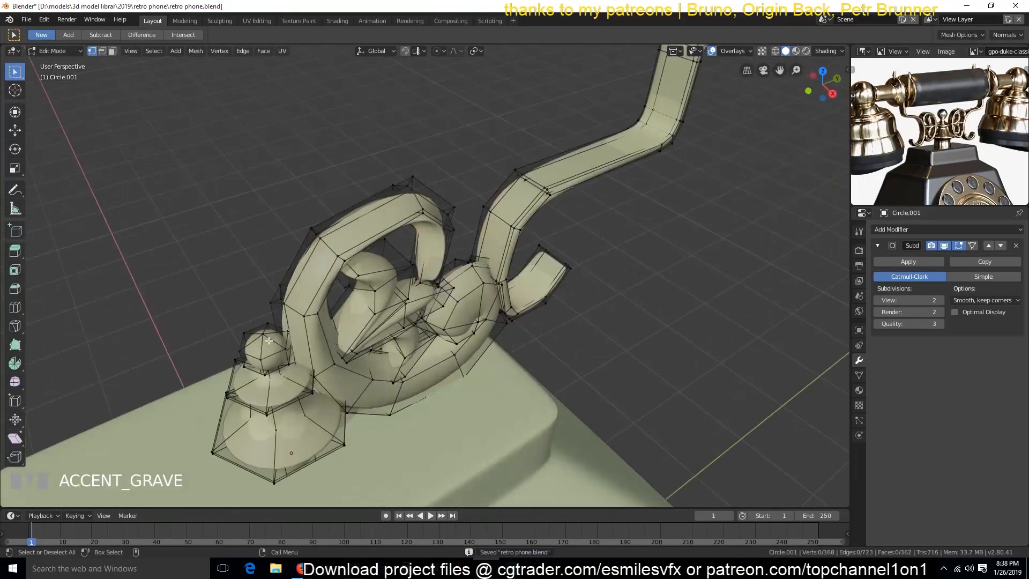
pyautogui.hotkey('ctrl', 'l')
pyautogui.press('`')
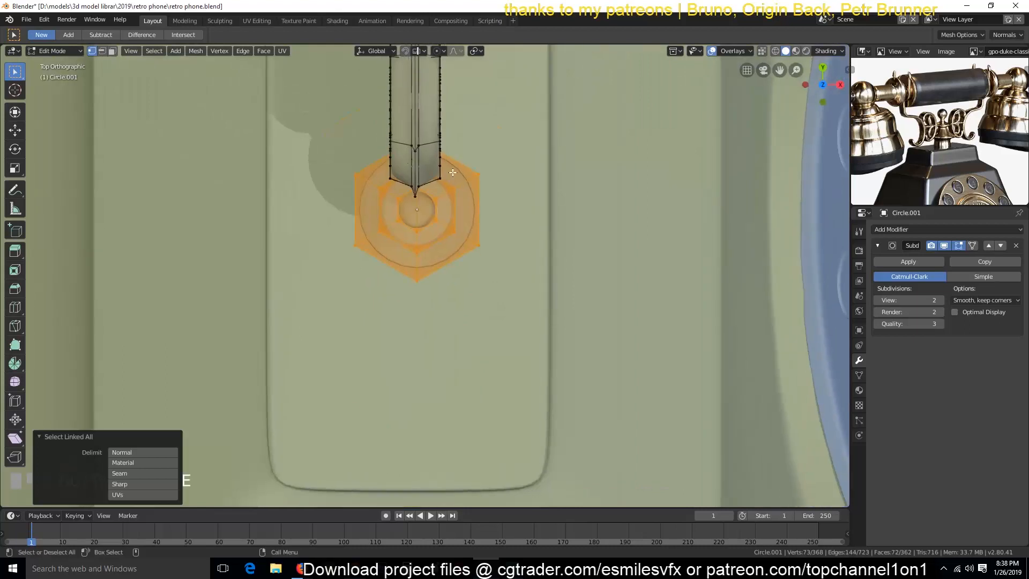
pyautogui.press('r')
pyautogui.click(608, 175)
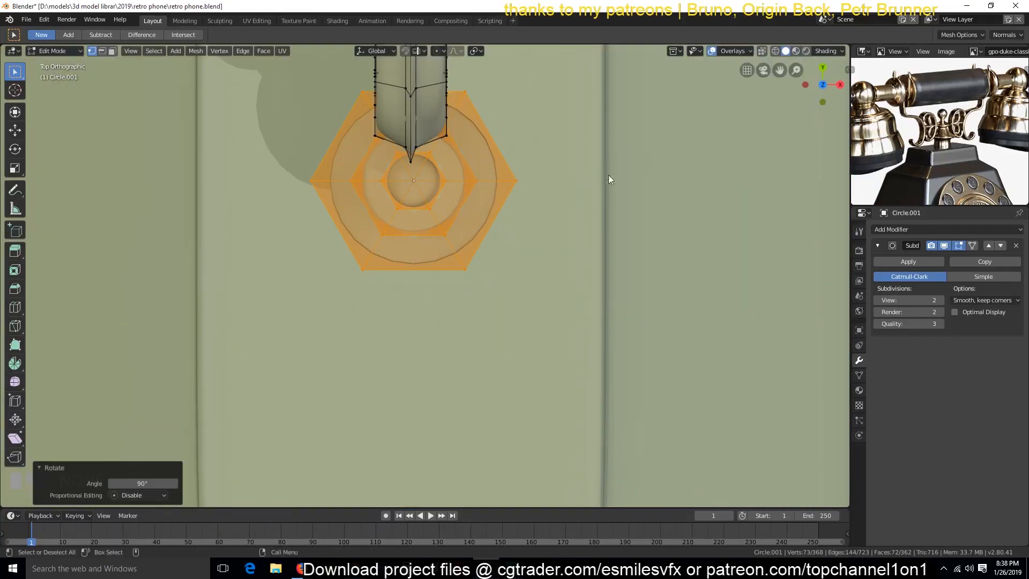
# - Delete the finial's vertices on the side facing away from the scrolls, using wireframe view
pyautogui.press('v')
pyautogui.click(282, 233)
pyautogui.press('b')
pyautogui.moveTo(289, 191); pyautogui.dragTo(734, 313)
pyautogui.press('x')
pyautogui.click(659, 274)
pyautogui.press('Tab')
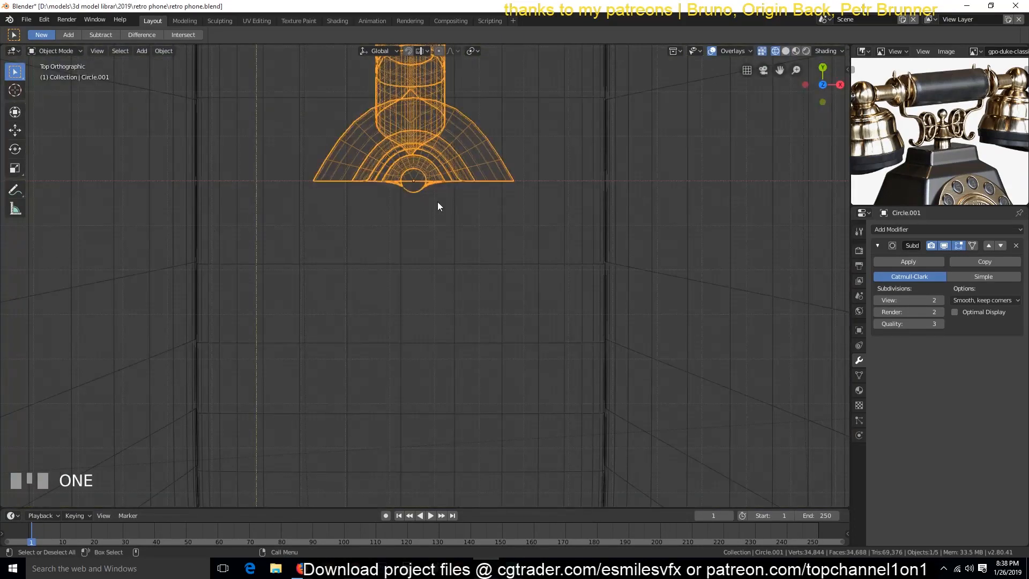
# - Delete the finial knob's leftover vertices beyond the center line and return to solid shading
pyautogui.press('Tab')
pyautogui.moveTo(399, 195); pyautogui.dragTo(485, 228)
pyautogui.press('x')
pyautogui.click(501, 239)
pyautogui.press('Tab')
pyautogui.press('z')
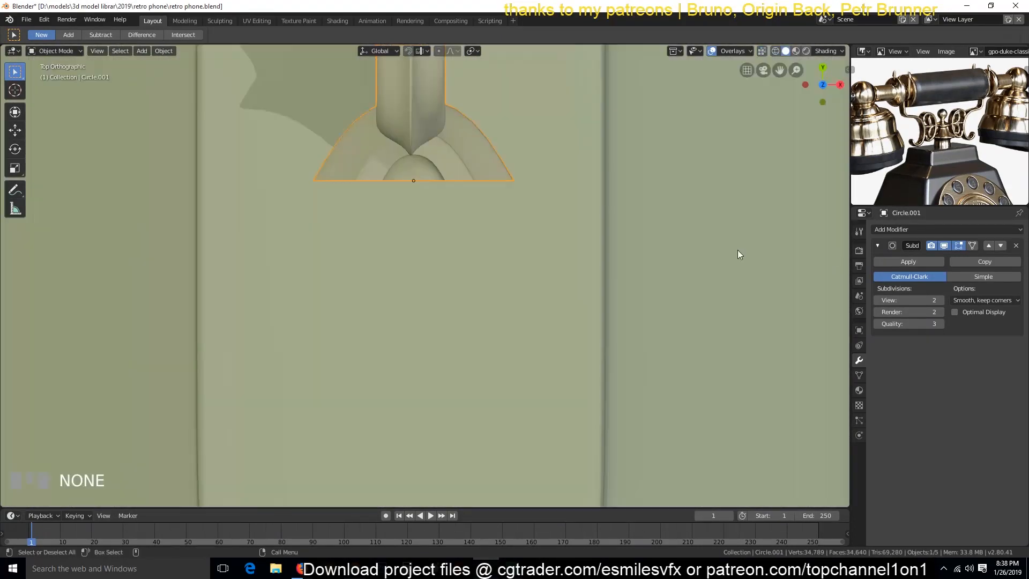
# - Add a Mirror modifier above the Subdivision modifier, mirror the ornament on Y instead of X, and save the file
pyautogui.click(923, 229)
pyautogui.click(807, 337)
pyautogui.hotkey('ctrl', '1')
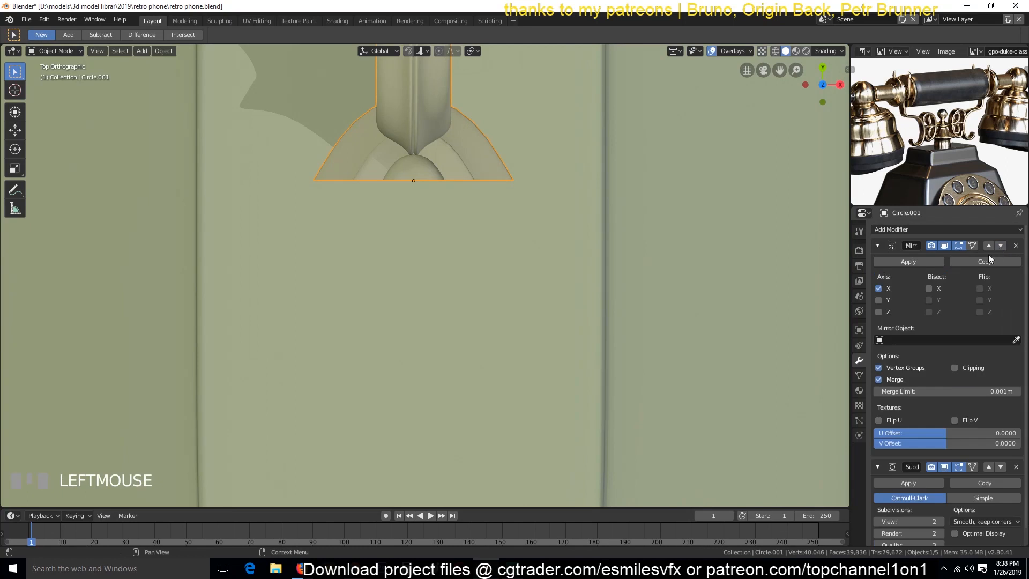
pyautogui.click(879, 300)
pyautogui.click(879, 288)
pyautogui.hotkey('alt', 'a')
pyautogui.press('`')
pyautogui.scroll(-5, 572, 301)
pyautogui.moveTo(572, 301); pyautogui.dragTo(491, 240, button='middle')
pyautogui.scroll(-5, 492, 240)
pyautogui.hotkey('ctrl', 's')
# - Raise the mirrored ornament slightly above the phone body and extend the finial's base down to meet it
pyautogui.scroll(3, 467, 281)
pyautogui.click(443, 291)
pyautogui.press('g')
pyautogui.press('Tab')
pyautogui.press('g')
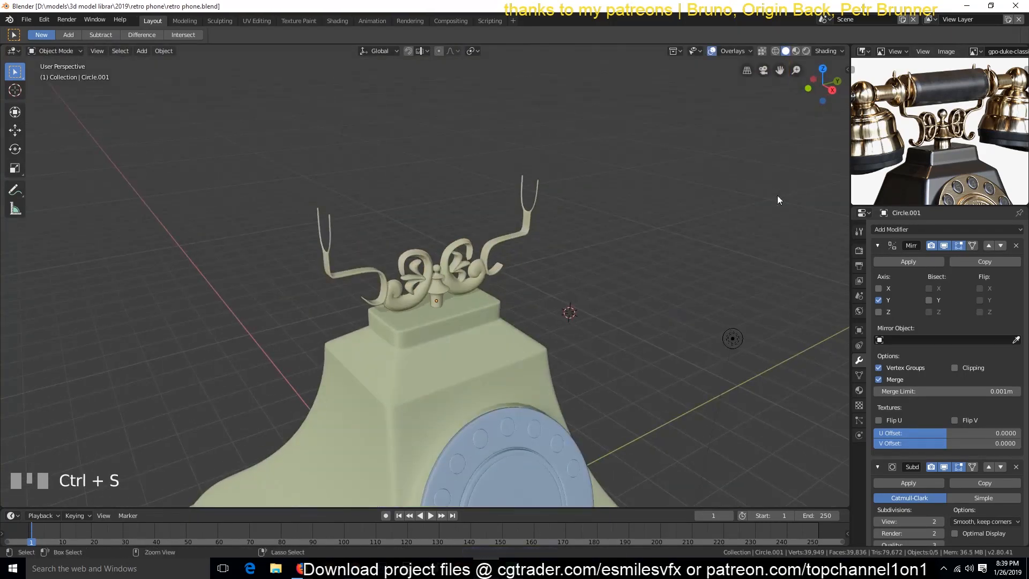
# - Check the handset in the reference photo and snap the 3D cursor to the ornament's origin
pyautogui.scroll(-3, 853, 152)
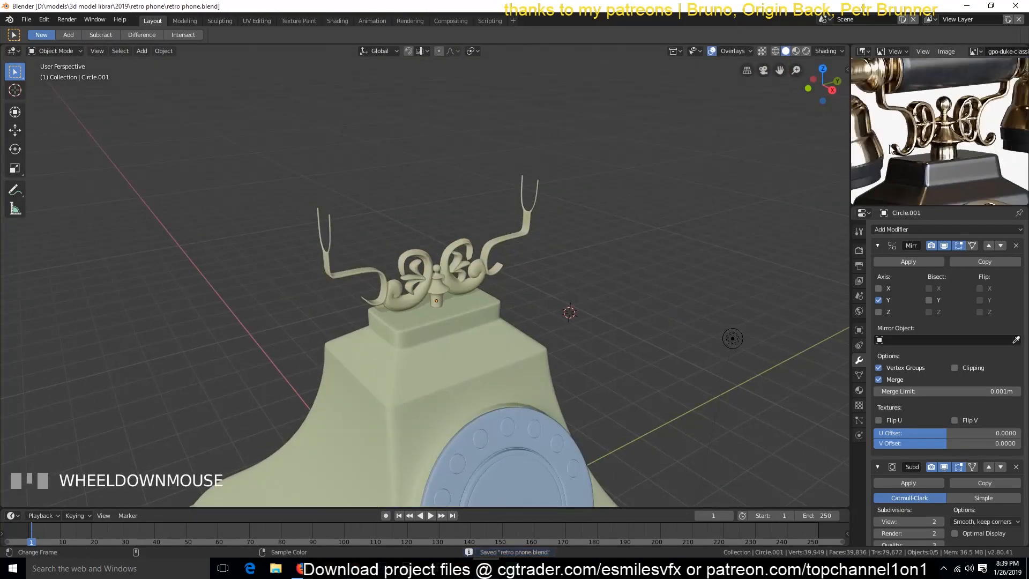
pyautogui.press('KP_3')
pyautogui.keyDown('shift'); pyautogui.moveTo(511, 195); pyautogui.dragTo(443, 269, button='middle'); pyautogui.keyUp('shift')
pyautogui.scroll(2, 945, 110)
pyautogui.moveTo(945, 110); pyautogui.dragTo(945, 169, button='middle')
pyautogui.click(287, 315)
pyautogui.hotkey('shift', 'a')
pyautogui.hotkey('shift', 'a')
pyautogui.rightClick(498, 138)
pyautogui.hotkey('shift', 's')
pyautogui.click(314, 308)
# - Add a six-vertex mesh circle at the cursor, rotate it 90° upright and raise it 1.43 m along Z between the prongs
pyautogui.hotkey('shift', 'a')
pyautogui.moveTo(419, 281)
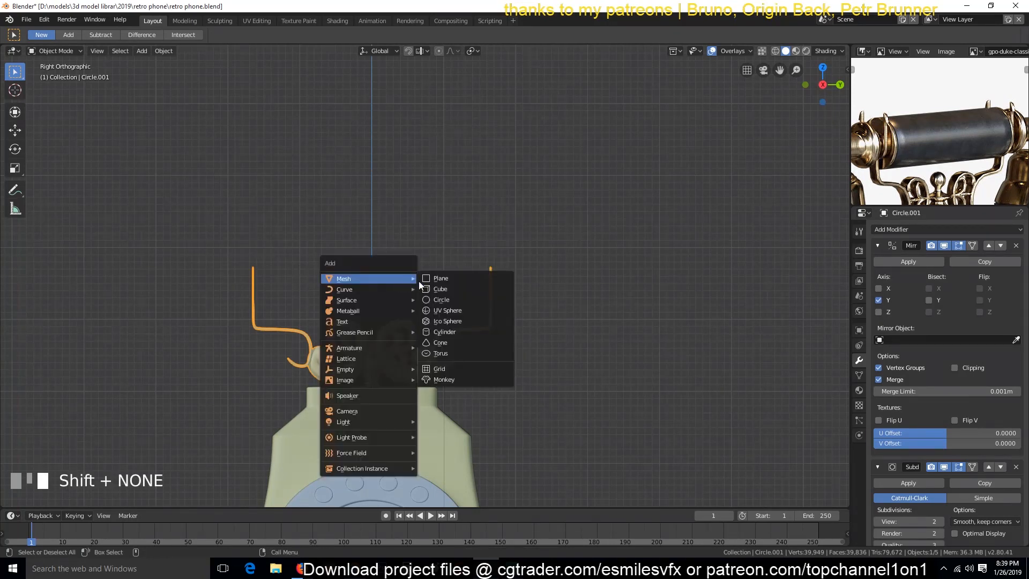
pyautogui.click(485, 302)
pyautogui.press('r')
pyautogui.press('9')
pyautogui.press('0')
pyautogui.press('Return')
pyautogui.press('s')
pyautogui.click(462, 210)
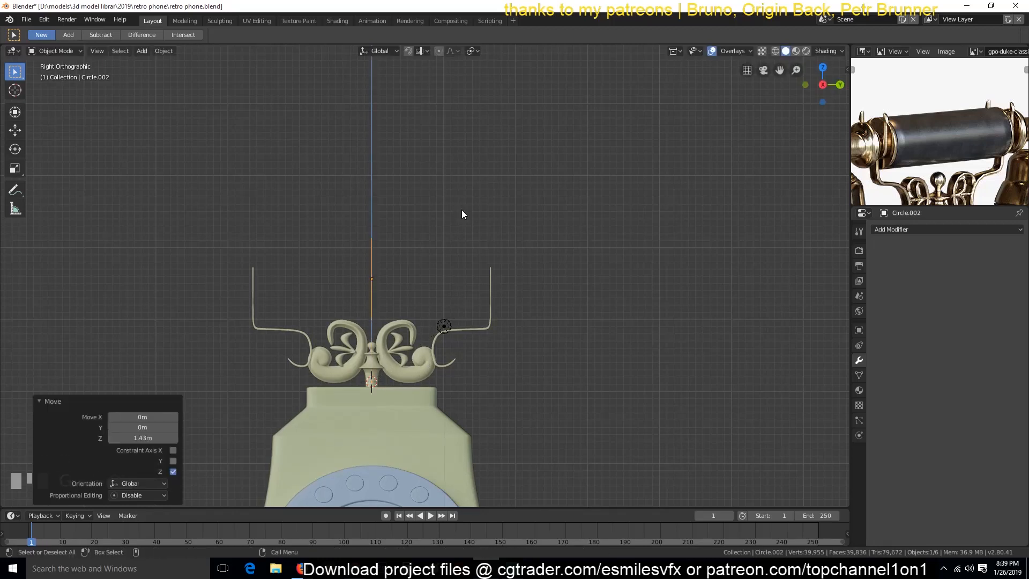
# - Scale the circle to 0.555 and extrude it along Y as far as the prongs to form the handle
pyautogui.press('Tab')
pyautogui.press('KP_Decimal')
pyautogui.press('s')
pyautogui.click(368, 258)
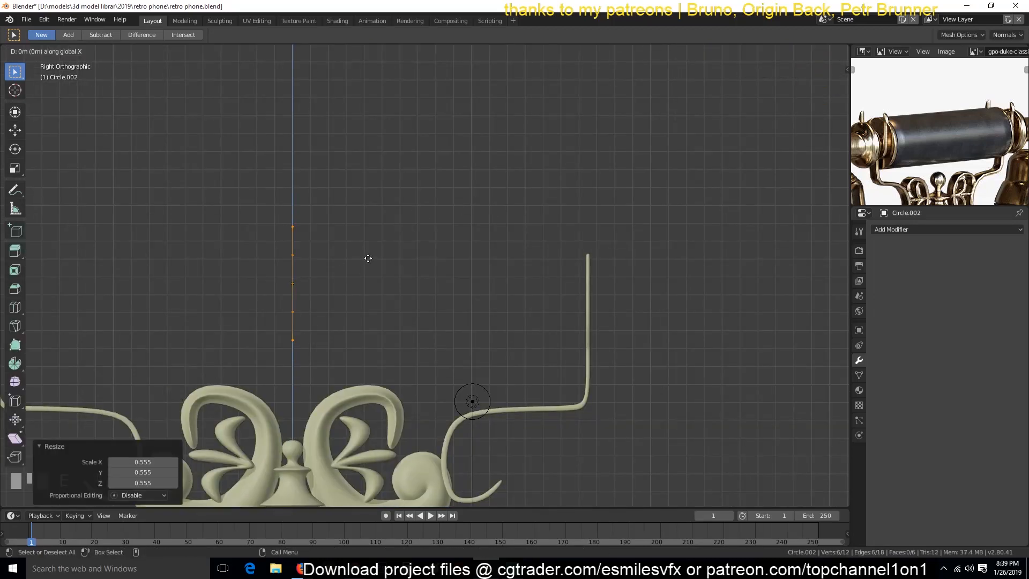
pyautogui.click(660, 261)
pyautogui.press('a')
pyautogui.press('Tab')
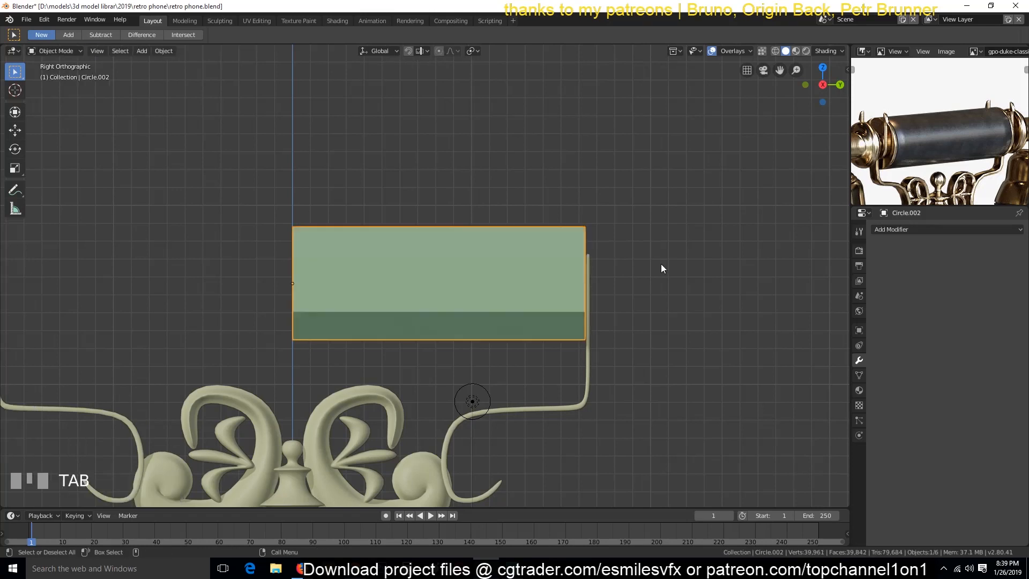
# - Give the handle a level 2 Subdivision Surface modifier and shade it smooth
pyautogui.hotkey('ctrl', '2')
pyautogui.rightClick(526, 268)
pyautogui.click(526, 268)
pyautogui.keyDown('shift'); pyautogui.moveTo(673, 267); pyautogui.dragTo(384, 244, button='middle'); pyautogui.keyUp('shift')
# - Extrude the handle's open end loop in place and scale it inward to about 0.51
pyautogui.press('Tab')
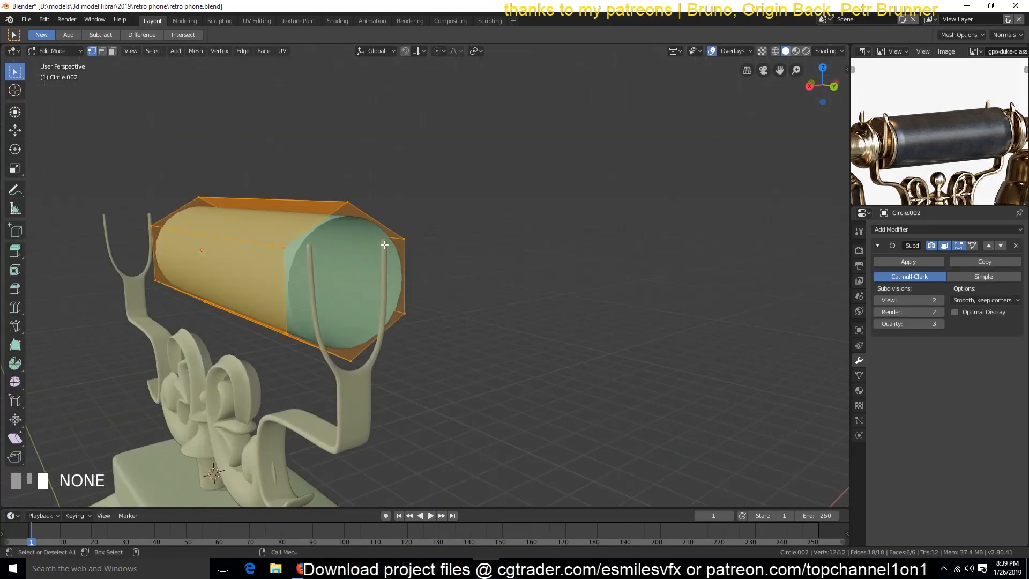
pyautogui.press('`')
pyautogui.moveTo(296, 279); pyautogui.dragTo(319, 297, button='middle')
pyautogui.press('a')
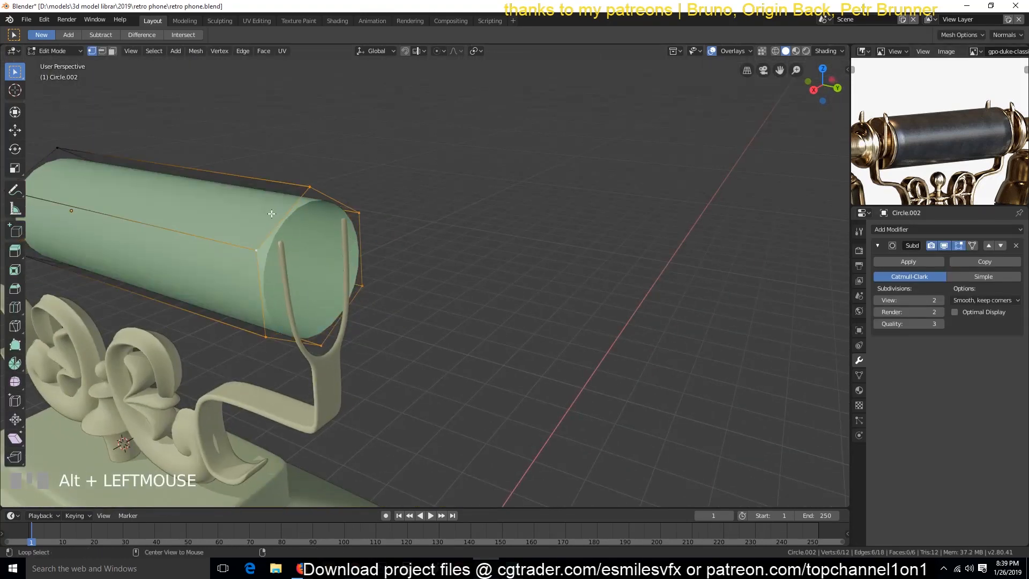
pyautogui.press('e')
pyautogui.rightClick(309, 221)
pyautogui.press('s')
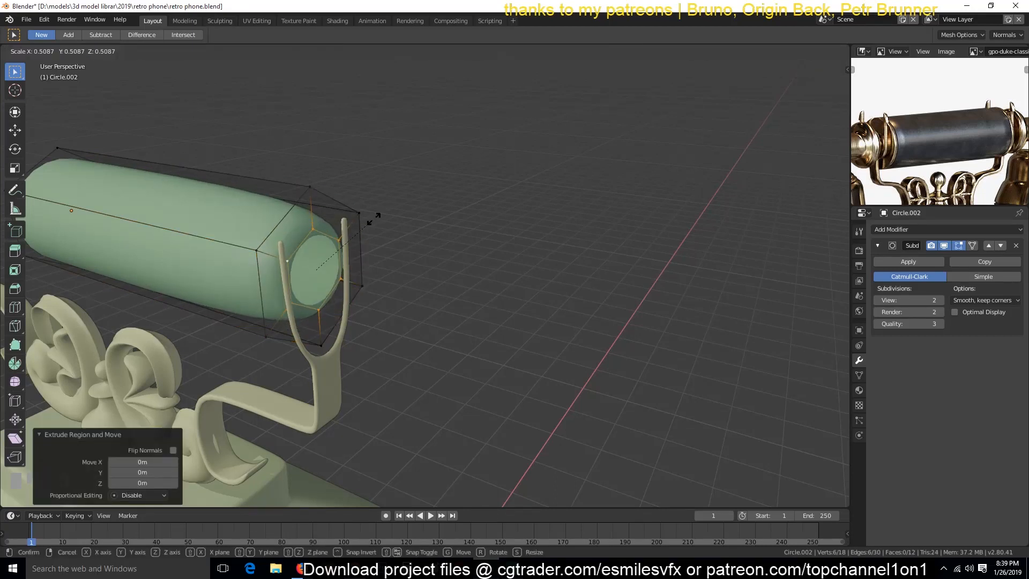
pyautogui.click(374, 217)
# - Extrude the narrowed end loop 0.0703 m along Y to form a short neck
pyautogui.press('KP_3')
pyautogui.press('KP_1')
pyautogui.moveTo(438, 259); pyautogui.dragTo(461, 266, button='middle')
pyautogui.press('KP_Decimal')
pyautogui.scroll(-7, 505, 316)
pyautogui.press('e')
pyautogui.click(391, 321)
pyautogui.scroll(-2, 889, 183)
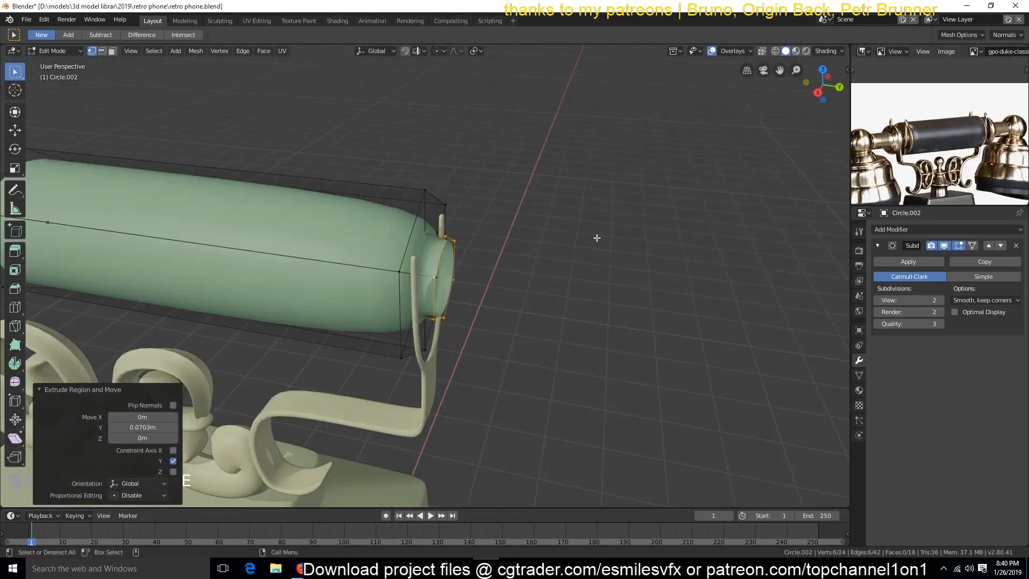
# - Extrude the neck's end loop in place and scale it up to 1.793 as a wide flange
pyautogui.scroll(2, 597, 237)
pyautogui.press('s')
pyautogui.click(515, 330)
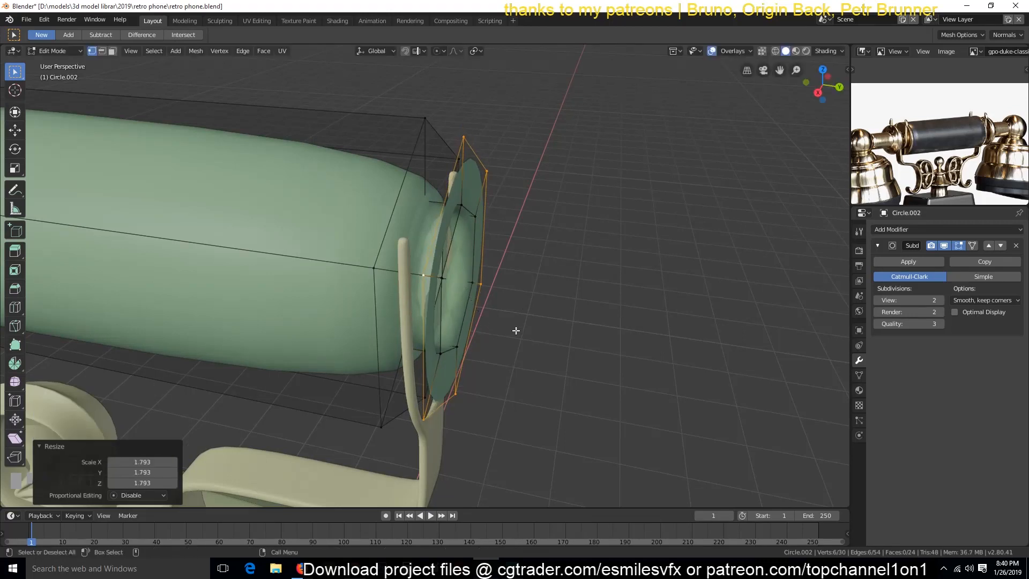
# - Thicken the flange along Y, and extrude its end loop in place scaled inward to about 0.49
pyautogui.rightClick(516, 329)
pyautogui.press('s')
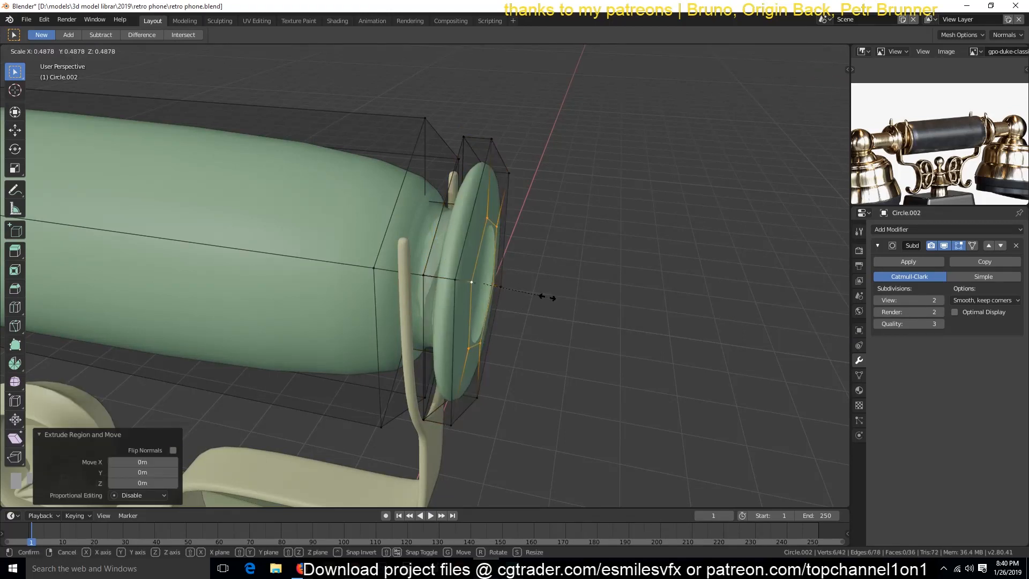
pyautogui.click(547, 296)
# - Extrude the inset flange loop 0.238 m along Y as a longer neck and scale its end loop to 0.729
pyautogui.press('e')
pyautogui.press('y')
pyautogui.click(665, 353)
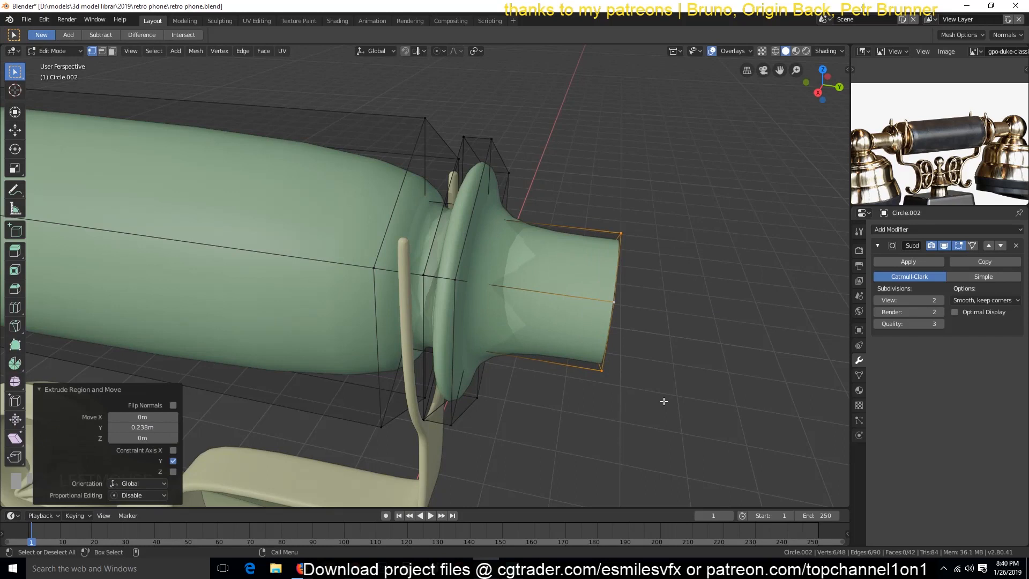
pyautogui.press('s')
pyautogui.click(640, 376)
# - Extrude the neck's end loop a short distance further along Y and widen the new loop slightly
pyautogui.scroll(-3, 640, 375)
pyautogui.press('KP_3')
pyautogui.press('KP_Decimal')
pyautogui.scroll(-6, 640, 375)
pyautogui.press('e')
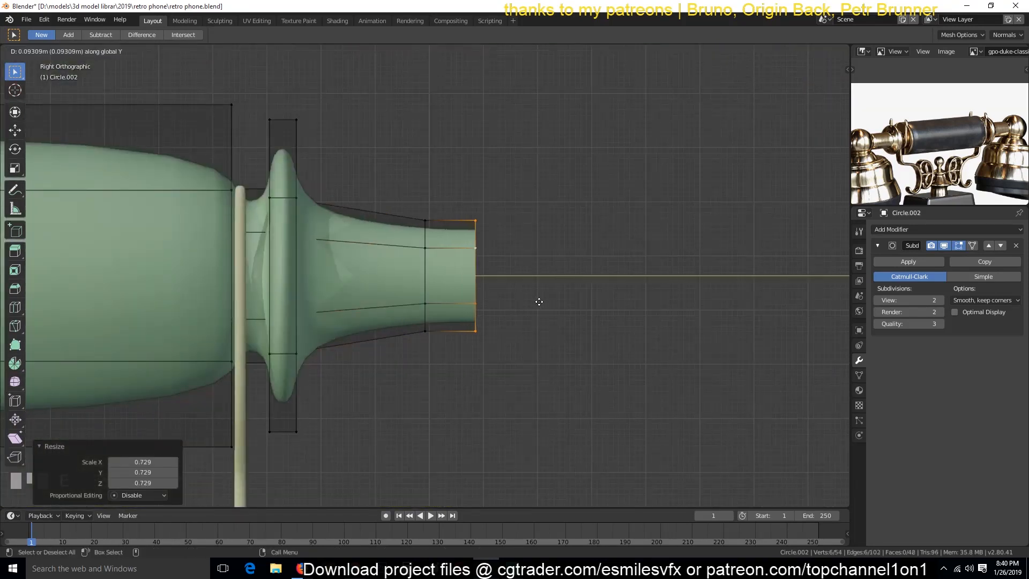
pyautogui.click(552, 322)
pyautogui.press('s')
pyautogui.click(565, 346)
# - Flare the neck's end into a knob with a new loop scaled 2.045 and moved 0.0871 m along Y, extruded about 0.09 m further
pyautogui.press('e')
pyautogui.rightClick(567, 349)
pyautogui.press('s')
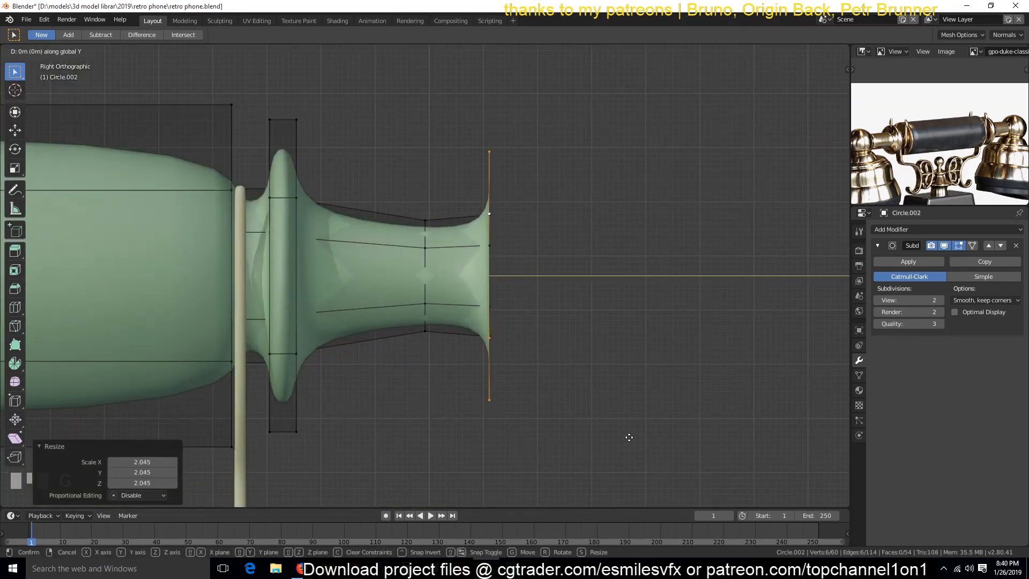
pyautogui.click(673, 429)
pyautogui.press('e')
pyautogui.click(661, 363)
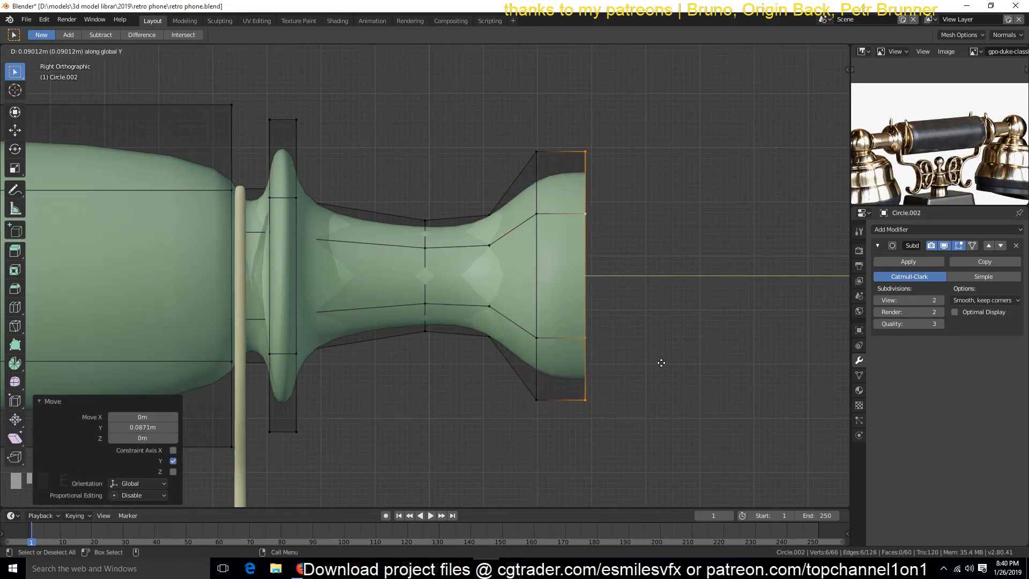
# - Extrude the knob's end loop in place, scale it inward and move it outward along Y to round the end
pyautogui.rightClick(661, 363)
pyautogui.press('s')
pyautogui.click(608, 312)
pyautogui.press('g')
pyautogui.press('y')
pyautogui.click(634, 320)
# - Extrude the knob's end loop in place, scale it to 0.272 and merge it at its center to close the tip
pyautogui.press('e')
pyautogui.rightClick(650, 329)
pyautogui.press('s')
pyautogui.click(635, 296)
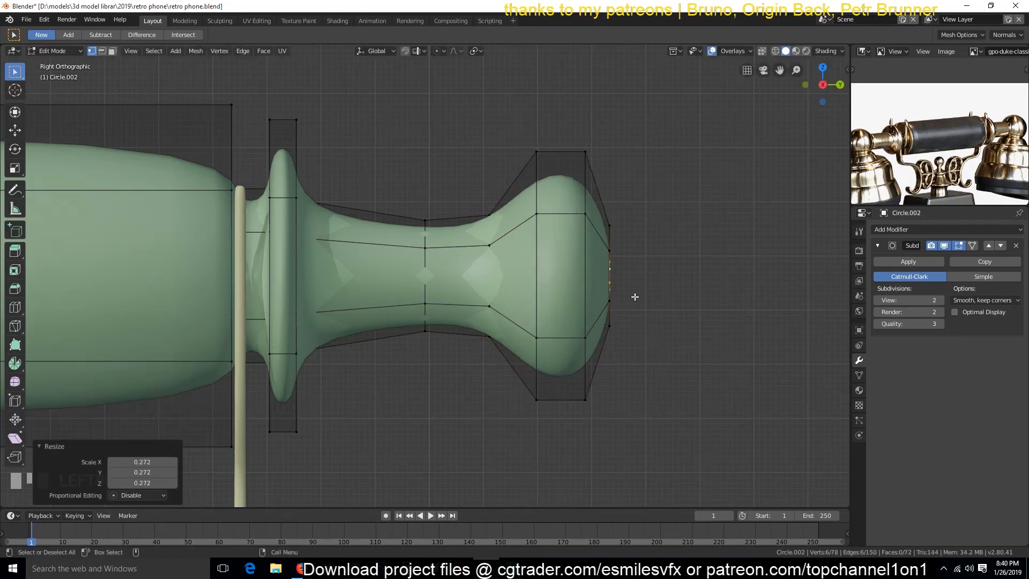
pyautogui.press('m')
pyautogui.click(635, 297)
pyautogui.scroll(-3, 620, 279)
pyautogui.scroll(2, 619, 278)
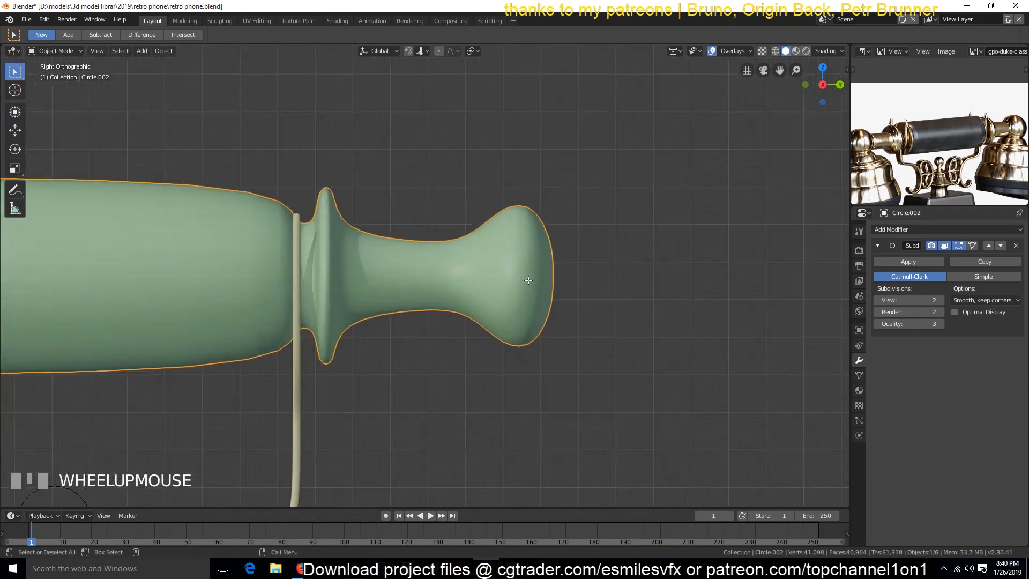
# - Add a loop cut at the neck's end beside the knob and shift the knob's rear loop toward the neck
pyautogui.hotkey('ctrl', 'r')
pyautogui.click(455, 259)
pyautogui.click(465, 261)
pyautogui.keyDown('alt'); pyautogui.click(502, 215); pyautogui.keyUp('alt')
pyautogui.press('g')
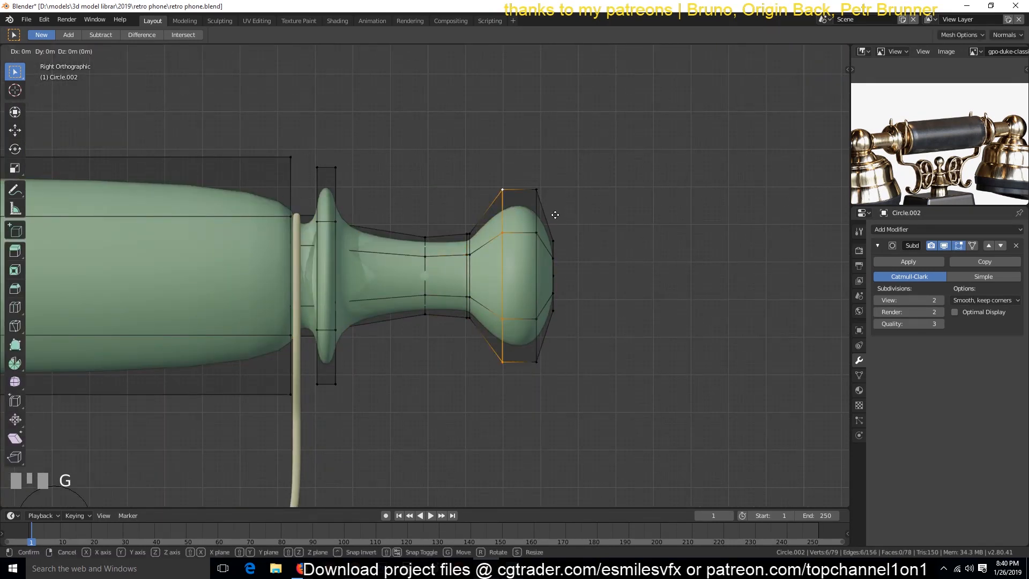
pyautogui.click(528, 208)
# - Add an edge loop around the middle of the knob and scale it up to 1.131
pyautogui.hotkey('ctrl', 'z')
pyautogui.press('s')
pyautogui.click(543, 193)
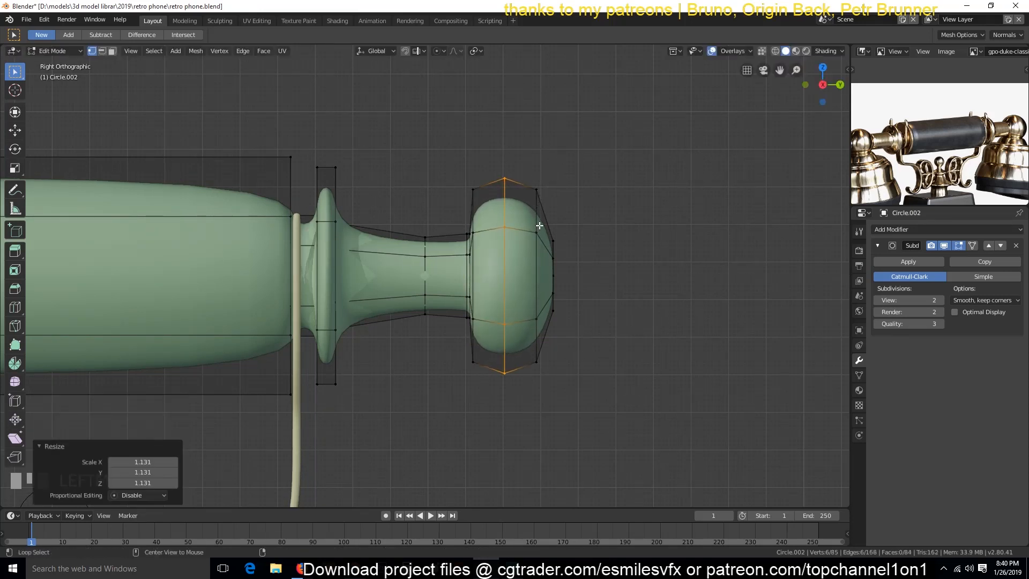
# - Slide the knob's rear loop slightly toward its middle and scale up the loop in front of the middle one
pyautogui.keyDown('alt'); pyautogui.click(474, 214); pyautogui.keyUp('alt')
pyautogui.press('g')
pyautogui.press('g')
pyautogui.click(505, 208)
pyautogui.keyDown('alt'); pyautogui.click(504, 209); pyautogui.keyUp('alt')
pyautogui.press('s')
pyautogui.click(571, 179)
# - Push the knob's tip vertex slightly outward so the end is domed
pyautogui.moveTo(563, 252); pyautogui.dragTo(531, 280, button='middle')
pyautogui.click(552, 278)
pyautogui.press('`')
pyautogui.press('KP_1')
pyautogui.press('KP_3')
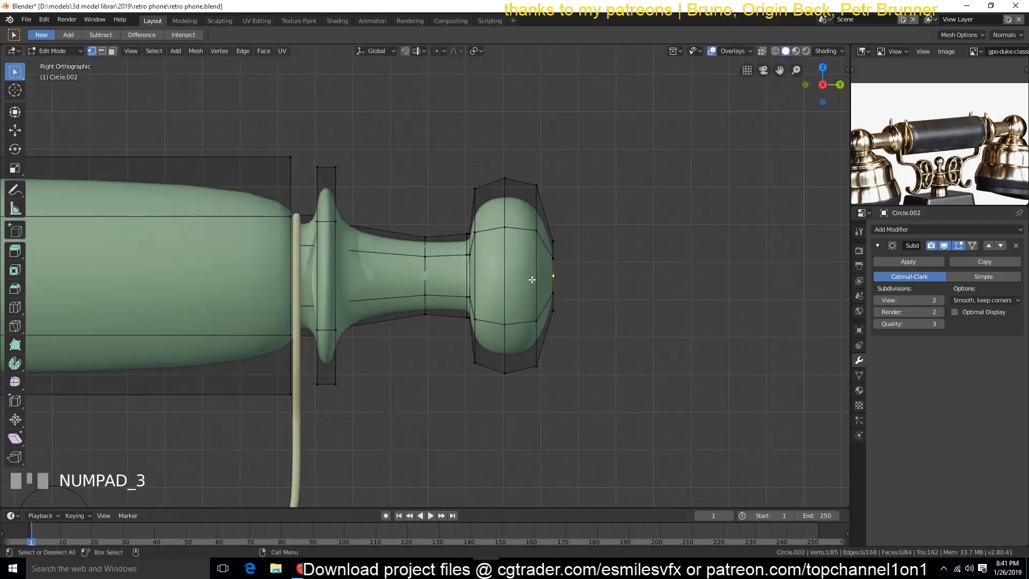
pyautogui.hotkey('alt', 's')
pyautogui.click(684, 311)
pyautogui.press('ctrl+KP_Add')
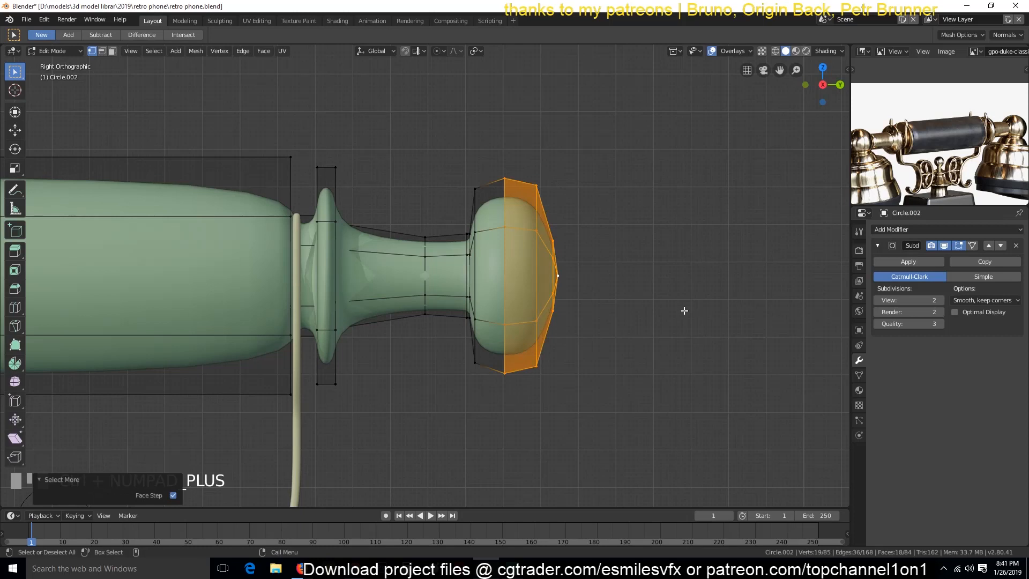
pyautogui.press('g')
pyautogui.press('x')
pyautogui.press('Escape')
pyautogui.press('ctrl+KP_Subtract')
# - Save the file and add a loop cut around the handle, slid close to its end near the cradle fork
pyautogui.press('Tab')
pyautogui.scroll(-2, 532, 335)
pyautogui.hotkey('ctrl', 's')
pyautogui.press('Tab')
pyautogui.hotkey('ctrl', 'r')
pyautogui.click(278, 220)
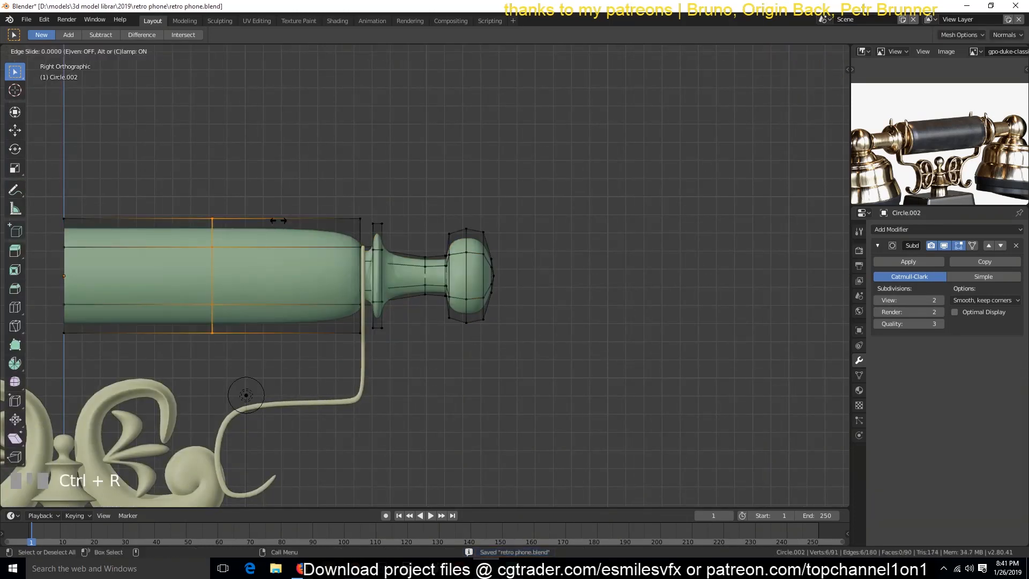
pyautogui.click(415, 228)
# - Extrude the narrow ring of faces at the handle's end outward along its normals as a raised rim
pyautogui.moveTo(416, 227); pyautogui.dragTo(376, 280, button='middle')
pyautogui.scroll(4, 377, 280)
pyautogui.press('3')
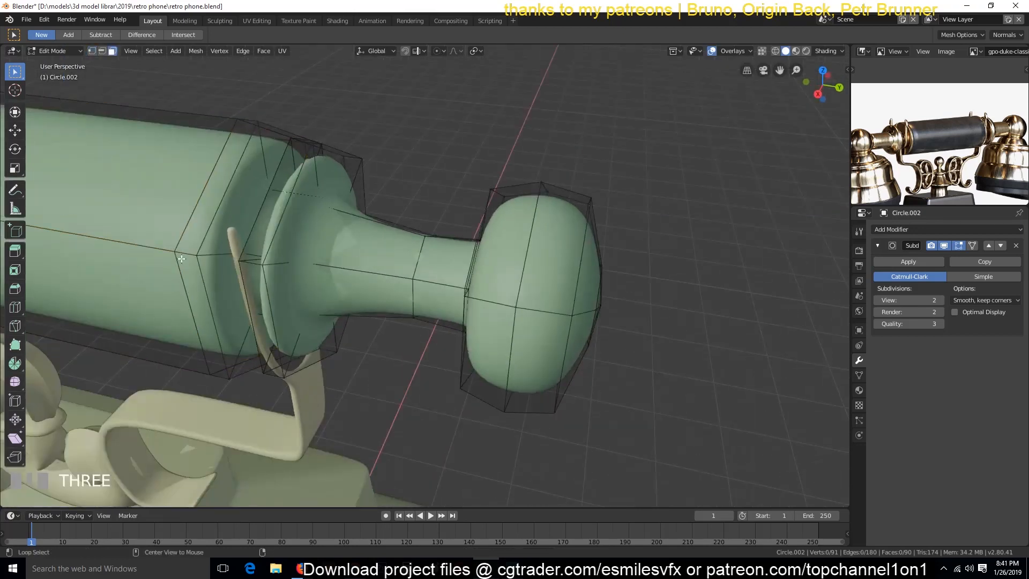
pyautogui.moveTo(19, 246); pyautogui.dragTo(49, 275)
pyautogui.moveTo(198, 208); pyautogui.dragTo(212, 240)
pyautogui.moveTo(212, 241); pyautogui.dragTo(482, 225, button='middle')
# - Scale the raised rim's outer faces to 0.565 along Y
pyautogui.press('s')
pyautogui.press('y')
pyautogui.click(381, 262)
pyautogui.moveTo(382, 262); pyautogui.dragTo(381, 259, button='middle')
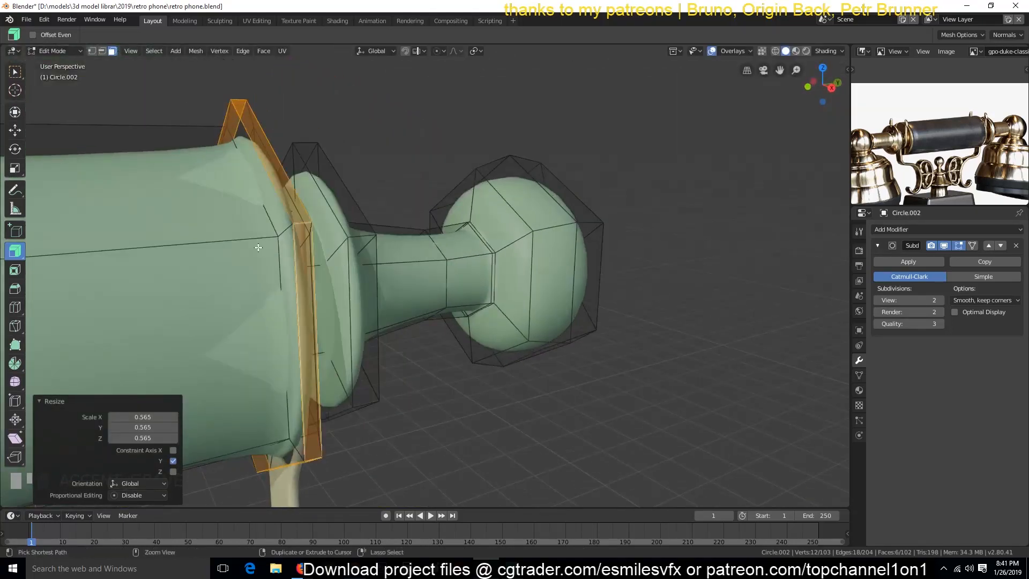
# - Add a loop cut around the handle's body and slide it tight against the raised rim
pyautogui.hotkey('alt', 'a')
pyautogui.hotkey('ctrl', 'r')
pyautogui.click(381, 230)
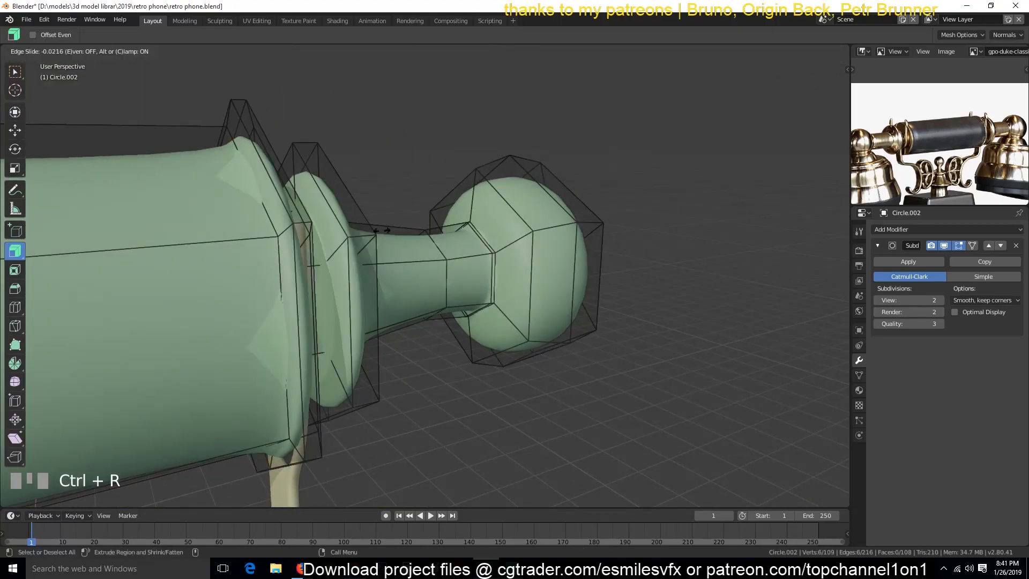
pyautogui.scroll(-5, 441, 195)
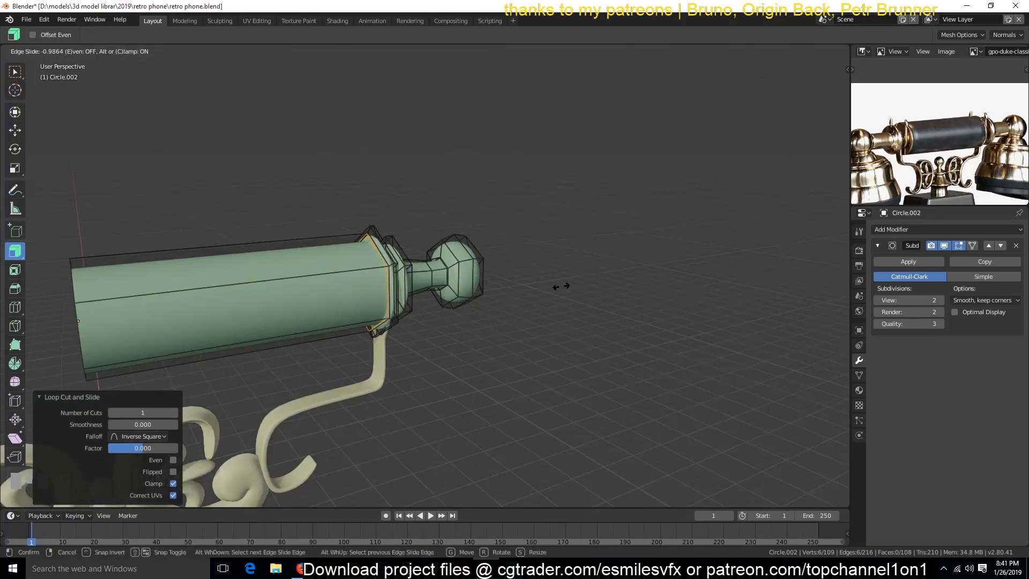
pyautogui.click(558, 285)
# - Hide the subdivision in Edit Mode and move the two loops of the rim's front face 0.0238 m along Y
pyautogui.scroll(3, 558, 285)
pyautogui.press('`')
pyautogui.scroll(-2, 318, 316)
pyautogui.scroll(5, 232, 315)
pyautogui.moveTo(318, 316); pyautogui.dragTo(255, 308, button='middle')
pyautogui.press('`')
pyautogui.press('`')
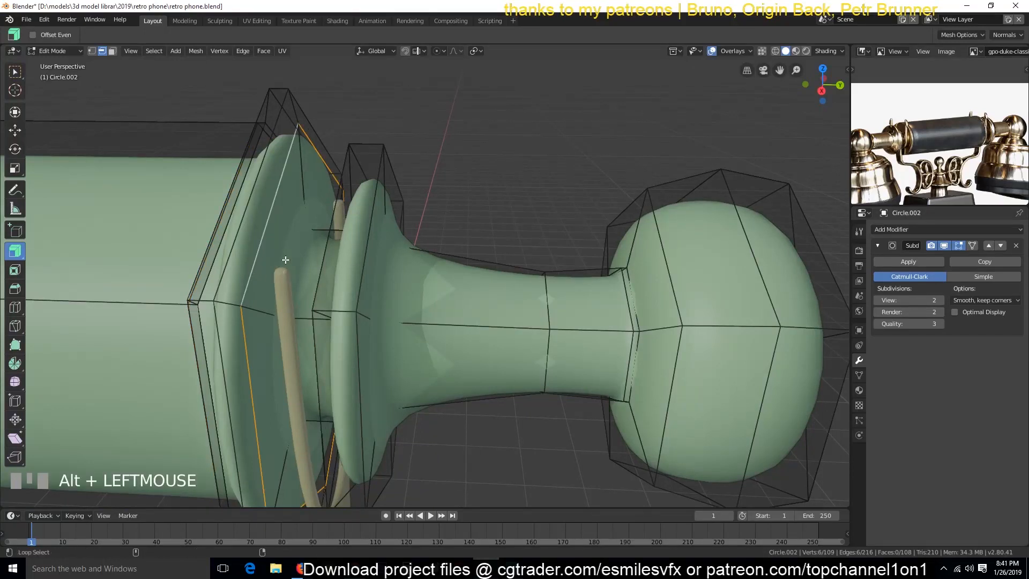
pyautogui.press('1')
pyautogui.click(944, 246)
pyautogui.keyDown('alt'); pyautogui.keyDown('shift'); pyautogui.click(300, 268); pyautogui.keyUp('shift'); pyautogui.keyUp('alt')
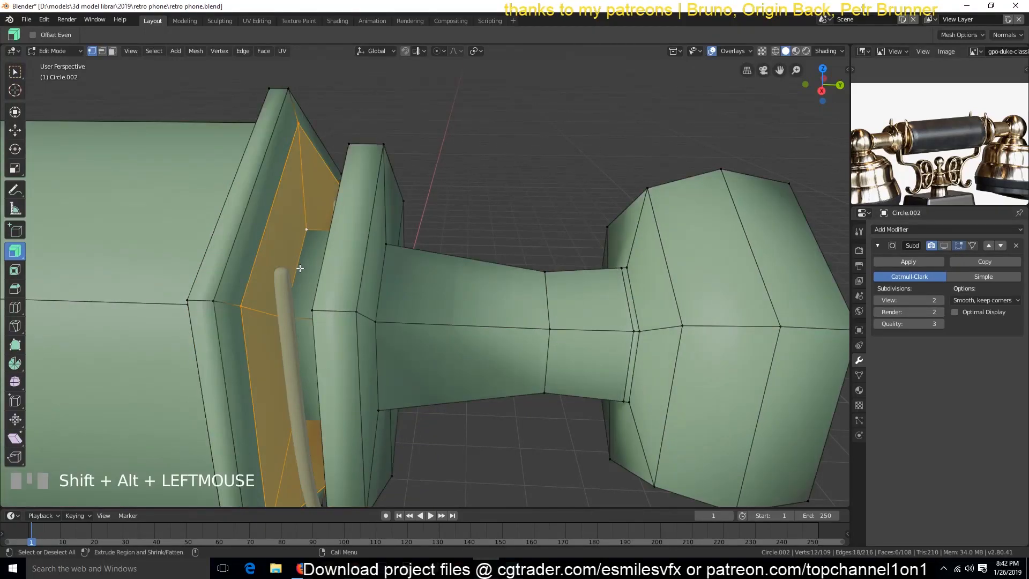
pyautogui.press('g')
pyautogui.click(245, 246)
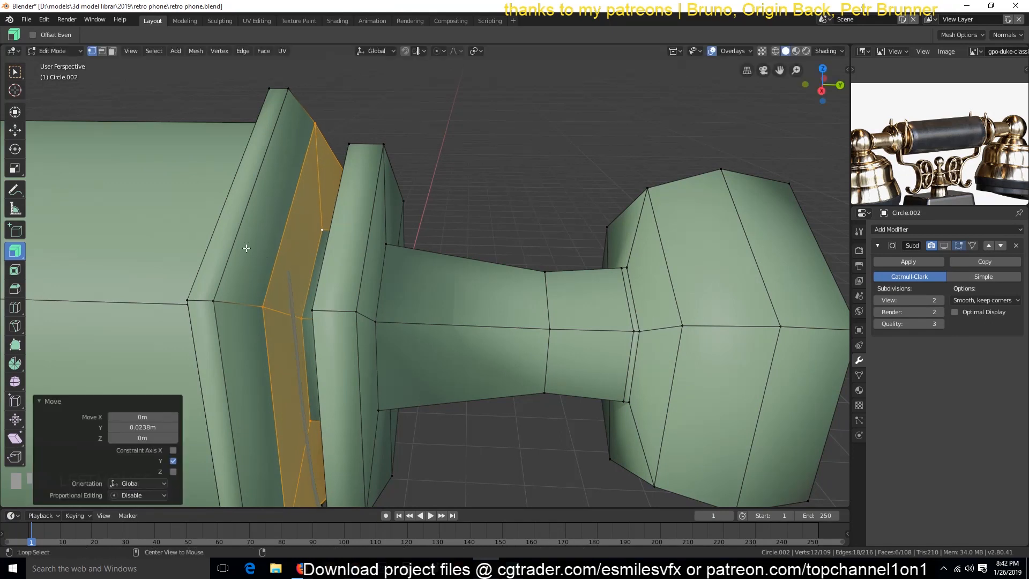
# - Fine-tune the rim's front face along Y in side view and shift the rim's rear outer loop slightly along Y
pyautogui.press('KP_1')
pyautogui.press('KP_3')
pyautogui.press('g')
pyautogui.click(246, 247)
pyautogui.keyDown('alt'); pyautogui.click(279, 155); pyautogui.keyUp('alt')
pyautogui.press('g')
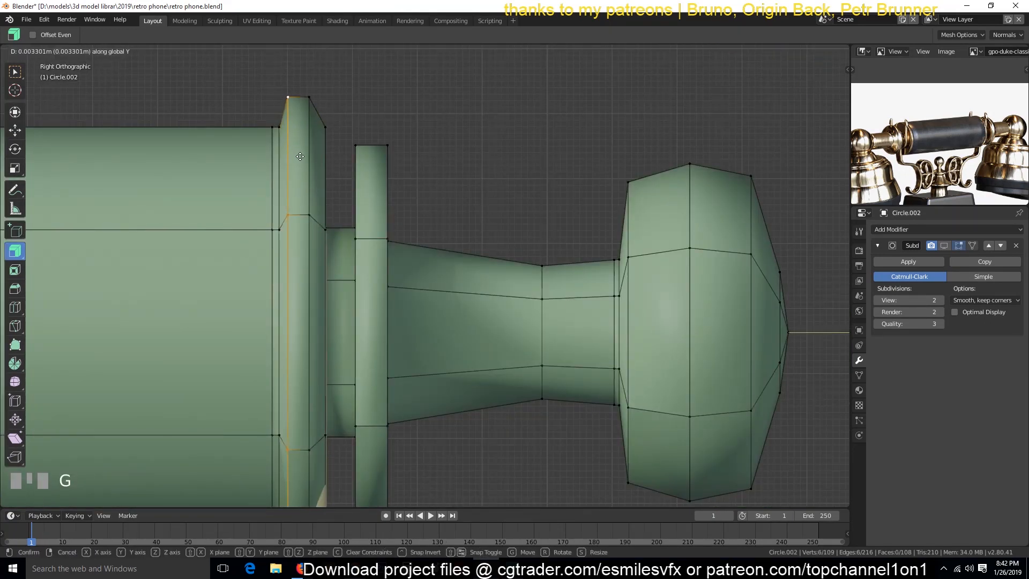
pyautogui.click(304, 156)
pyautogui.press('s')
pyautogui.rightClick(333, 137)
# - Save the file and slide the handle's support loop behind the rim by a factor of -0.724
pyautogui.press('Tab')
pyautogui.scroll(-1, 342, 191)
pyautogui.hotkey('ctrl', 's')
pyautogui.press('Tab')
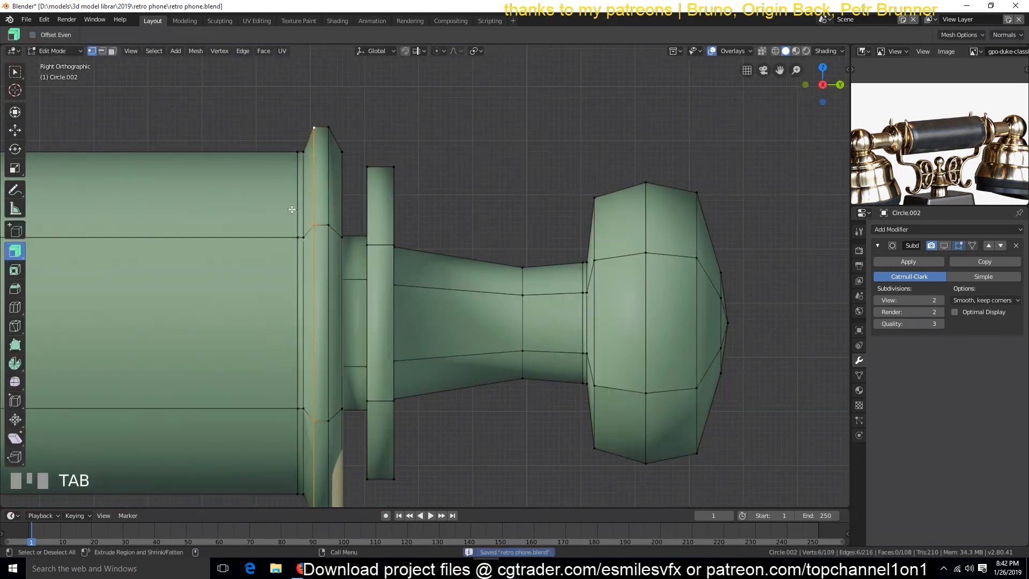
pyautogui.moveTo(292, 209); pyautogui.dragTo(383, 356, button='middle')
pyautogui.press('`')
pyautogui.scroll(3, 384, 355)
pyautogui.press('g')
pyautogui.press('g')
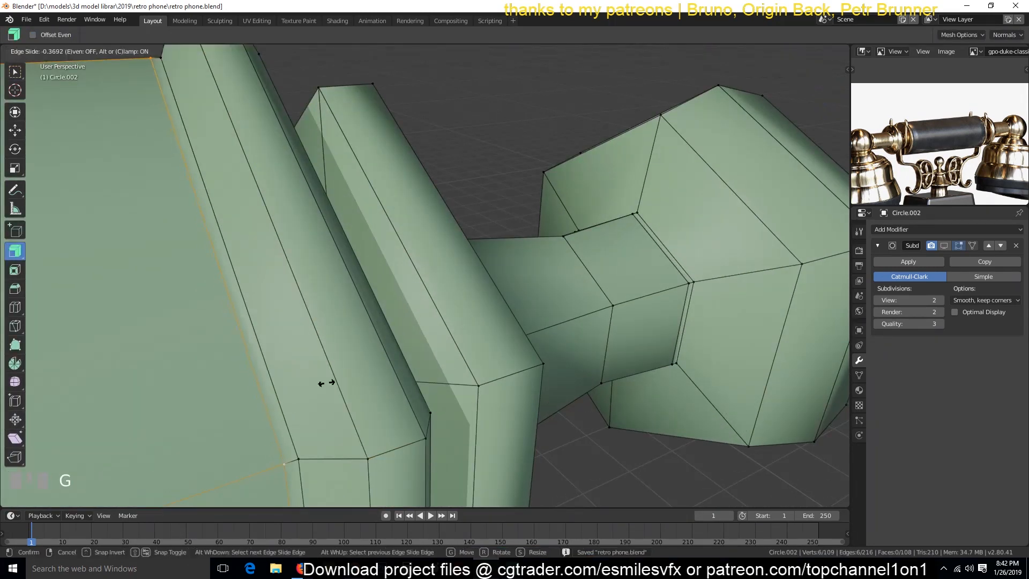
pyautogui.click(378, 362)
# - Add a loop cut behind the rim, scale it inward as a groove, and show the subdivision in Edit Mode again
pyautogui.click(242, 476)
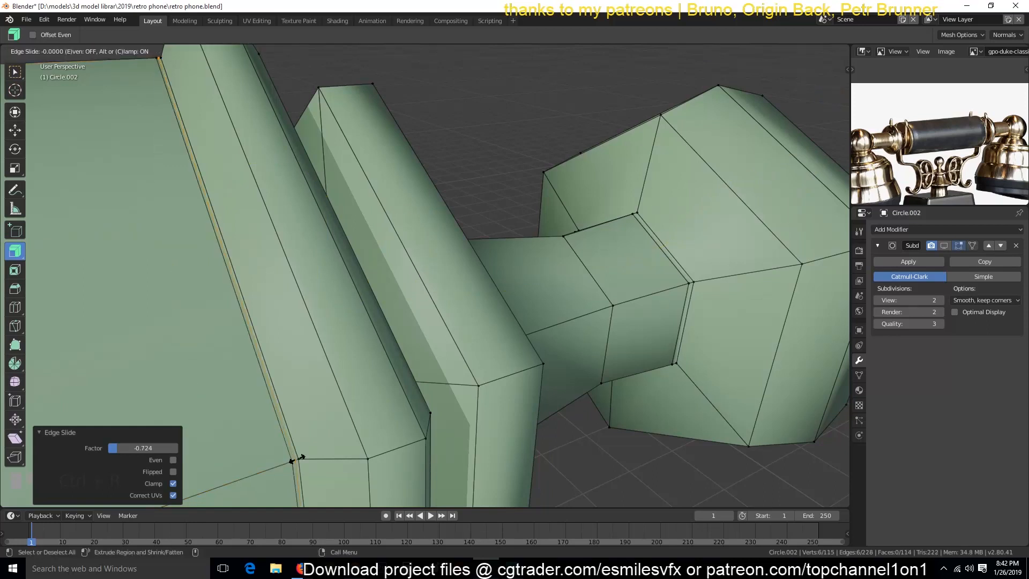
pyautogui.click(301, 459)
pyautogui.press('s')
pyautogui.click(361, 361)
pyautogui.press('Tab')
pyautogui.click(945, 246)
pyautogui.moveTo(503, 288); pyautogui.dragTo(456, 279, button='middle')
pyautogui.scroll(-5, 456, 278)
pyautogui.press('`')
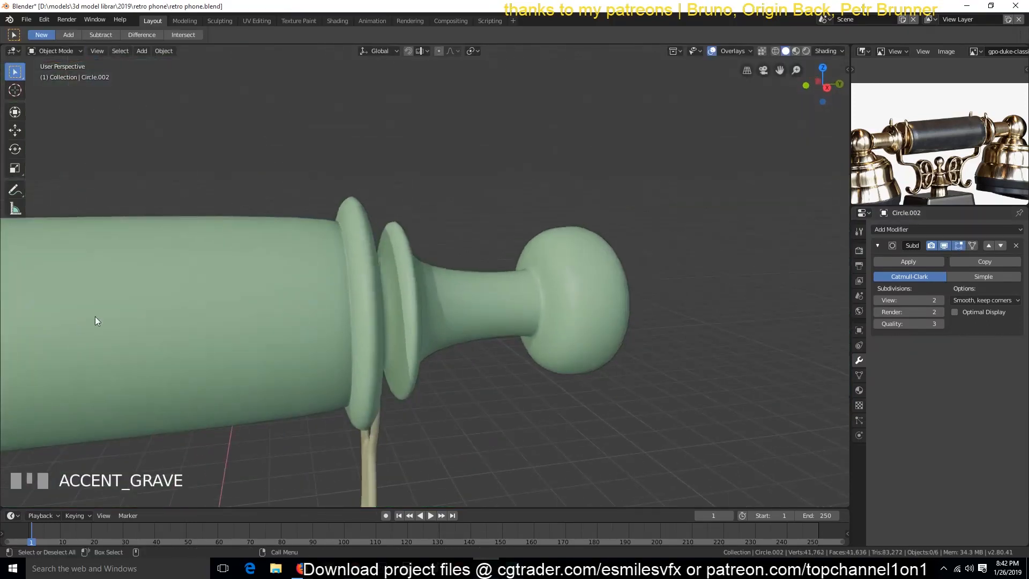
# - Add another loop cut around the handle's body and slide it toward the rim to sharpen the handle's end
pyautogui.press('Tab')
pyautogui.hotkey('ctrl', 'r')
pyautogui.click(140, 276)
pyautogui.click(628, 188)
pyautogui.press('`')
pyautogui.moveTo(628, 189); pyautogui.dragTo(449, 263, button='middle')
pyautogui.scroll(-3, 449, 262)
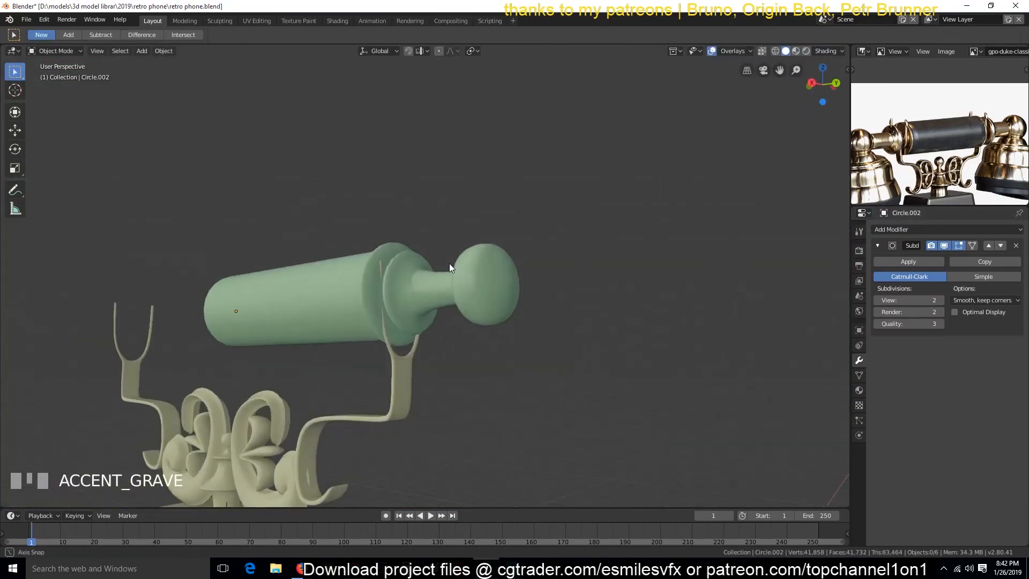
# - Select the edge loop on the rim's front face and scale it slightly
pyautogui.scroll(5, 449, 262)
pyautogui.press('`')
pyautogui.moveTo(381, 292); pyautogui.dragTo(408, 322, button='middle')
pyautogui.keyDown('alt'); pyautogui.click(335, 237); pyautogui.keyUp('alt')
pyautogui.press('s')
pyautogui.click(426, 141)
pyautogui.press('Tab')
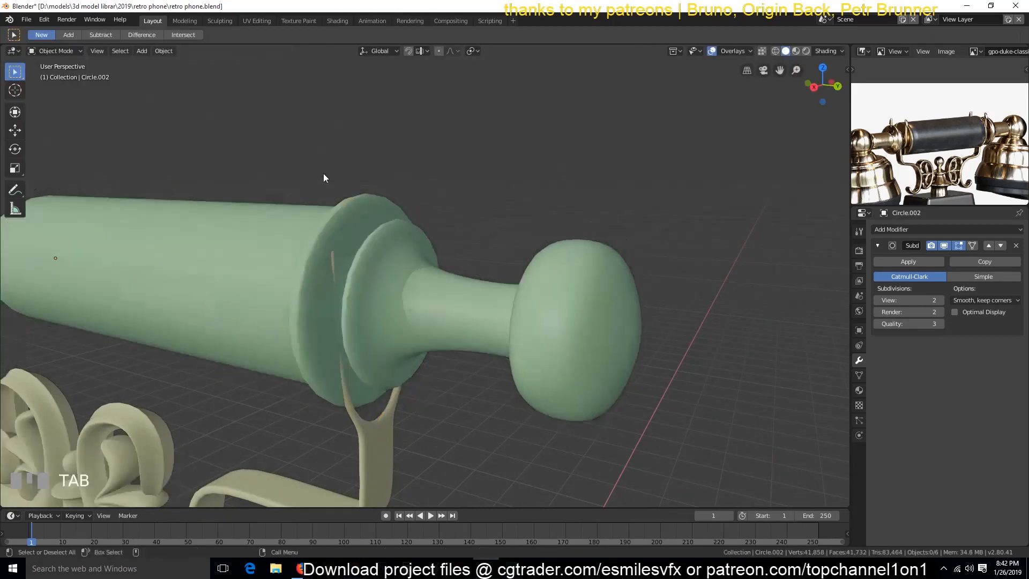
# - Refine the rim's rounded profile by slightly scaling its front outer loop
pyautogui.press('`')
pyautogui.moveTo(324, 173); pyautogui.dragTo(365, 207, button='middle')
pyautogui.press('Tab')
pyautogui.press('s')
pyautogui.click(400, 174)
pyautogui.keyDown('alt'); pyautogui.click(386, 139); pyautogui.keyUp('alt')
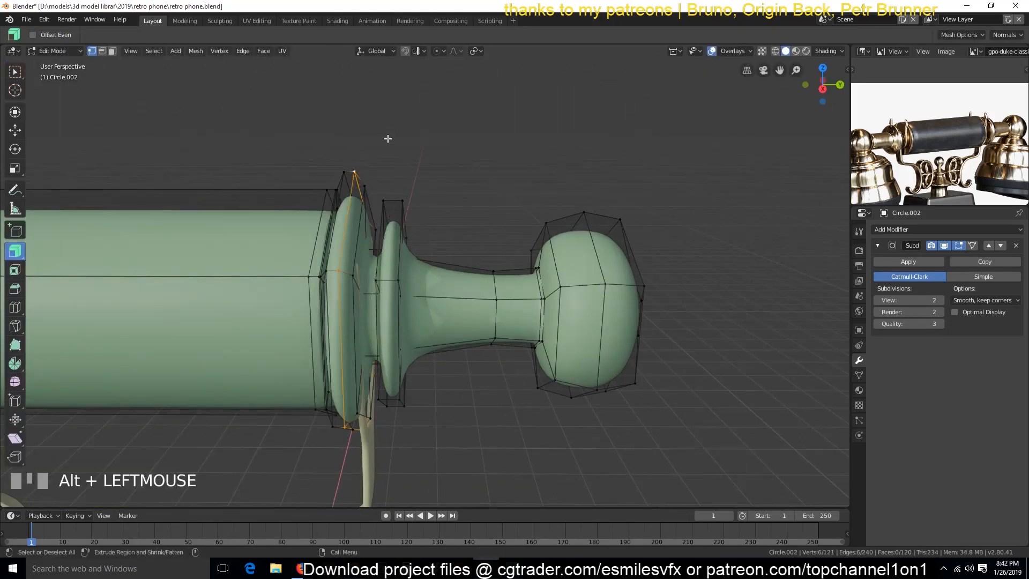
# - Return to Object Mode in the right side view, save the file and select the handle
pyautogui.press('Tab')
pyautogui.press('KP_3')
pyautogui.scroll(2, 371, 214)
pyautogui.hotkey('ctrl', 's')
pyautogui.click(385, 352)
pyautogui.scroll(-3, 429, 333)
pyautogui.scroll(3, 456, 310)
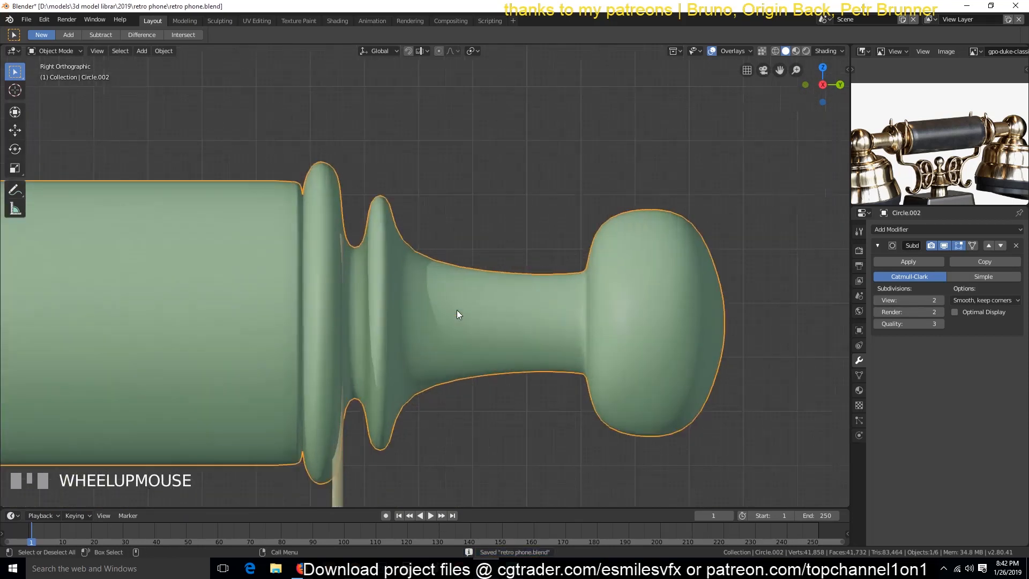
# - Select the handle's raised rim and flange vertices and move them slightly along Y toward the handle's body
pyautogui.press('Tab')
pyautogui.press('a')
pyautogui.press('z')
pyautogui.hotkey('alt', 'a')
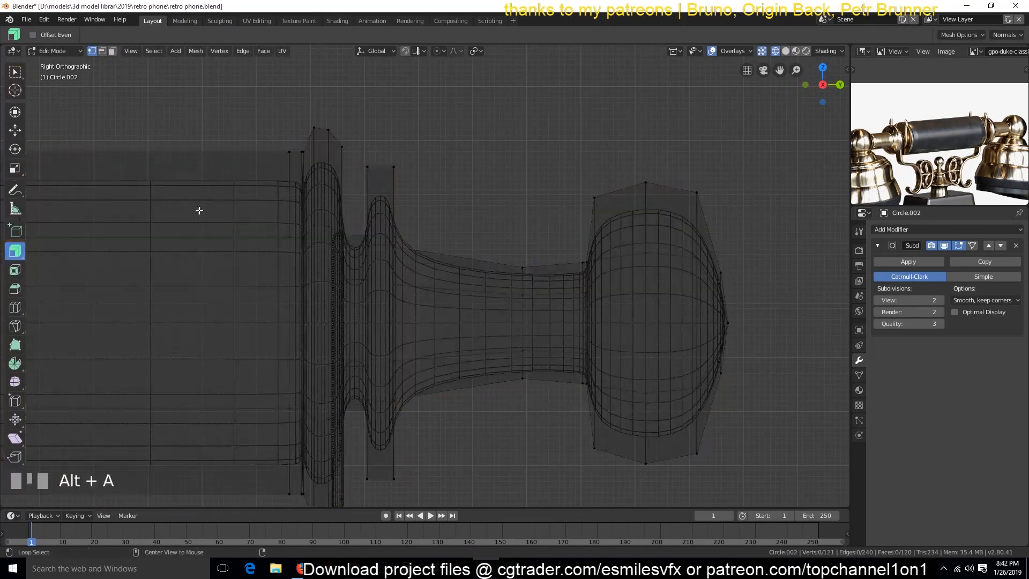
pyautogui.scroll(-3, 213, 183)
pyautogui.press('b')
pyautogui.moveTo(243, 115); pyautogui.dragTo(452, 417)
pyautogui.scroll(3, 483, 413)
pyautogui.scroll(-2, 523, 357)
pyautogui.press('g')
pyautogui.press('y')
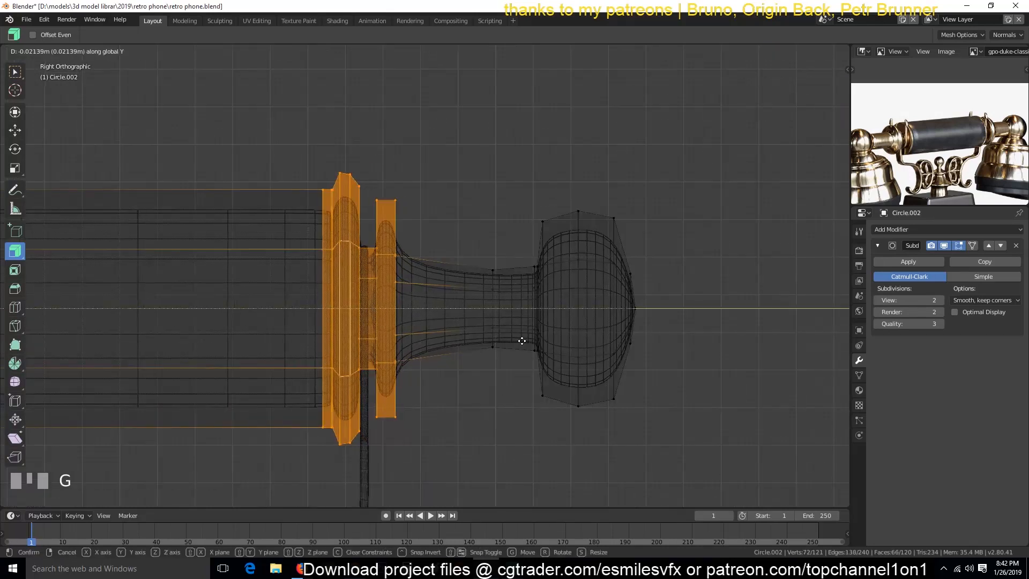
pyautogui.click(517, 343)
# - Add a loop cut around the handle's neck, slide it toward the flange and scale it to refine the taper
pyautogui.press('Tab')
pyautogui.hotkey('shift', 'z')
pyautogui.press('Tab')
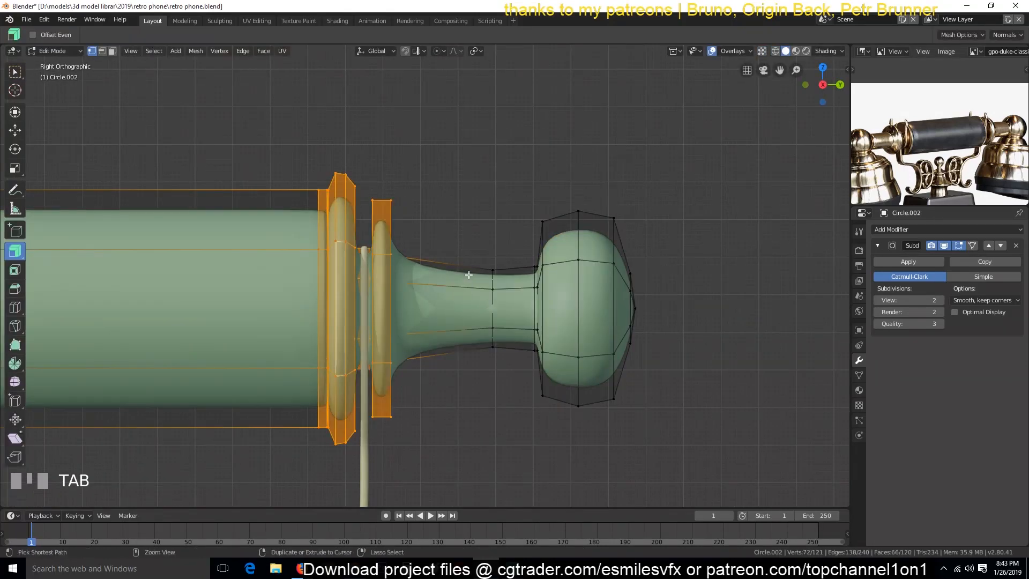
pyautogui.hotkey('ctrl', 'r')
pyautogui.click(466, 274)
pyautogui.click(446, 272)
pyautogui.press('s')
pyautogui.click(451, 274)
pyautogui.press('Tab')
pyautogui.scroll(-7, 483, 340)
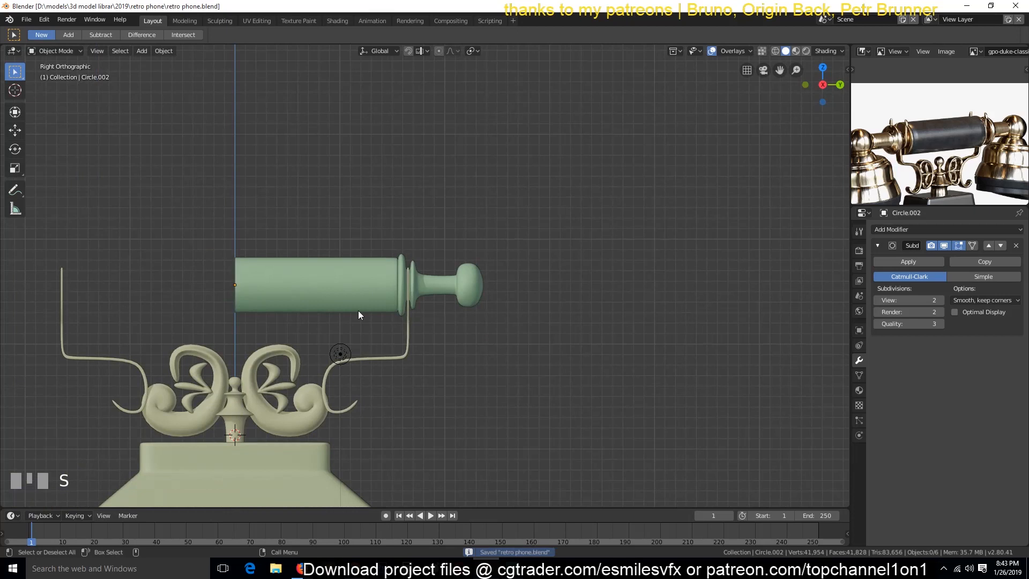
# - Add a Mirror modifier to the handle above the Subdivision modifier, mirroring on the Z axis
pyautogui.press('Tab')
pyautogui.press('Tab')
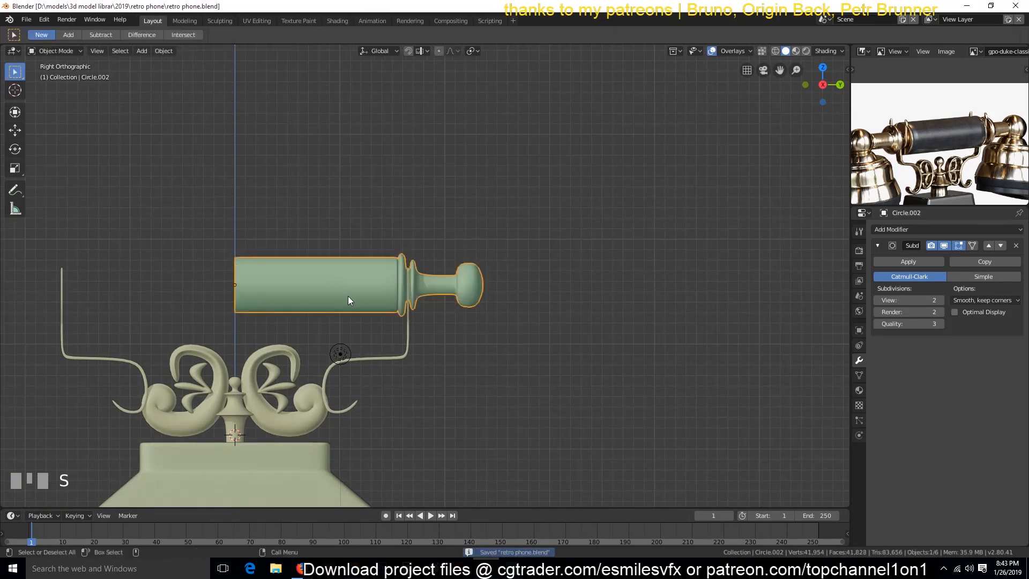
pyautogui.click(932, 230)
pyautogui.click(824, 327)
pyautogui.click(1000, 245)
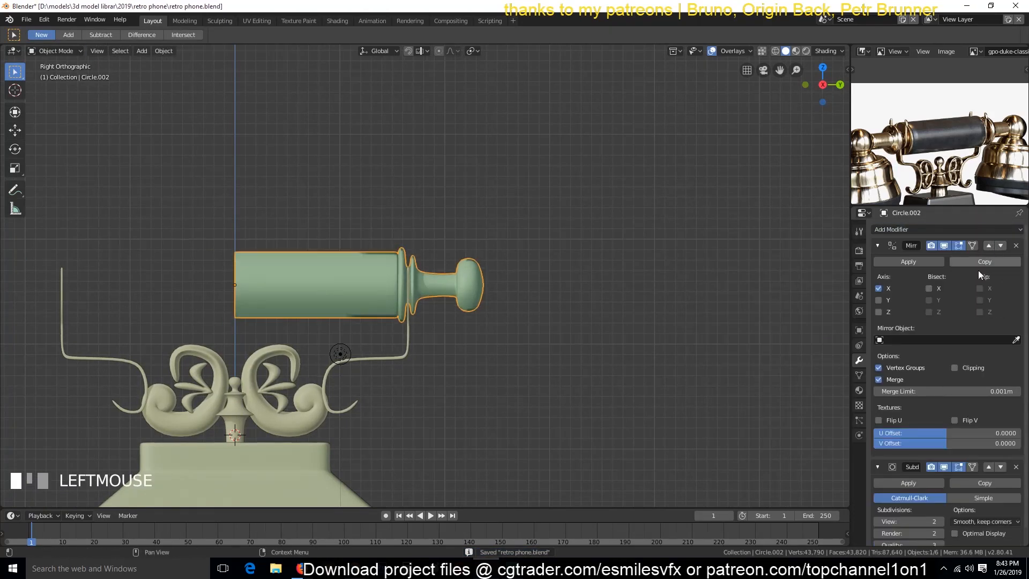
pyautogui.click(878, 312)
# - Apply the handle's rotation and scale, switch its mirroring to the Y axis only and save the file
pyautogui.hotkey('ctrl', 'a')
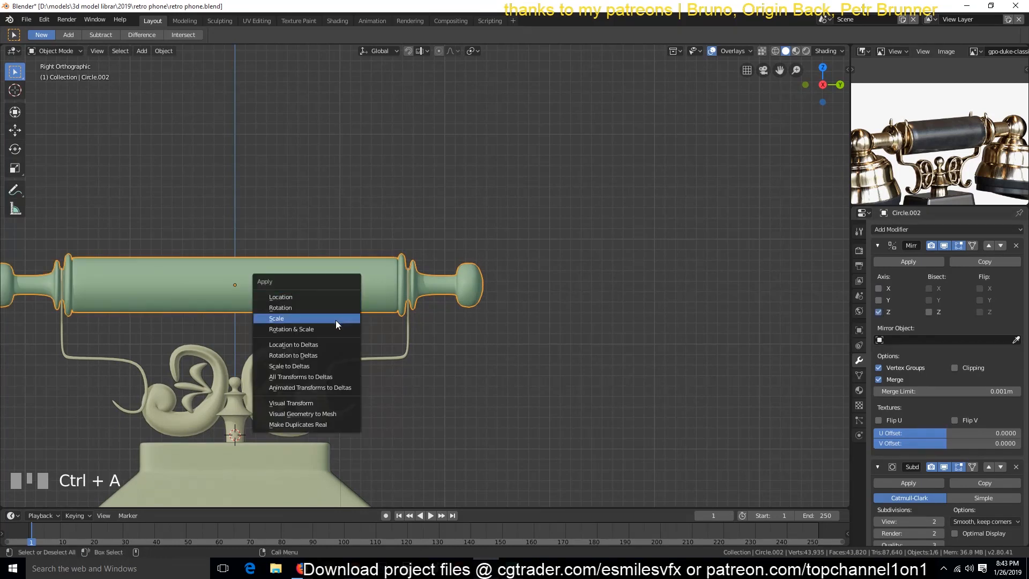
pyautogui.click(336, 320)
pyautogui.click(879, 312)
pyautogui.click(878, 300)
pyautogui.click(221, 265)
pyautogui.scroll(-2, 216, 275)
pyautogui.hotkey('ctrl', 's')
pyautogui.press('`')
pyautogui.moveTo(217, 275); pyautogui.dragTo(407, 318, button='middle')
pyautogui.scroll(-4, 540, 320)
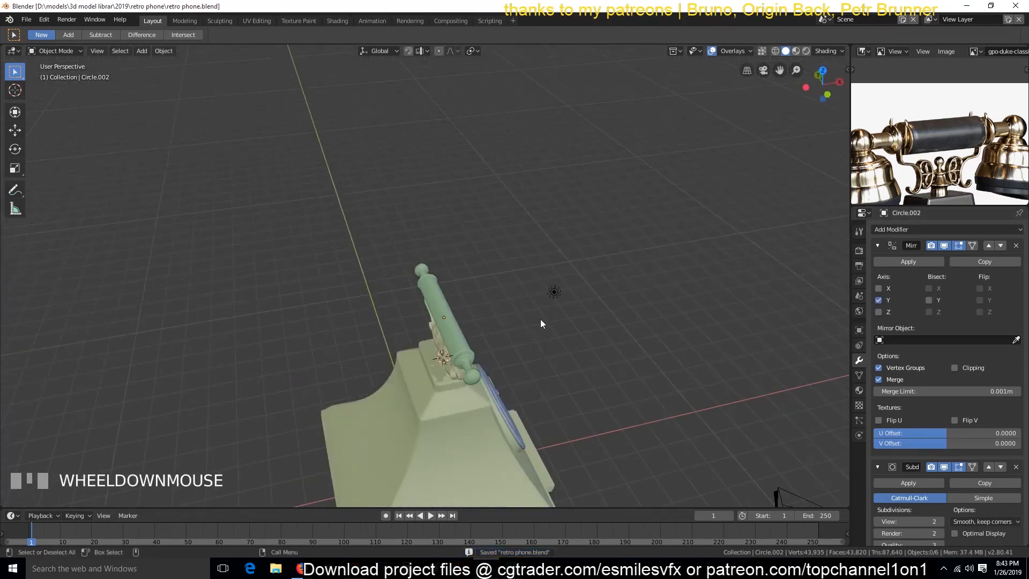
# - Edit the handle and its cradle support together, moving their end vertices inward along Y to shorten the handset
pyautogui.press('KP_3')
pyautogui.scroll(6, 478, 349)
pyautogui.click(381, 349)
pyautogui.keyDown('shift'); pyautogui.click(397, 284); pyautogui.keyUp('shift')
pyautogui.press('Tab')
pyautogui.hotkey('shift', 'z')
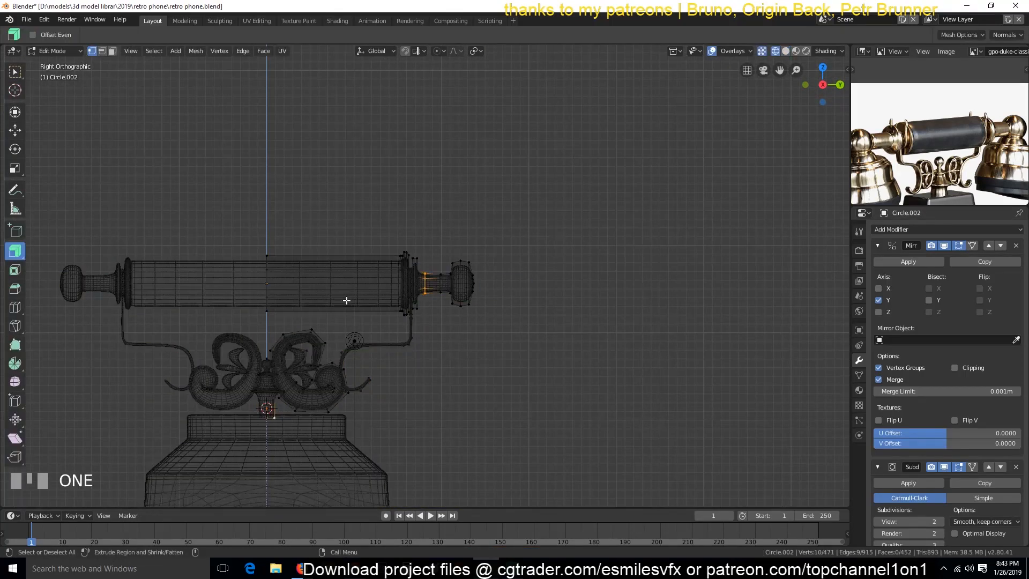
pyautogui.scroll(1, 367, 229)
pyautogui.press('b')
pyautogui.moveTo(367, 230); pyautogui.dragTo(565, 395)
pyautogui.moveTo(464, 296); pyautogui.dragTo(434, 303)
pyautogui.press('Tab')
pyautogui.hotkey('alt', 'a')
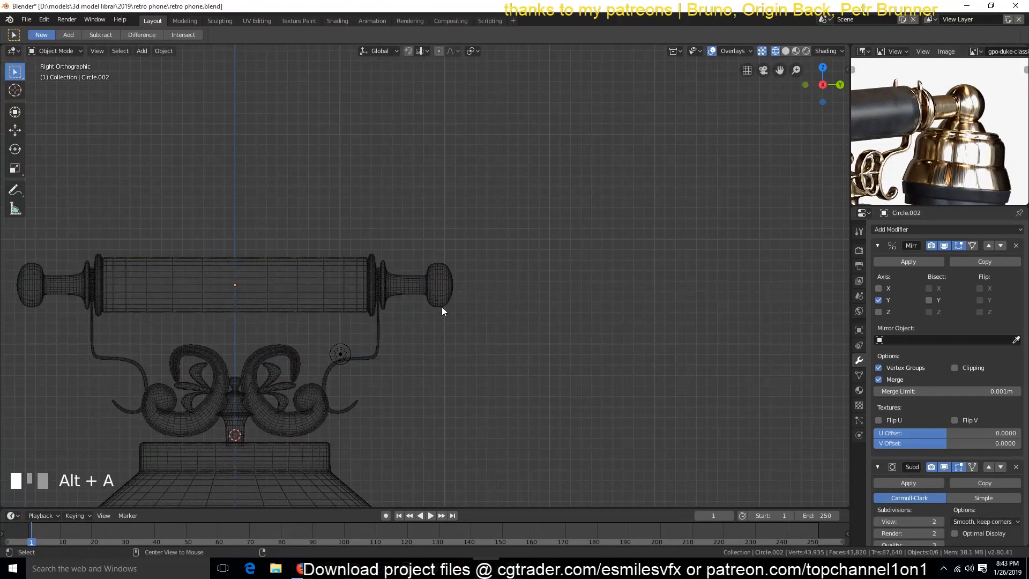
# - Restore solid shading, save the file and examine the handle and cradle in perspective and side views
pyautogui.hotkey('shift', 'z')
pyautogui.hotkey('ctrl', 's')
pyautogui.scroll(-2, 590, 462)
pyautogui.moveTo(590, 462); pyautogui.dragTo(746, 368, button='middle')
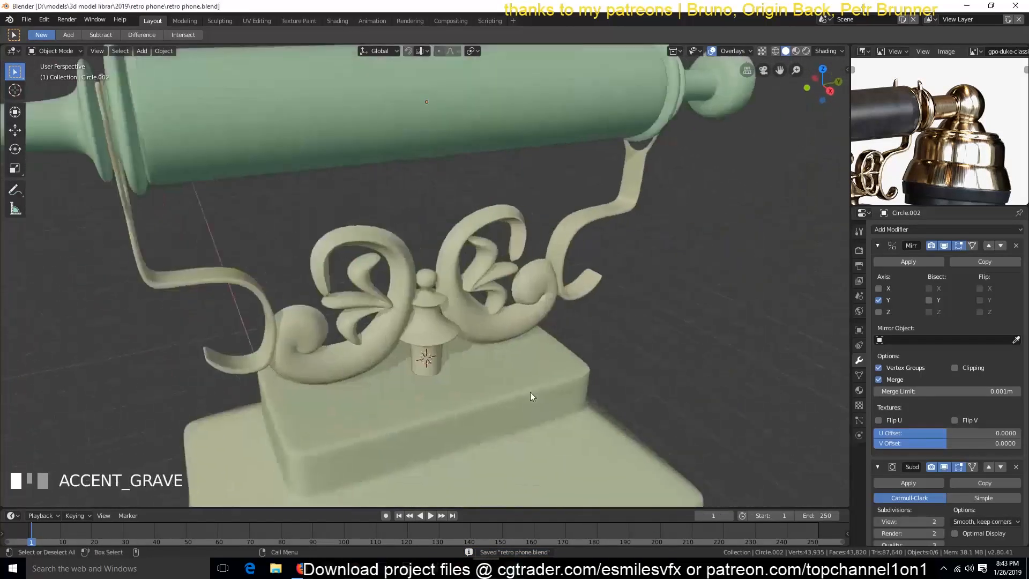
pyautogui.press('KP_1')
pyautogui.press('KP_3')
pyautogui.scroll(-2, 958, 152)
pyautogui.press('`')
pyautogui.scroll(3, 957, 152)
pyautogui.scroll(4, 565, 294)
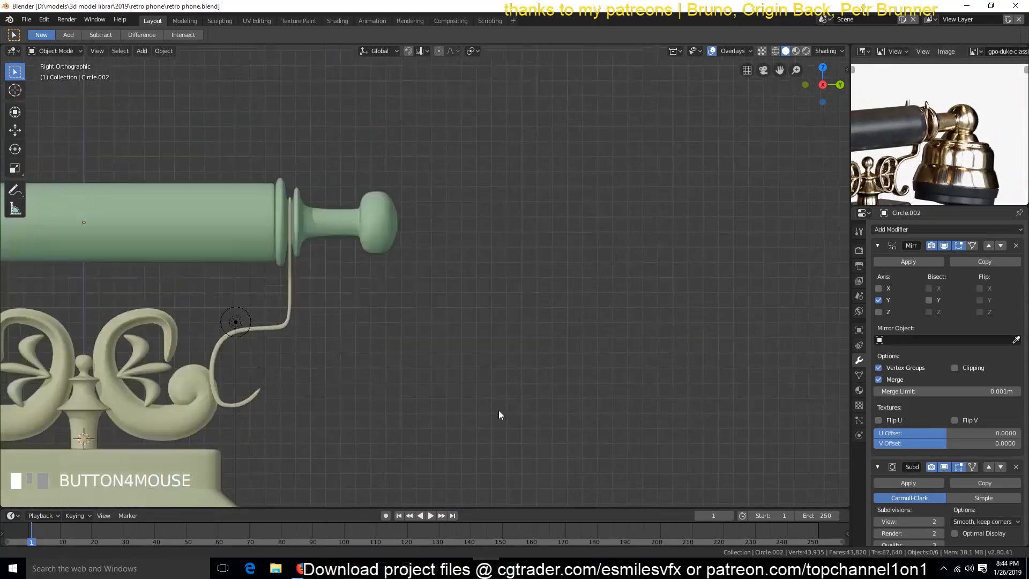
# - Reshape the handle's end knob into a ball by moving its outer vertex loops outward along Y, and save the file
pyautogui.scroll(3, 384, 386)
pyautogui.press('Tab')
pyautogui.hotkey('alt', 'a')
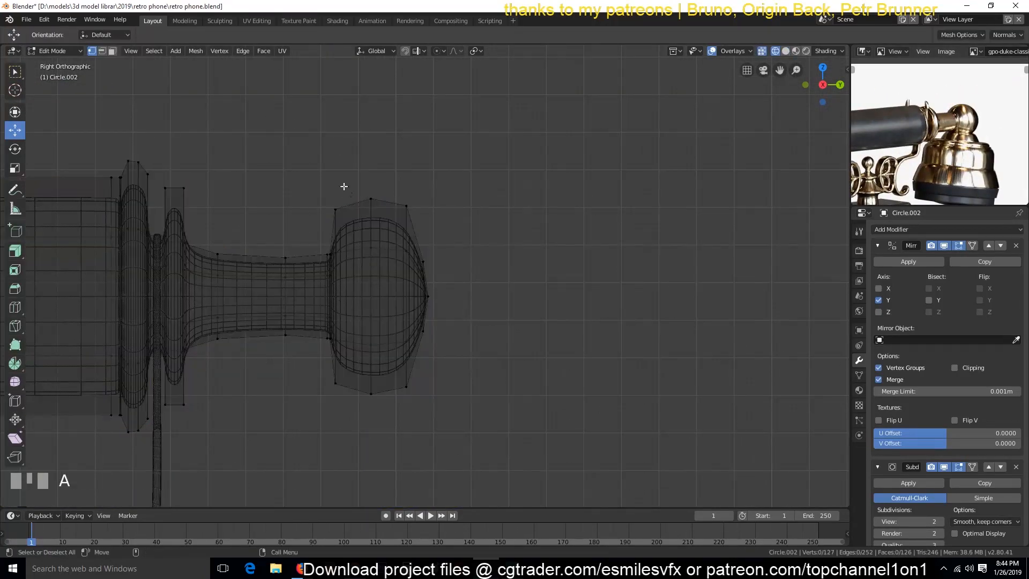
pyautogui.moveTo(408, 284); pyautogui.dragTo(583, 448)
pyautogui.moveTo(429, 299); pyautogui.dragTo(457, 298)
pyautogui.hotkey('alt', 'a')
pyautogui.moveTo(421, 158); pyautogui.dragTo(540, 433)
pyautogui.moveTo(492, 292); pyautogui.dragTo(518, 295)
pyautogui.hotkey('alt', 'a')
pyautogui.press('Tab')
pyautogui.hotkey('ctrl', 's')
pyautogui.hotkey('alt', 'a')
pyautogui.hotkey('shift', 'z')
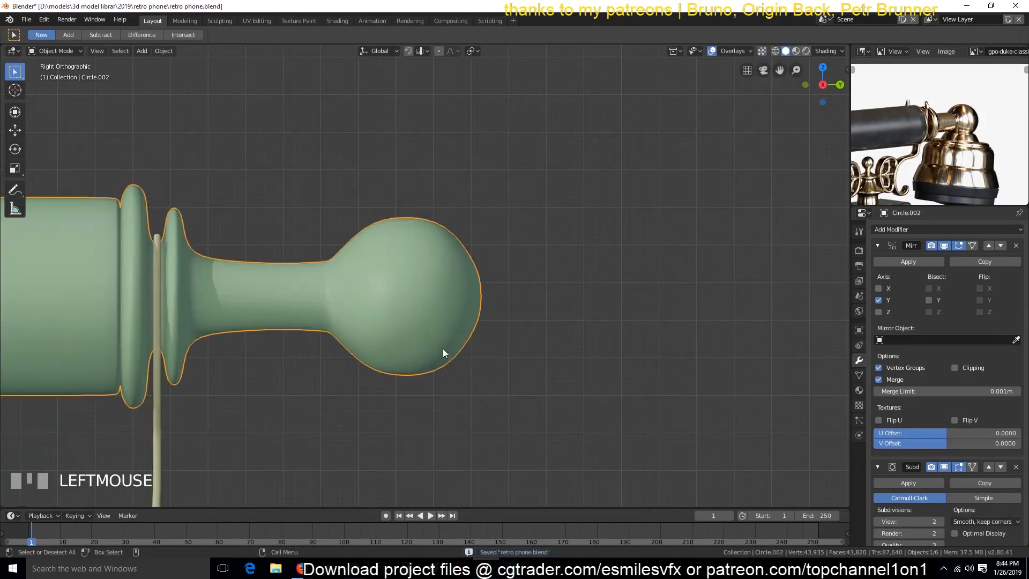
# - In top view, snap the 3D cursor to the vertex at the centre of the ball knob's top
pyautogui.press('Tab')
pyautogui.hotkey('alt', 'a')
pyautogui.press('KP_7')
pyautogui.scroll(-5, 438, 363)
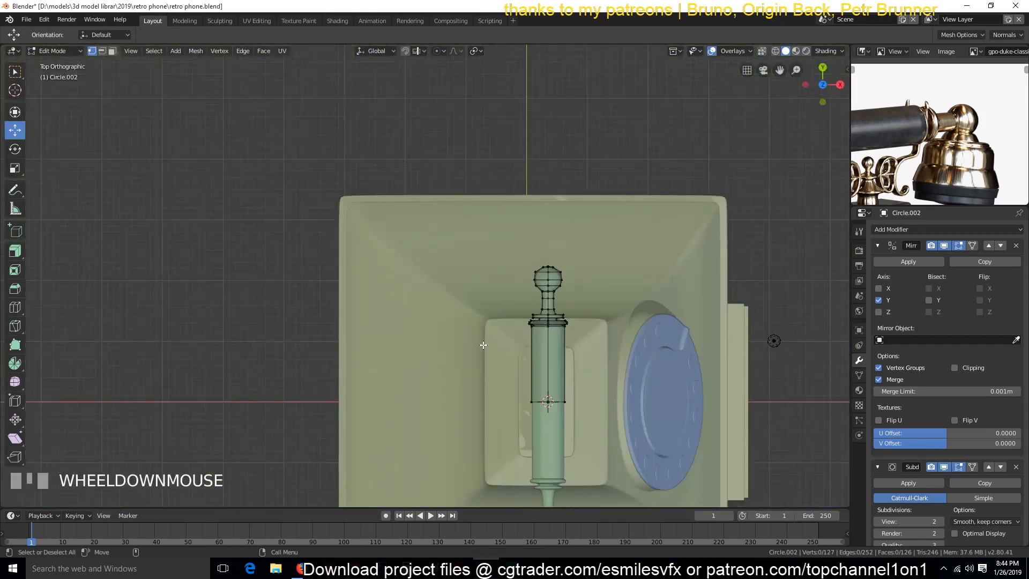
pyautogui.press('Tab')
pyautogui.hotkey('shift', 'z')
pyautogui.scroll(3, 664, 328)
pyautogui.press('Tab')
pyautogui.click(639, 287)
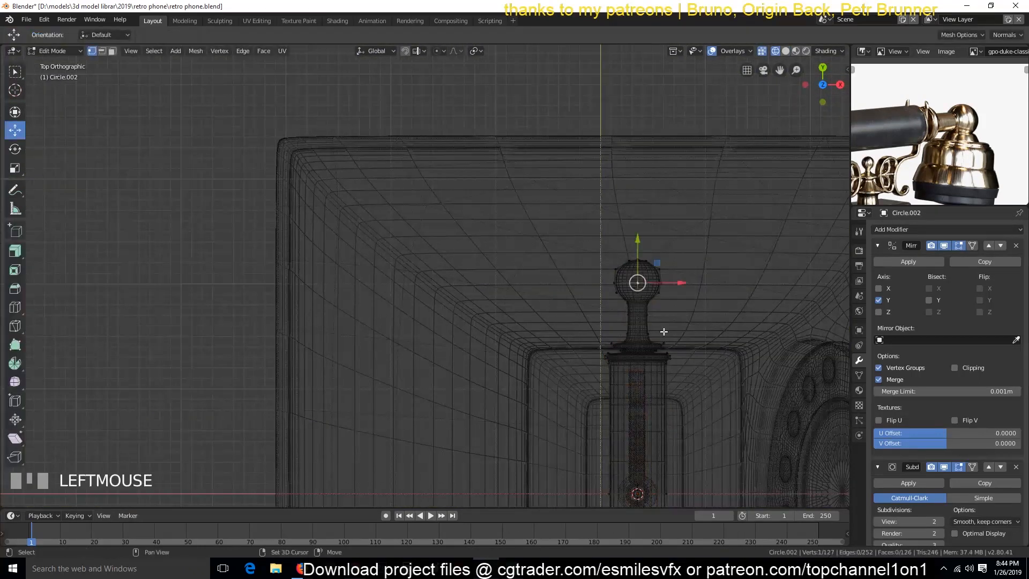
pyautogui.click(670, 380)
pyautogui.press('Tab')
pyautogui.hotkey('shift', 'a')
pyautogui.moveTo(677, 361)
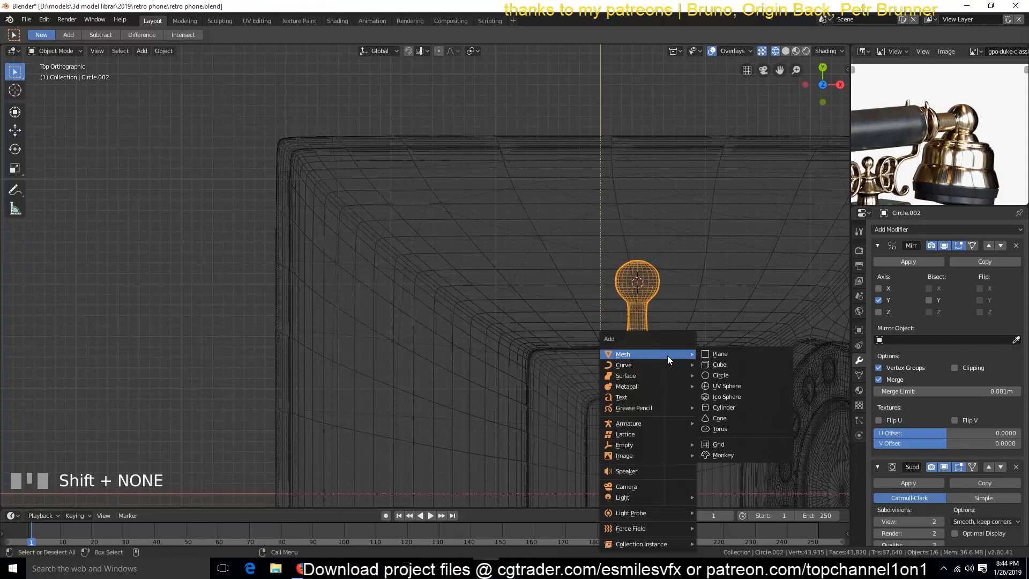
pyautogui.click(735, 378)
pyautogui.click(175, 381)
pyautogui.press('Tab')
pyautogui.press('Tab')
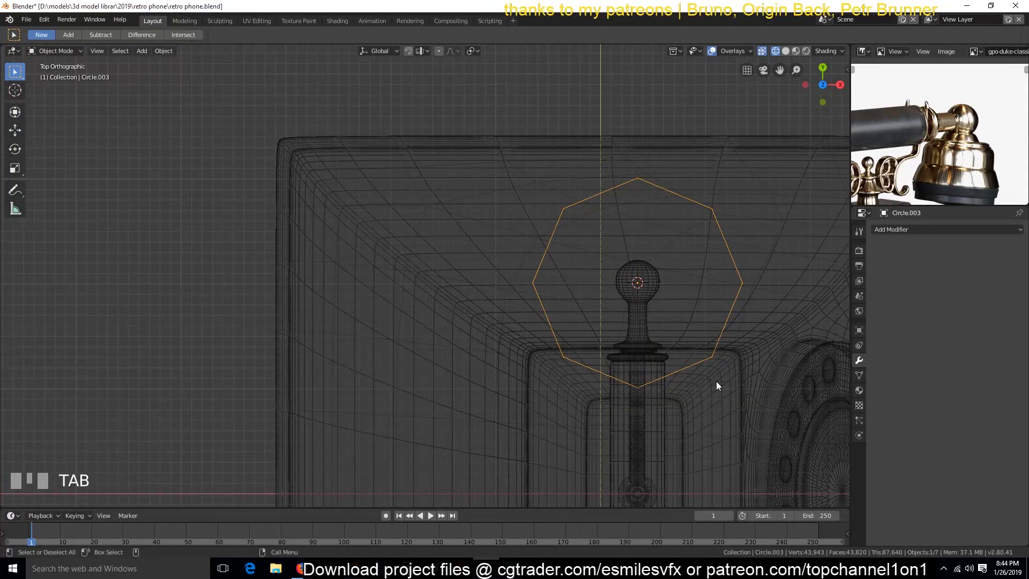
pyautogui.press('Delete')
# - Add a 10-vertex mesh circle at the 3D cursor and scale it down to about the ball knob's size
pyautogui.hotkey('shift', 'a')
pyautogui.moveTo(637, 369)
pyautogui.moveTo(622, 354)
pyautogui.click(673, 376)
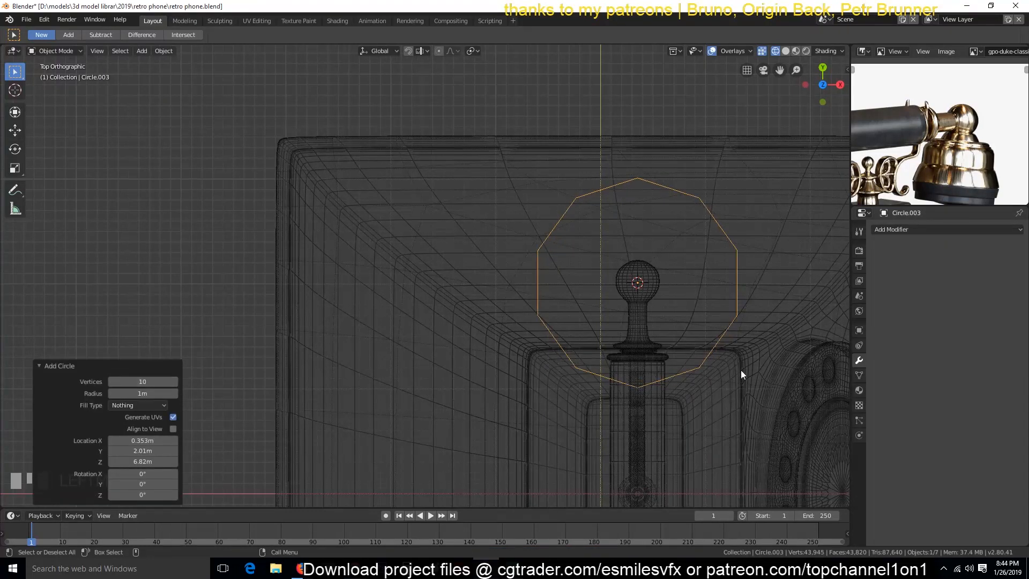
pyautogui.press('Tab')
pyautogui.press('s')
pyautogui.click(663, 305)
pyautogui.press('KP_Decimal')
pyautogui.press('s')
pyautogui.click(574, 325)
# - In the right side view, lower the circle along Z to the ball knob's underside and scale it by 1.114
pyautogui.press('KP_3')
pyautogui.scroll(-5, 575, 329)
pyautogui.press('g')
pyautogui.press('z')
pyautogui.click(504, 452)
pyautogui.press('s')
pyautogui.click(512, 448)
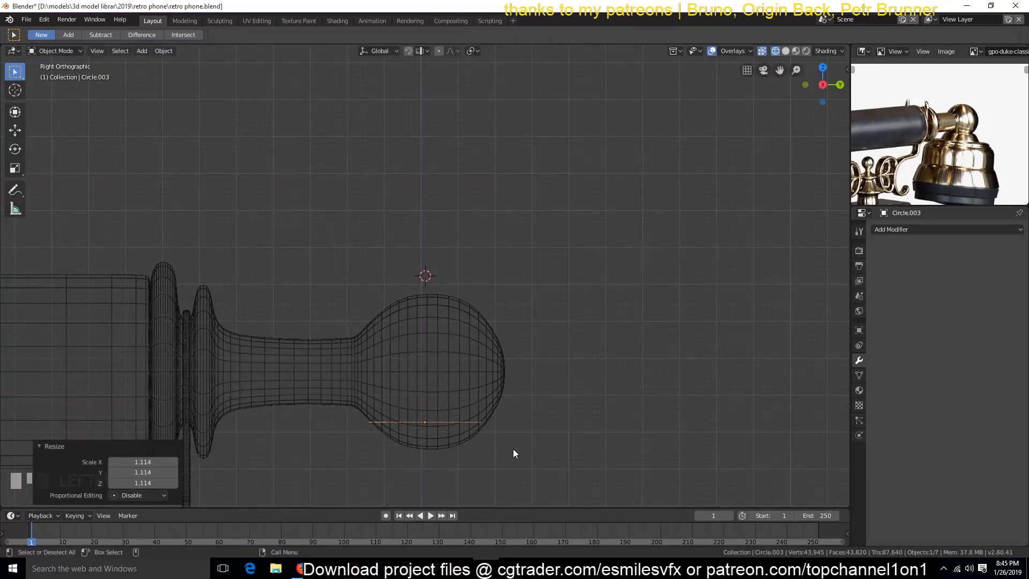
# - Extrude the circle downward along Z below the ball and flare the new edge by a scale of 1.326
pyautogui.press('Tab')
pyautogui.press('e')
pyautogui.press('z')
pyautogui.click(488, 444)
pyautogui.press('s')
pyautogui.click(515, 448)
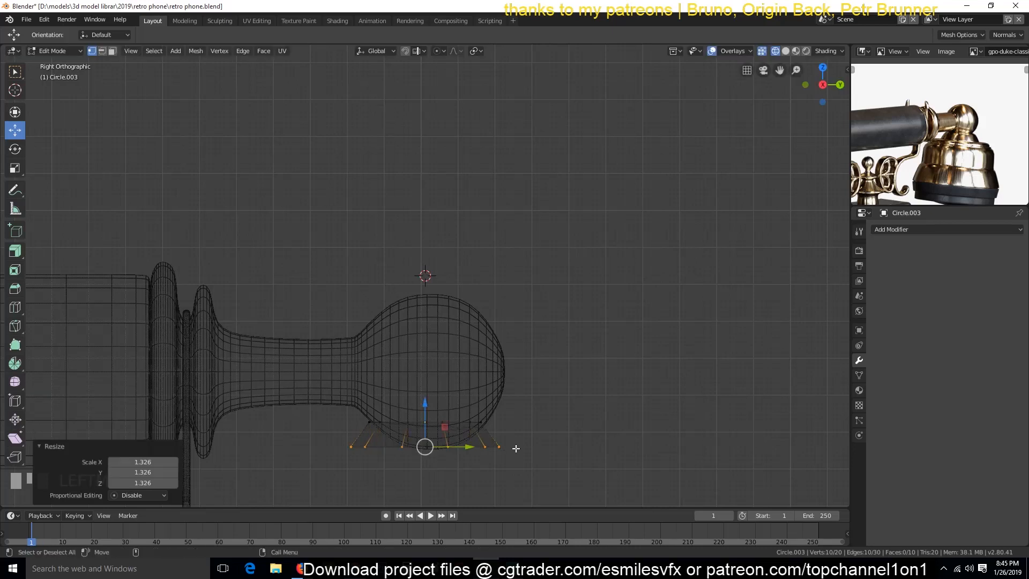
# - Extend the flared edge outward into a flat collar with a slightly raised, wider outer step
pyautogui.press('s')
pyautogui.click(567, 459)
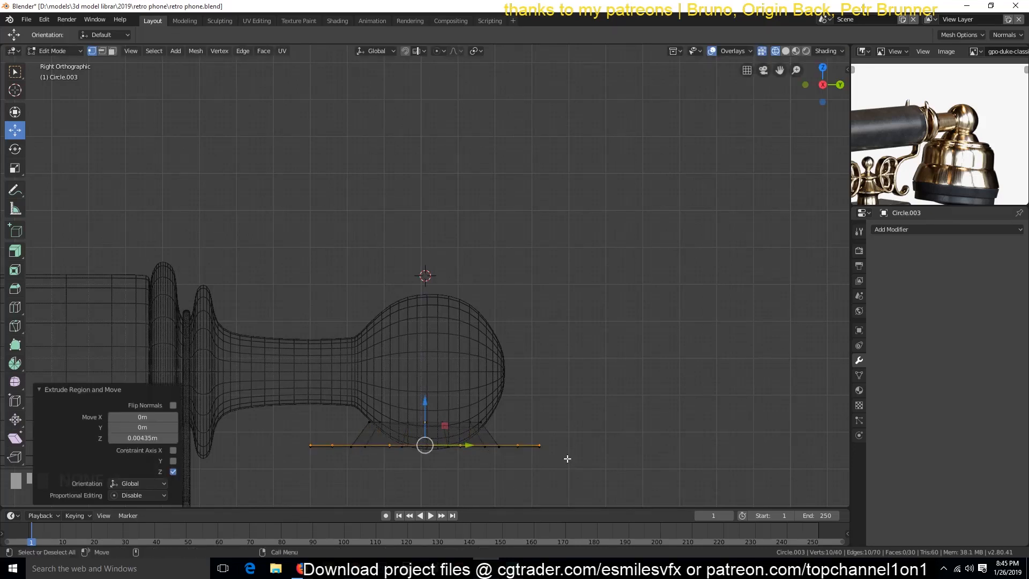
pyautogui.moveTo(430, 406); pyautogui.dragTo(429, 405)
pyautogui.rightClick(516, 414)
pyautogui.press('s')
pyautogui.click(553, 437)
# - Extrude the collar's outer edge down along Z and extrude a wider ledge from it, scaled by 1.134
pyautogui.press('e')
pyautogui.press('z')
pyautogui.click(555, 455)
pyautogui.press('e')
pyautogui.rightClick(587, 460)
pyautogui.press('s')
pyautogui.click(608, 466)
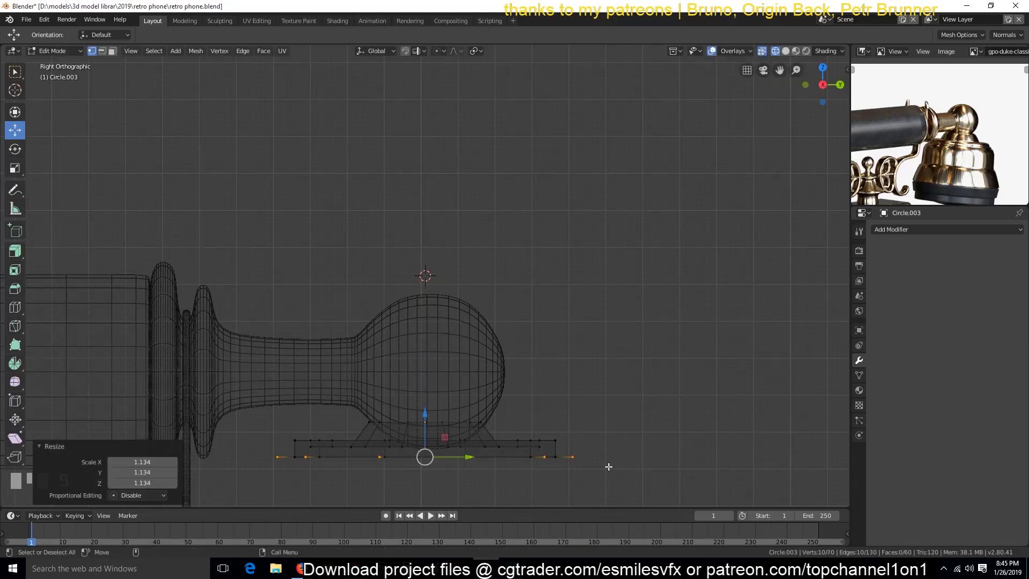
# - Extrude the ledge's outer edge straight down into a tall vertical wall and widen its base outward
pyautogui.click(609, 59)
pyautogui.scroll(-2, 572, 160)
pyautogui.keyDown('shift'); pyautogui.moveTo(552, 277); pyautogui.dragTo(552, 149, button='middle'); pyautogui.keyUp('shift')
pyautogui.scroll(1, 551, 149)
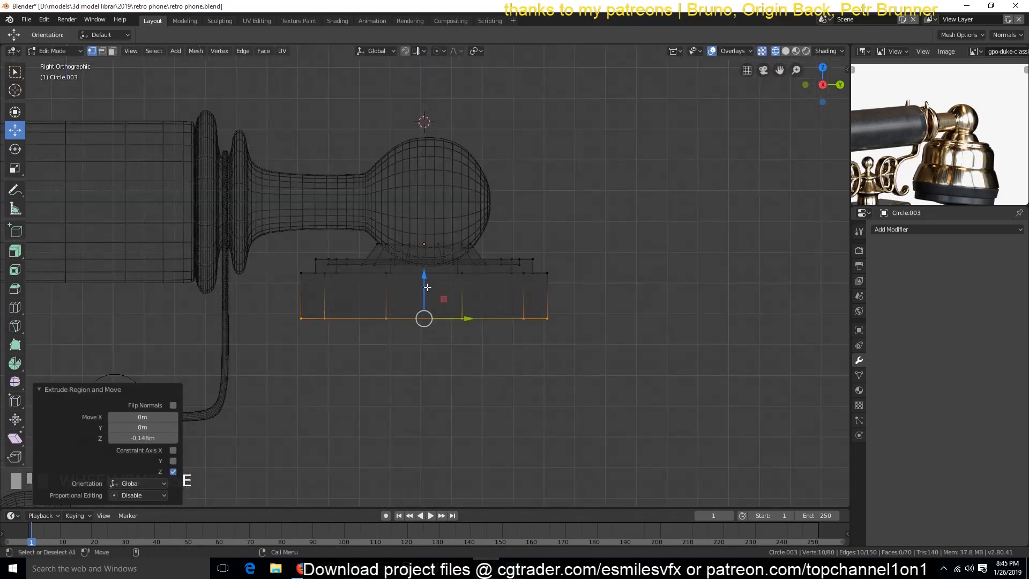
pyautogui.moveTo(426, 292); pyautogui.dragTo(426, 312)
pyautogui.press('g')
pyautogui.press('s')
pyautogui.click(575, 332)
# - Extrude two more tiers down along Z below the wall, scaling each one wider to flare the earpiece
pyautogui.click(576, 363)
pyautogui.press('s')
pyautogui.click(585, 377)
pyautogui.press('e')
pyautogui.press('z')
pyautogui.click(589, 404)
pyautogui.press('s')
pyautogui.click(606, 418)
# - Extrude another slightly wider tier downward and a straight band 0.0905 m deep along Z beneath it
pyautogui.press('e')
pyautogui.press('z')
pyautogui.press('s')
pyautogui.click(595, 447)
pyautogui.press('e')
pyautogui.press('z')
pyautogui.click(596, 473)
pyautogui.keyDown('shift'); pyautogui.moveTo(596, 462); pyautogui.dragTo(586, 313, button='middle'); pyautogui.keyUp('shift')
pyautogui.scroll(2, 642, 361)
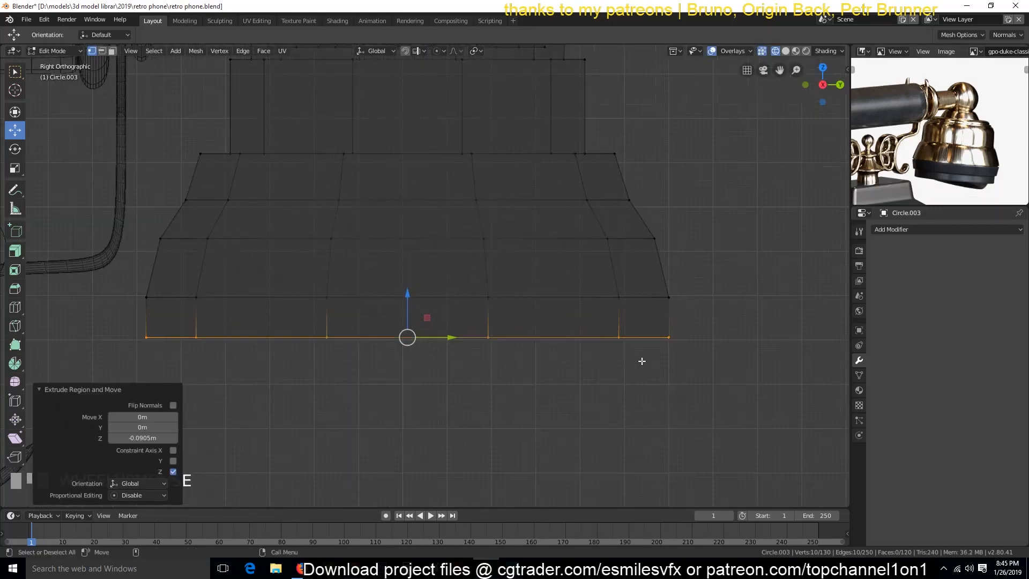
# - Extrude the earpiece's bottom edge inward at 0.965 scale and extrude a short groove down along Z beneath it
pyautogui.rightClick(642, 361)
pyautogui.press('s')
pyautogui.click(666, 351)
pyautogui.press('e')
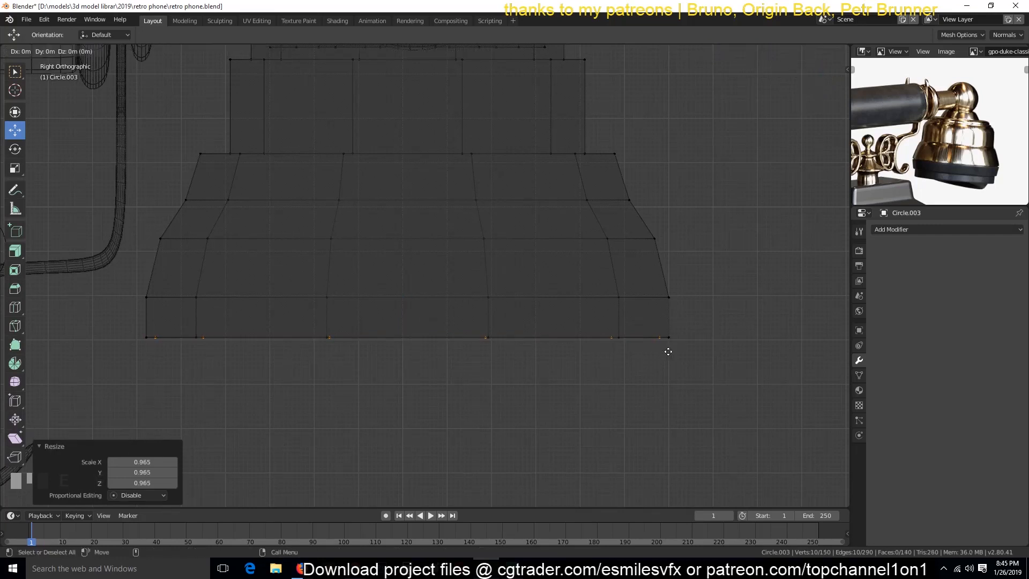
pyautogui.press('z')
pyautogui.click(669, 357)
# - Extrude the groove's edge outward past the wall above and extrude a new band downward from it
pyautogui.press('e')
pyautogui.rightClick(668, 357)
pyautogui.press('s')
pyautogui.click(685, 359)
pyautogui.click(686, 387)
pyautogui.press('s')
pyautogui.click(701, 381)
# - Lower and narrow the new band's bottom edge, add an edge loop at mid-height and scale that loop outward
pyautogui.moveTo(408, 333); pyautogui.dragTo(408, 365)
pyautogui.press('s')
pyautogui.click(645, 376)
pyautogui.hotkey('ctrl', 't')
pyautogui.hotkey('ctrl', 'r')
pyautogui.click(669, 365)
pyautogui.rightClick(670, 368)
pyautogui.press('s')
pyautogui.click(644, 404)
# - Extrude the band's bottom edge slightly inward and extrude a second short groove down beneath it
pyautogui.keyDown('alt'); pyautogui.click(637, 403); pyautogui.keyUp('alt')
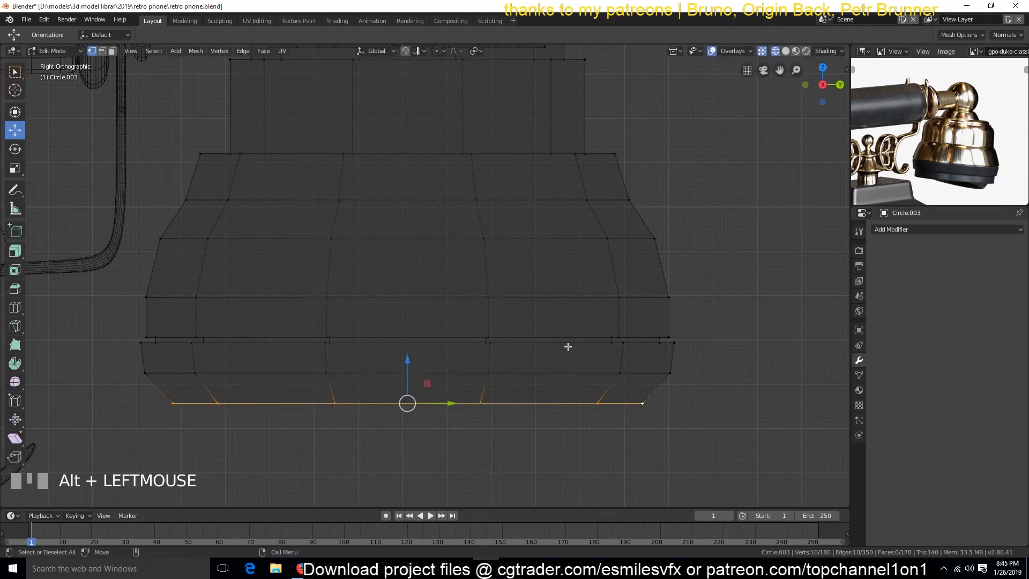
pyautogui.press('s')
pyautogui.click(665, 376)
pyautogui.press('e')
pyautogui.press('super')
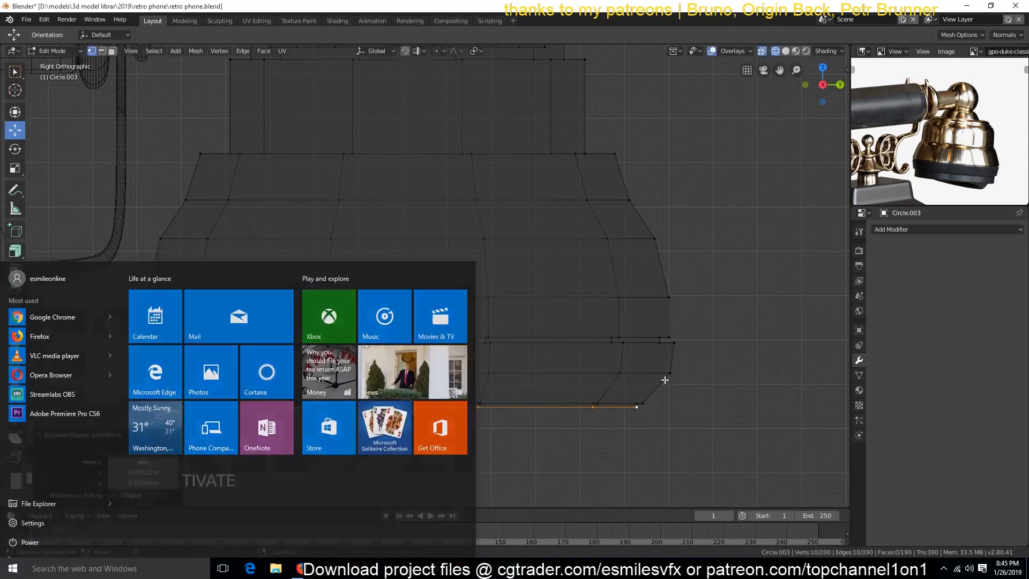
pyautogui.click(664, 379)
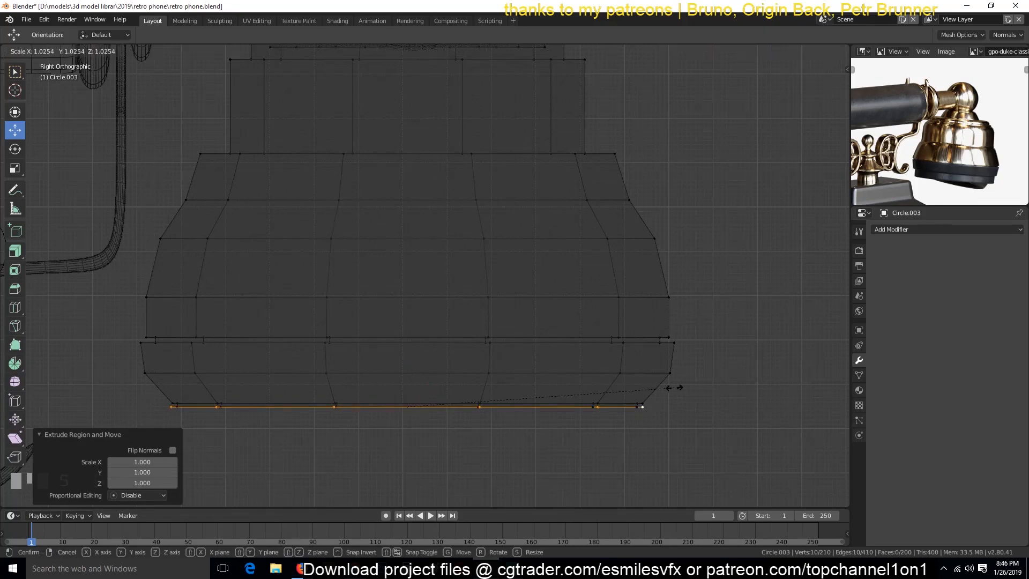
# - Extrude the groove's edge outward and down into a flared skirt at the earpiece's base
pyautogui.click(674, 420)
pyautogui.press('s')
pyautogui.click(708, 413)
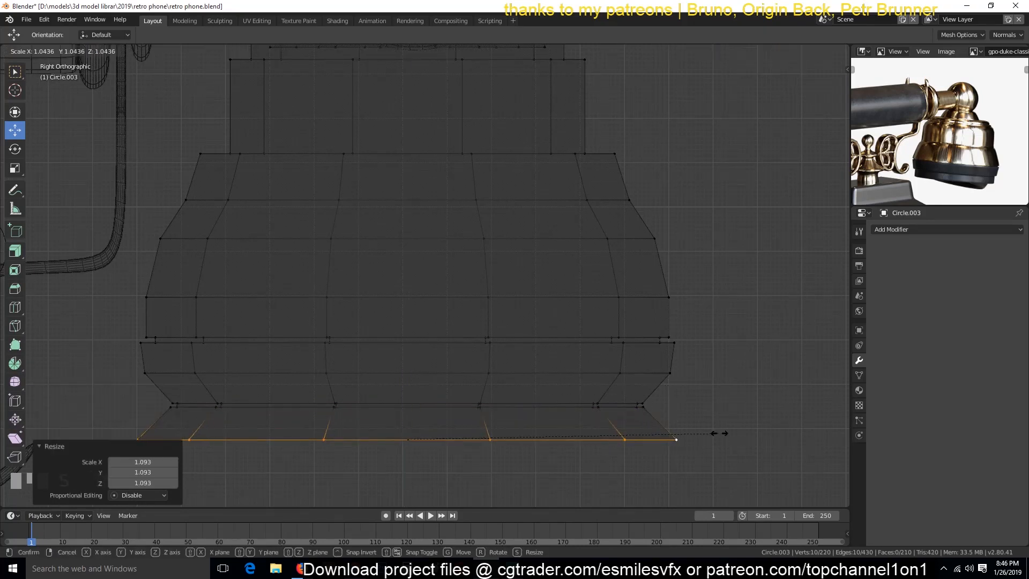
pyautogui.click(673, 382)
# - Add a level 2 subdivision surface and smooth shading to the earpiece, and save the file
pyautogui.press('Tab')
pyautogui.press('`')
pyautogui.moveTo(678, 384)
pyautogui.mouseDown(button='middle')
pyautogui.moveTo(539, 373)
pyautogui.moveTo(441, 343)
pyautogui.moveTo(593, 263)
pyautogui.moveTo(574, 301)
pyautogui.moveTo(542, 301)
pyautogui.mouseUp(button='middle')
pyautogui.hotkey('ctrl', '2')
pyautogui.rightClick(441, 339)
pyautogui.click(441, 339)
pyautogui.scroll(4, 593, 263)
pyautogui.hotkey('ctrl', 's')
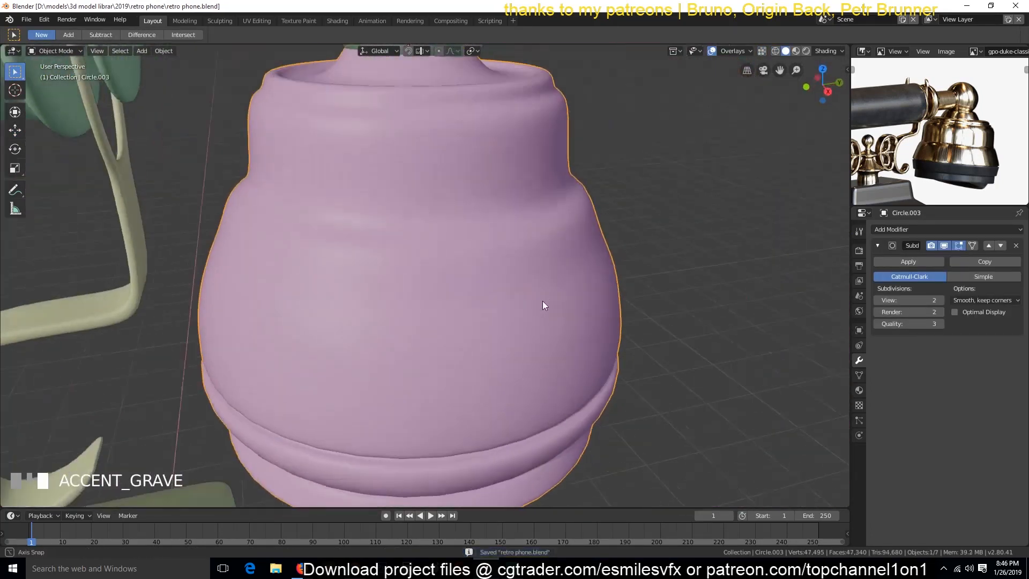
# - Add supporting edge loops just above and below the crease under the bell's shoulder
pyautogui.press('Tab')
pyautogui.hotkey('ctrl', 'r')
pyautogui.click(557, 308)
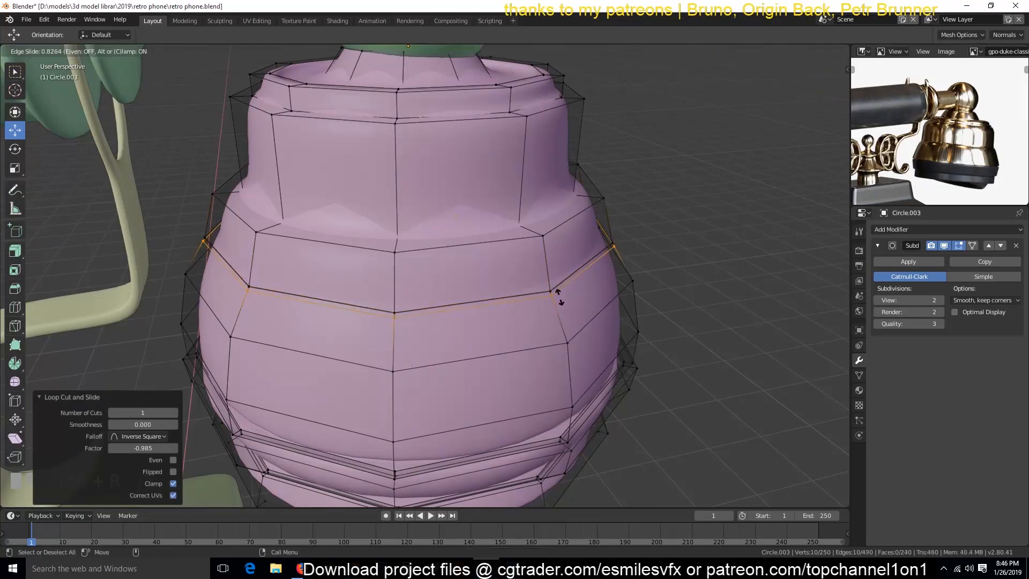
pyautogui.click(560, 297)
pyautogui.hotkey('ctrl', 'r')
pyautogui.click(562, 308)
pyautogui.click(568, 328)
pyautogui.press('`')
pyautogui.moveTo(568, 327); pyautogui.dragTo(519, 288, button='middle')
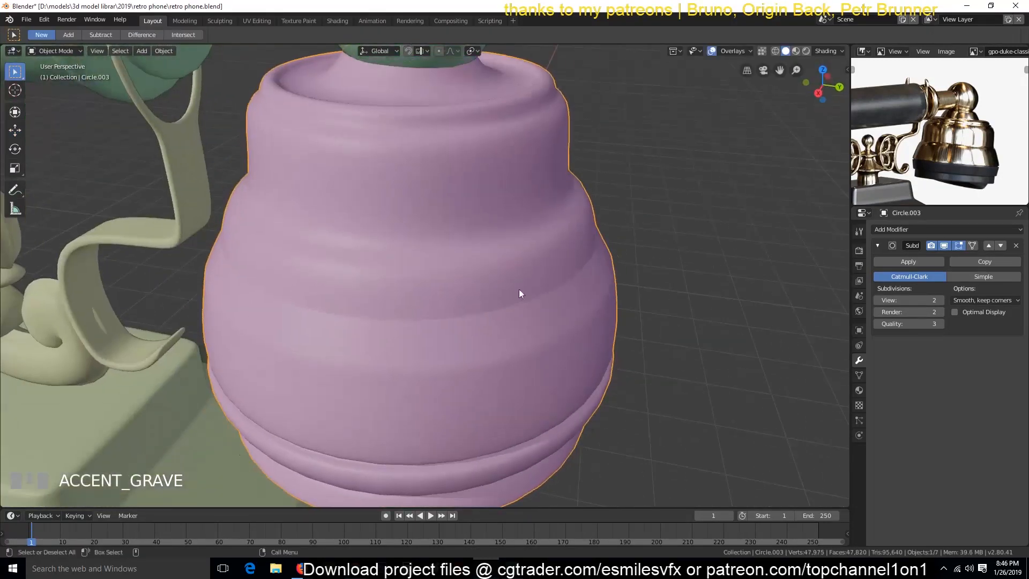
# - Add supporting edge loops on both sides of the corner where the vertical wall meets the bell's shoulder
pyautogui.press('`')
pyautogui.hotkey('ctrl', 'r')
pyautogui.click(533, 239)
pyautogui.click(521, 234)
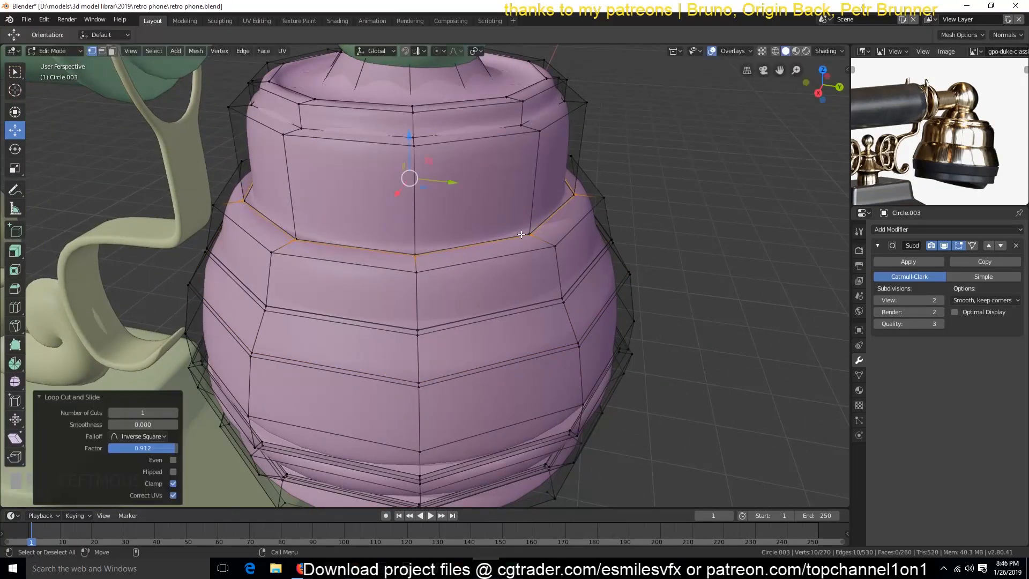
pyautogui.click(558, 261)
pyautogui.click(556, 248)
# - Add an edge loop around the collar beneath the ball knob and save the file
pyautogui.press('`')
pyautogui.scroll(-4, 555, 249)
pyautogui.moveTo(556, 248); pyautogui.dragTo(498, 234, button='middle')
pyautogui.scroll(2, 583, 353)
pyautogui.press('Tab')
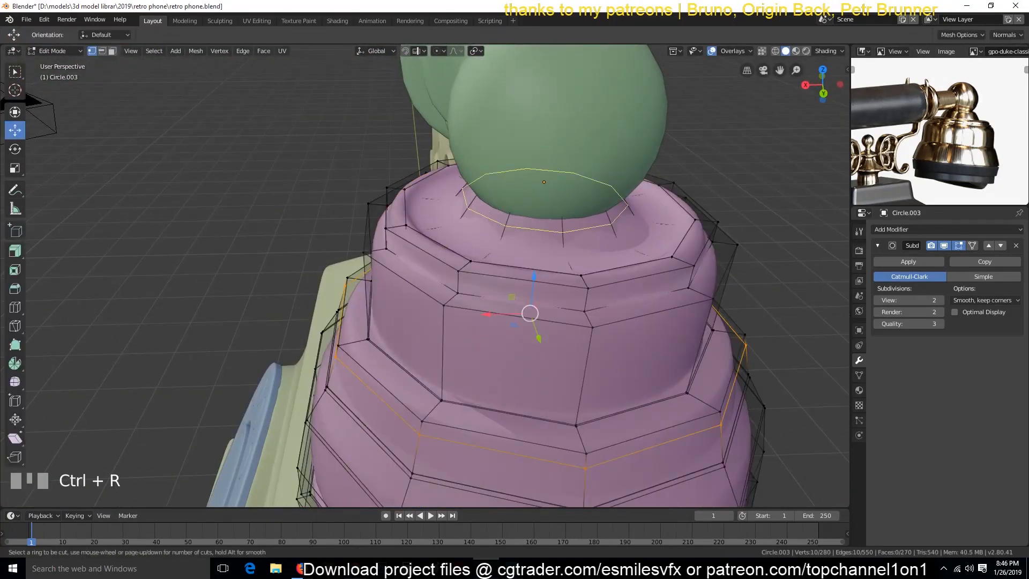
pyautogui.click(482, 210)
pyautogui.click(473, 224)
pyautogui.press('Tab')
pyautogui.press('`')
pyautogui.hotkey('ctrl', 's')
# - Open the earpiece mesh for editing at its underside and turn off the subdivision display in the viewport
pyautogui.scroll(-2, 548, 297)
pyautogui.press('KP_1')
pyautogui.scroll(3, 521, 360)
pyautogui.press('KP_3')
pyautogui.press('Tab')
pyautogui.press('`')
pyautogui.moveTo(524, 475); pyautogui.dragTo(488, 383, button='middle')
pyautogui.click(945, 245)
pyautogui.moveTo(528, 429); pyautogui.dragTo(487, 284, button='middle')
# - In a wireframe side view, extrude the skirt's bottom edge loop up inside the skirt and scale it inward
pyautogui.keyDown('alt'); pyautogui.click(518, 331); pyautogui.keyUp('alt')
pyautogui.press('KP_1')
pyautogui.press('KP_3')
pyautogui.hotkey('shift', 'z')
pyautogui.scroll(-2, 516, 250)
pyautogui.press('e')
pyautogui.rightClick(515, 251)
pyautogui.press('g')
pyautogui.press('z')
pyautogui.click(432, 211)
pyautogui.press('s')
pyautogui.click(648, 238)
pyautogui.click(662, 238)
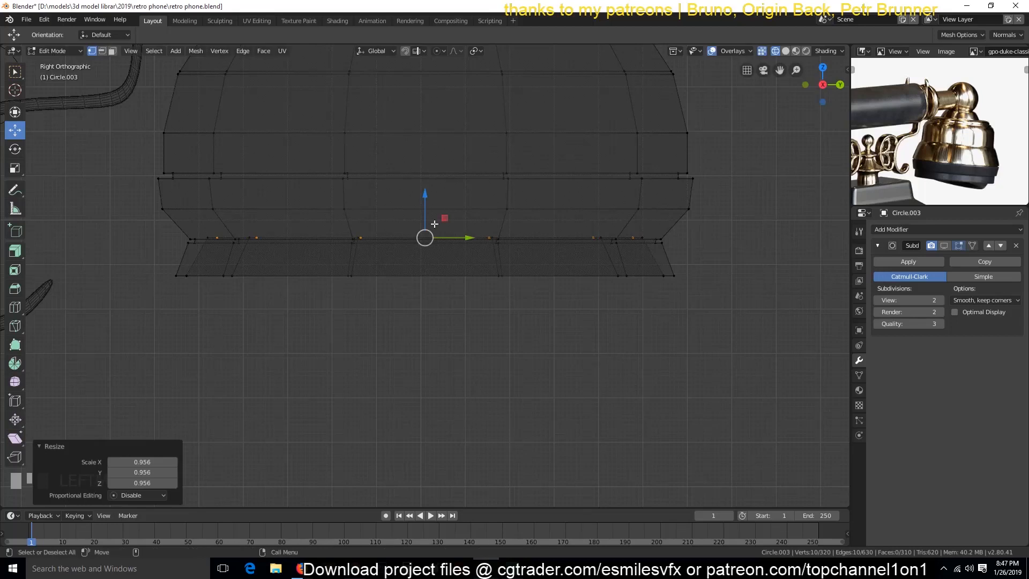
# - Extrude the inner edge 0.132 m down along Z and rotate it by 7.29° to tilt the earpiece's mouth
pyautogui.rightClick(417, 216)
pyautogui.press('g')
pyautogui.press('z')
pyautogui.click(431, 274)
pyautogui.press('r')
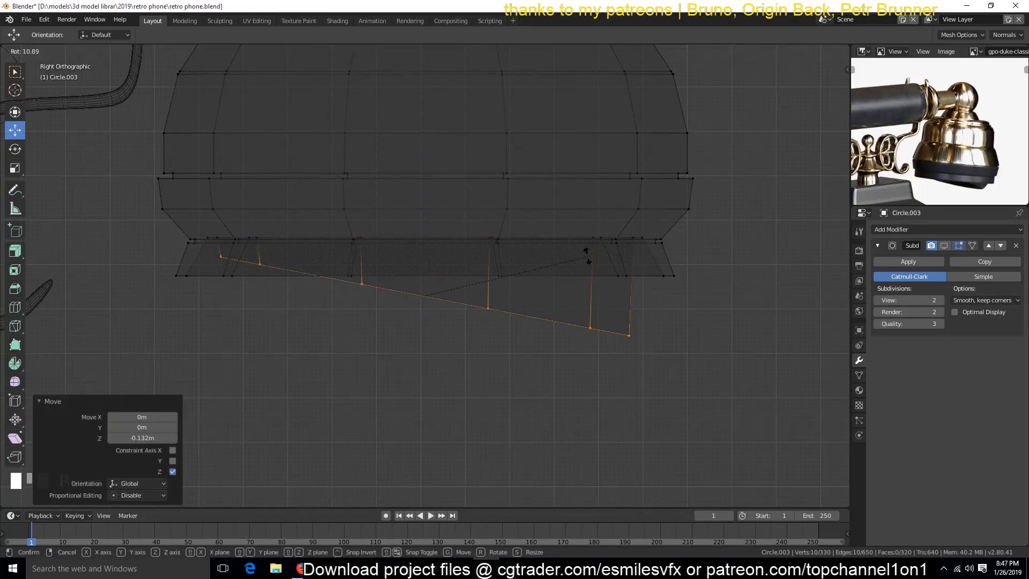
pyautogui.click(592, 249)
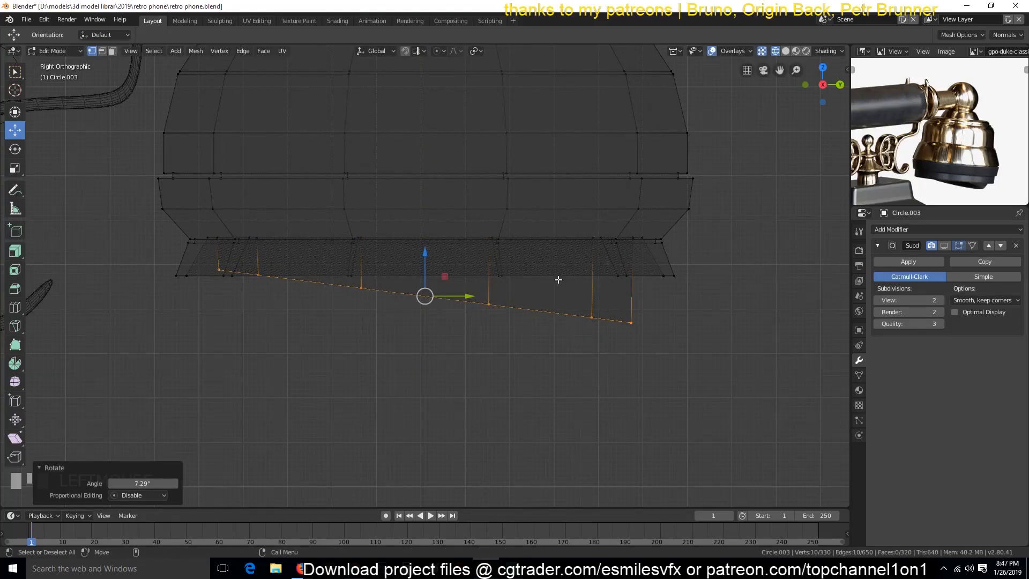
# - Add an edge loop midway around the tilted band and scale it outward by 1.051, then slightly further
pyautogui.hotkey('ctrl', 'r')
pyautogui.click(638, 289)
pyautogui.rightClick(639, 290)
pyautogui.press('s')
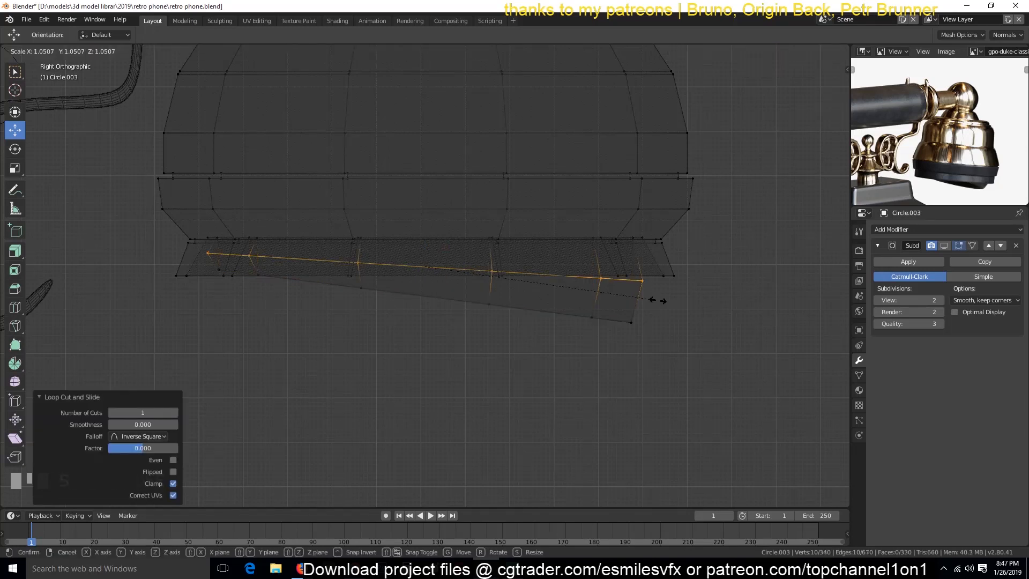
pyautogui.click(658, 303)
pyautogui.hotkey('ctrl', 'b')
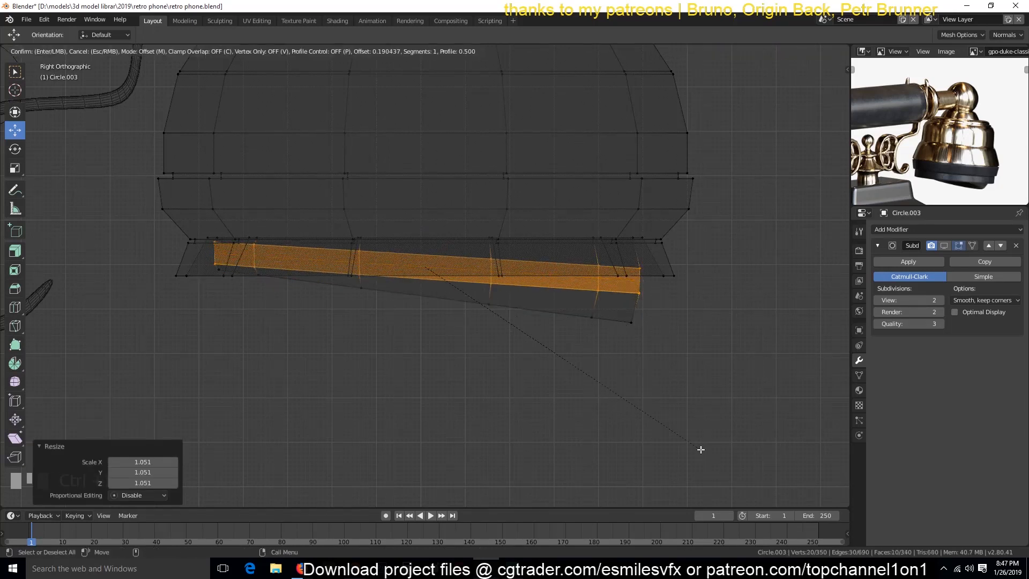
pyautogui.rightClick(701, 449)
pyautogui.press('s')
pyautogui.click(717, 448)
# - Extrude the tilted bottom edge inward at 0.834 scale, then extrude it up into the band with a 0.0168 m shift along Y
pyautogui.keyDown('alt'); pyautogui.click(613, 324); pyautogui.keyUp('alt')
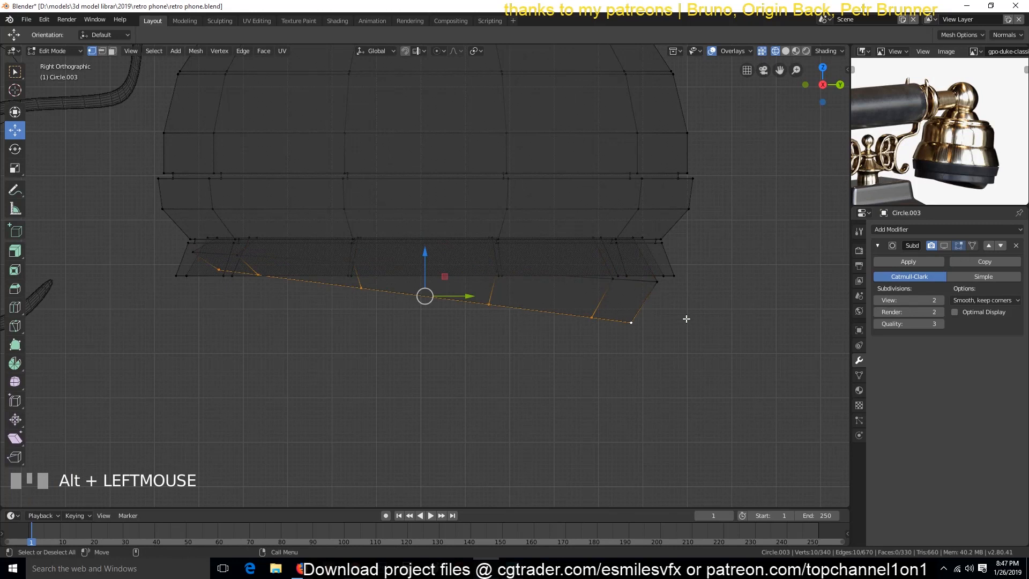
pyautogui.press('e')
pyautogui.rightClick(686, 318)
pyautogui.press('s')
pyautogui.click(653, 321)
pyautogui.press('g')
pyautogui.press('x')
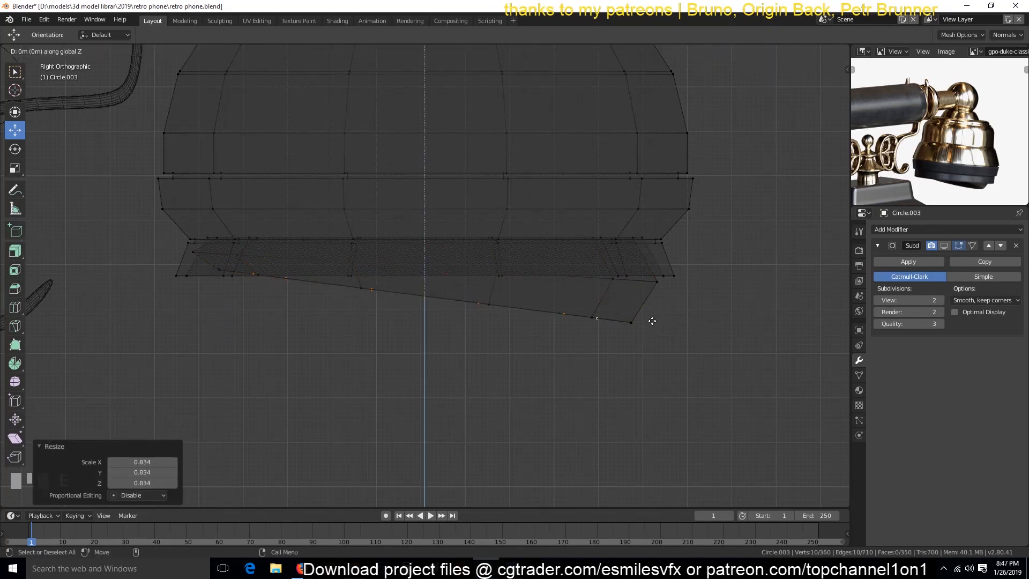
pyautogui.click(654, 302)
pyautogui.moveTo(485, 280); pyautogui.dragTo(501, 286)
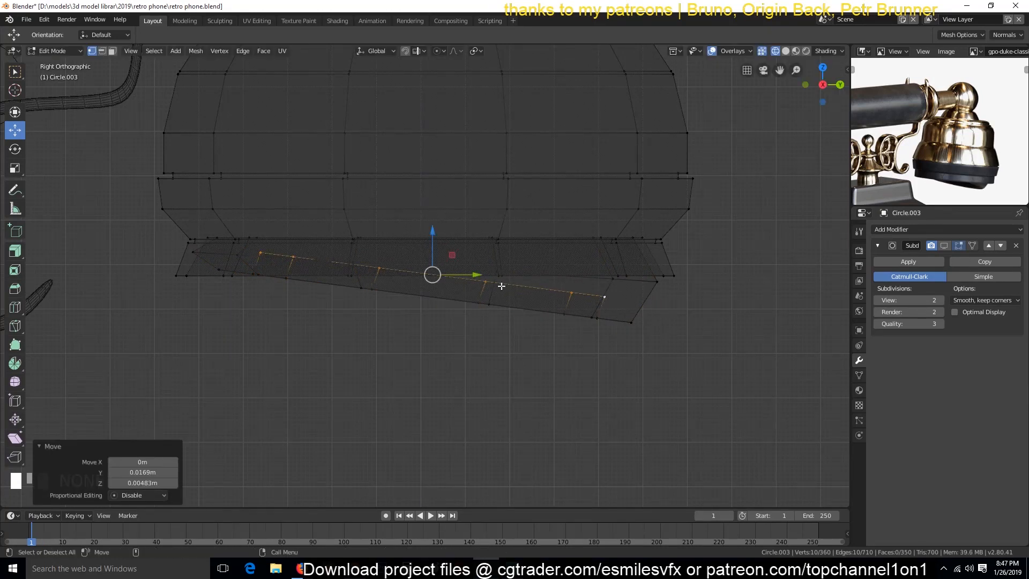
# - Raise a smaller extruded ring inside the opening by 0.0471 m along Z and turn the subdivision display back on
pyautogui.moveTo(434, 236); pyautogui.dragTo(436, 215)
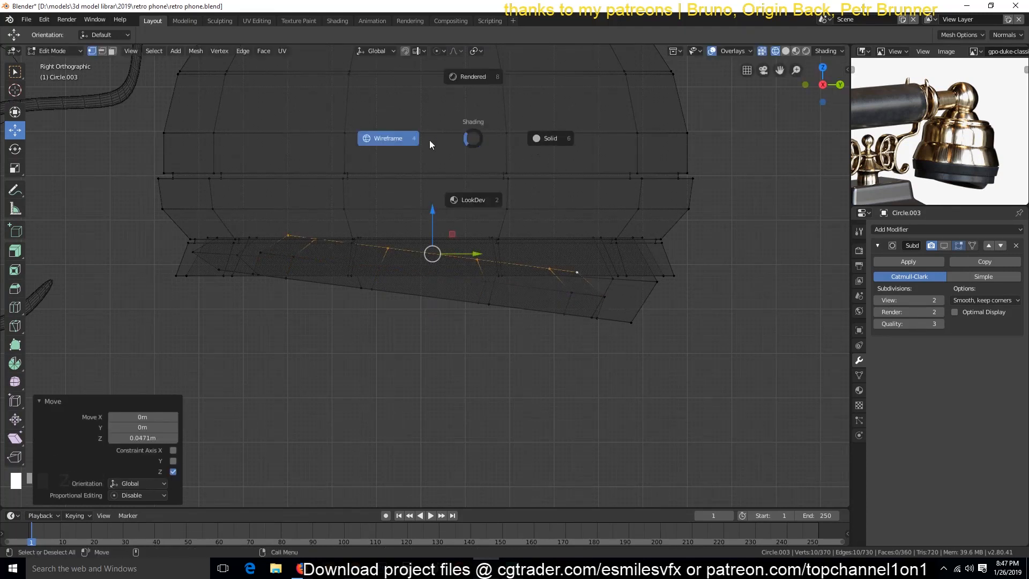
pyautogui.press('z')
pyautogui.press('0')
pyautogui.click(597, 194)
pyautogui.moveTo(433, 213); pyautogui.dragTo(439, 199)
pyautogui.moveTo(539, 322); pyautogui.dragTo(547, 204, button='middle')
pyautogui.hotkey('shift', 'z')
pyautogui.press('Tab')
pyautogui.click(944, 245)
pyautogui.moveTo(483, 179); pyautogui.dragTo(449, 297, button='middle')
# - Close the earpiece's underside by extruding the inner ring inward and merging its vertices at the center
pyautogui.press('Tab')
pyautogui.click(626, 267)
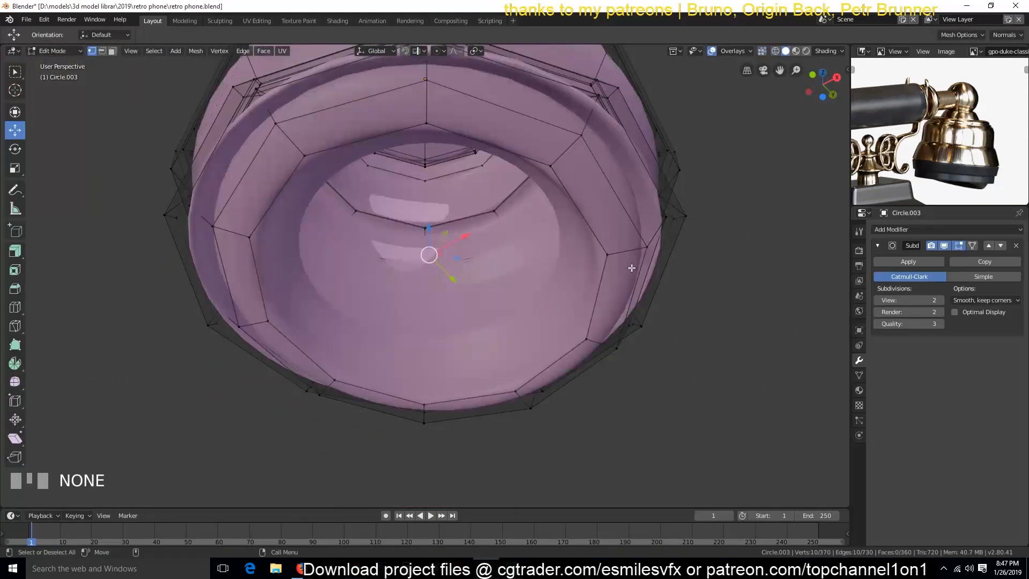
pyautogui.press('e')
pyautogui.press('s')
pyautogui.click(482, 267)
pyautogui.hotkey('alt', 'm')
pyautogui.click(482, 268)
pyautogui.moveTo(482, 267); pyautogui.dragTo(411, 275, button='middle')
# - Add supporting edge loops around the underside's rim and the skirt above the tilted band
pyautogui.hotkey('ctrl', 'r')
pyautogui.click(491, 202)
pyautogui.click(533, 186)
pyautogui.press('Tab')
pyautogui.press('`')
pyautogui.scroll(-5, 523, 230)
pyautogui.scroll(8, 412, 275)
pyautogui.press('Tab')
pyautogui.hotkey('ctrl', 'r')
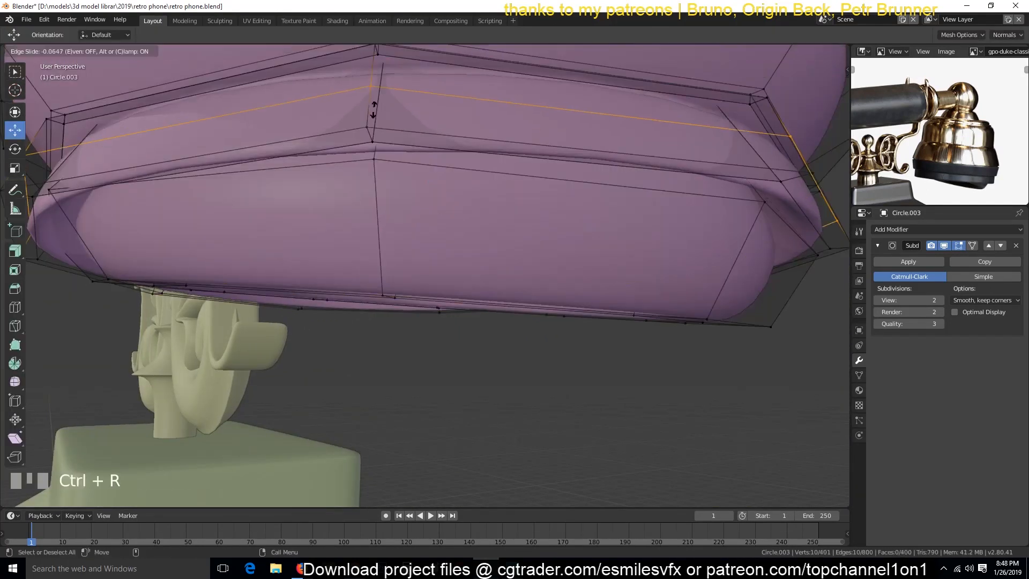
pyautogui.press('Tab')
# - Save the file and join the earpiece to the mirrored handset handle object
pyautogui.scroll(-6, 377, 166)
pyautogui.hotkey('alt', 'a')
pyautogui.press('`')
pyautogui.moveTo(378, 228); pyautogui.dragTo(439, 241, button='middle')
pyautogui.scroll(-4, 401, 291)
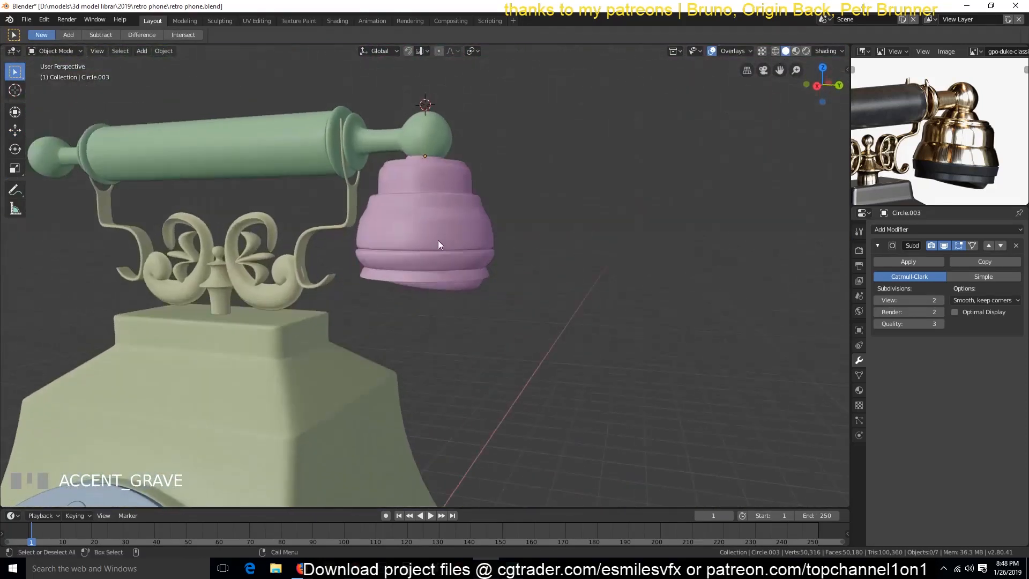
pyautogui.press('KP_1')
pyautogui.press('KP_3')
pyautogui.click(438, 242)
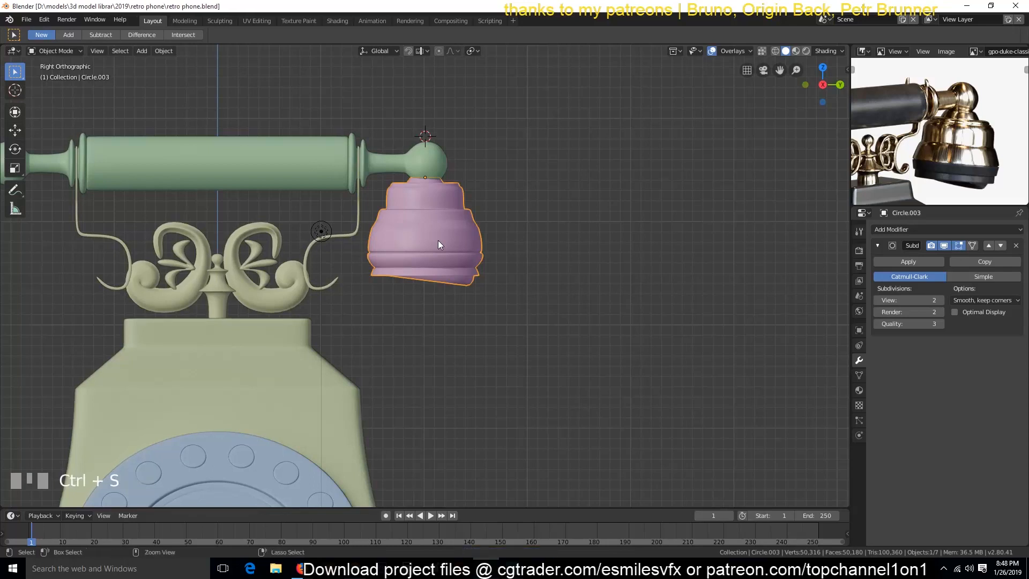
pyautogui.keyDown('shift'); pyautogui.click(436, 147); pyautogui.keyUp('shift')
pyautogui.hotkey('ctrl', 'j')
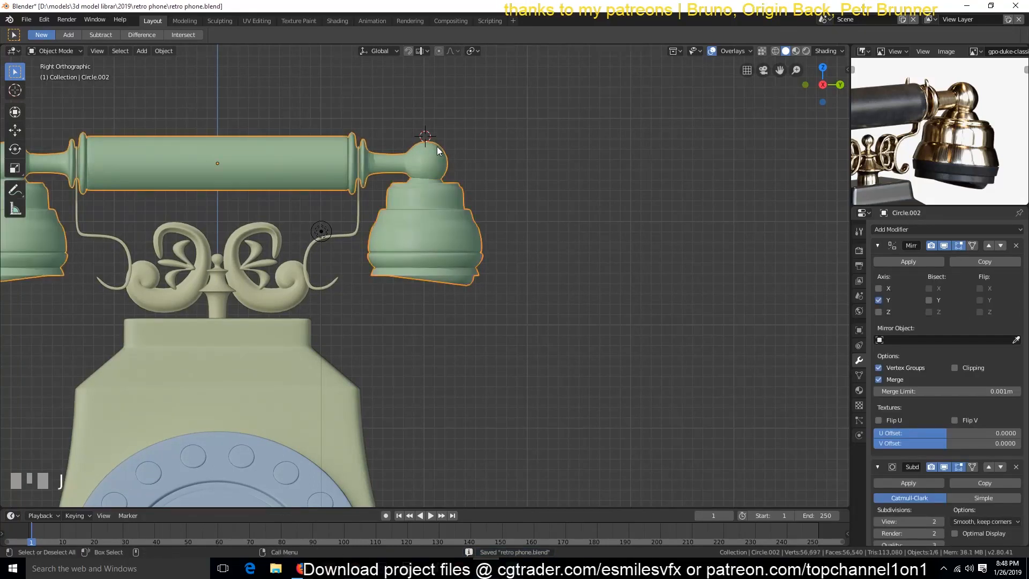
# - Deselect everything, save the file and examine the cord end of the handset in the reference photo
pyautogui.scroll(-3, 438, 151)
pyautogui.hotkey('alt', 'a')
pyautogui.hotkey('ctrl', 's')
pyautogui.scroll(-3, 911, 150)
pyautogui.press('`')
pyautogui.scroll(5, 914, 156)
pyautogui.scroll(-1, 914, 156)
pyautogui.press('`')
pyautogui.scroll(4, 903, 172)
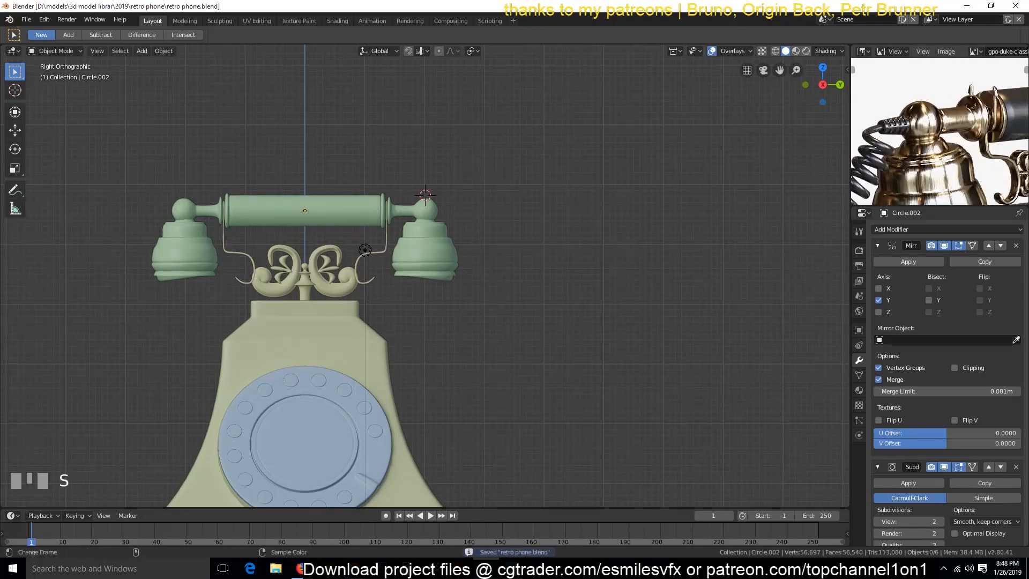
# - Examine the coiled cord in the reference photo, select the phone body and save the file
pyautogui.press('`')
pyautogui.moveTo(943, 134); pyautogui.dragTo(935, 99, button='middle')
pyautogui.keyDown('shift'); pyautogui.moveTo(419, 285); pyautogui.dragTo(469, 185, button='middle'); pyautogui.keyUp('shift')
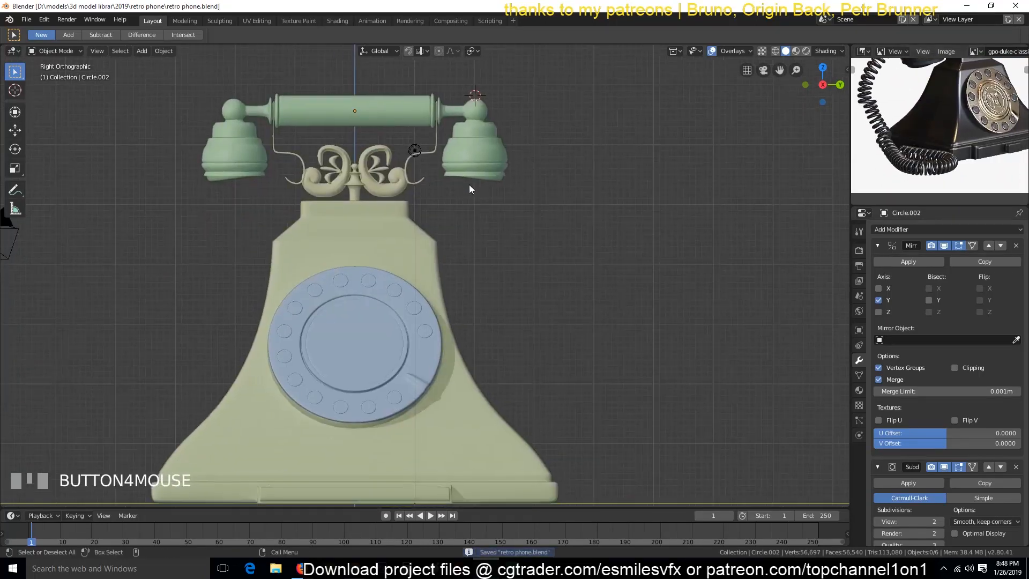
pyautogui.scroll(-2, 576, 351)
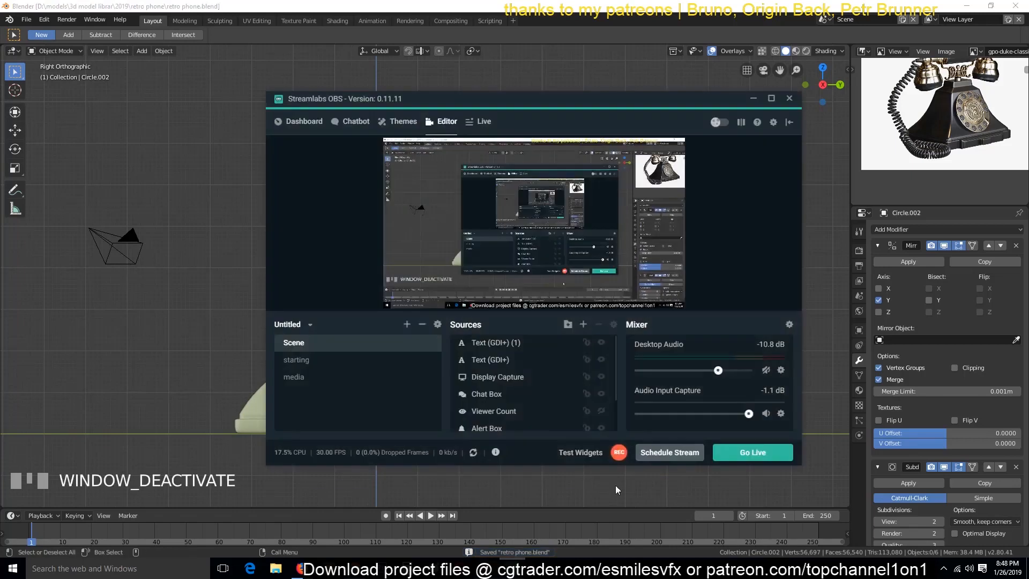
pyautogui.click(608, 483)
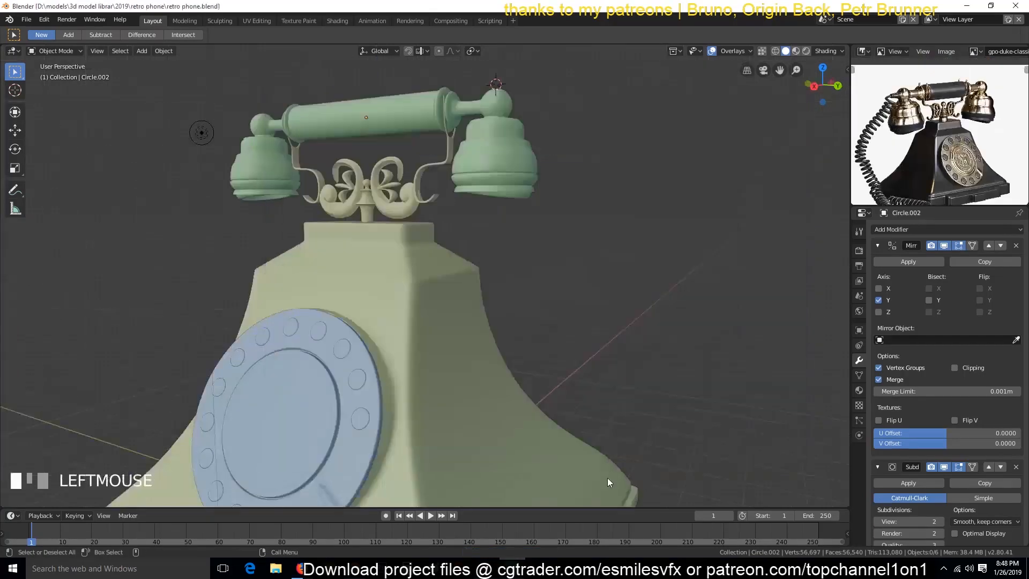
pyautogui.press('KP_1')
pyautogui.press('KP_3')
pyautogui.hotkey('ctrl', 's')
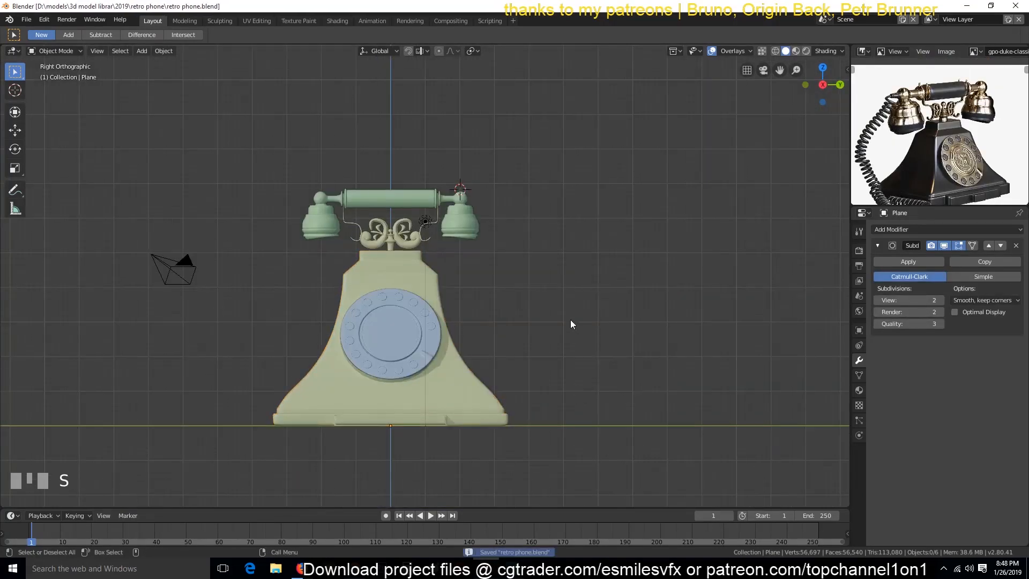
pyautogui.hotkey('shift', 'a')
pyautogui.moveTo(571, 320)
pyautogui.click(615, 320)
pyautogui.scroll(-2, 589, 324)
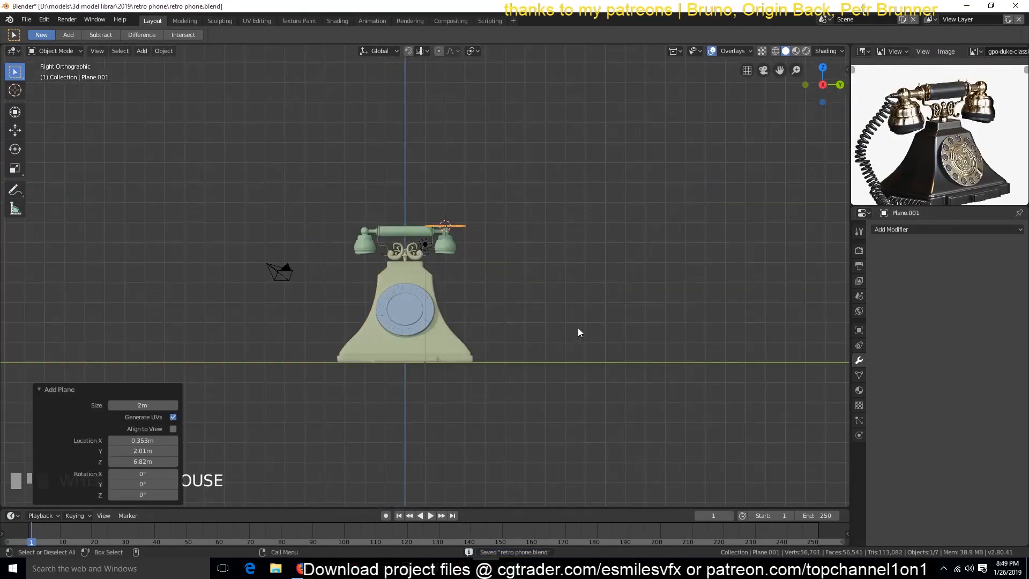
pyautogui.press('s')
pyautogui.click(519, 309)
pyautogui.press('g')
pyautogui.click(615, 423)
pyautogui.press('Delete')
pyautogui.hotkey('shift', 'a')
pyautogui.click(616, 339)
pyautogui.press('Delete')
# - Place the 3D cursor in the empty space beside the phone and add a mesh circle with 5 vertices there
pyautogui.keyDown('shift'); pyautogui.rightClick(606, 328); pyautogui.keyUp('shift')
pyautogui.hotkey('shift', 'a')
pyautogui.moveTo(604, 338)
pyautogui.click(651, 348)
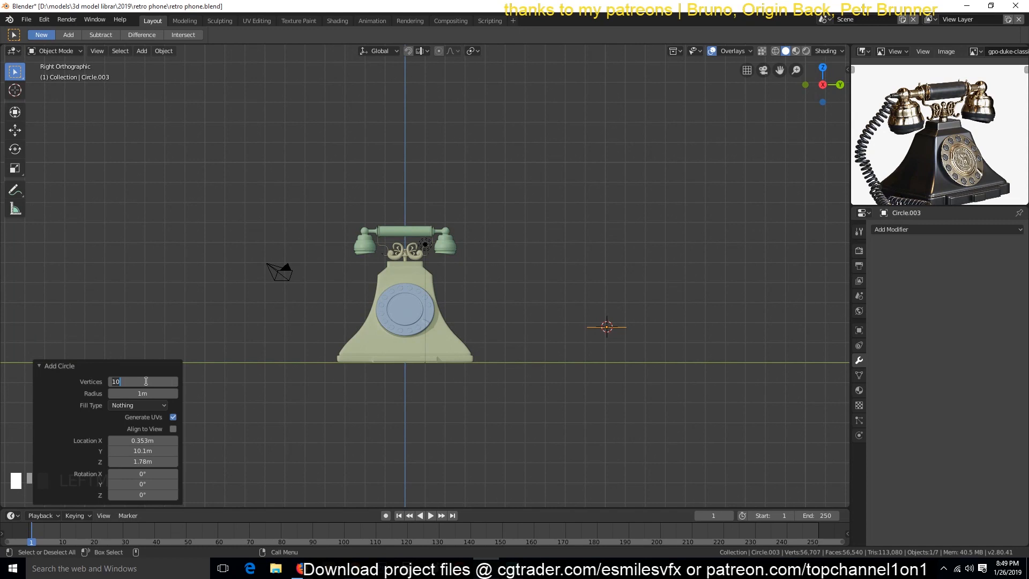
pyautogui.press('KP_Decimal')
# - Move the five-sided circle about 1.49 m toward the phone and about 0.97 m down
pyautogui.scroll(-5, 472, 340)
pyautogui.moveTo(472, 340); pyautogui.dragTo(414, 383, button='middle')
pyautogui.press('Tab')
pyautogui.scroll(-5, 413, 383)
pyautogui.press('KP_1')
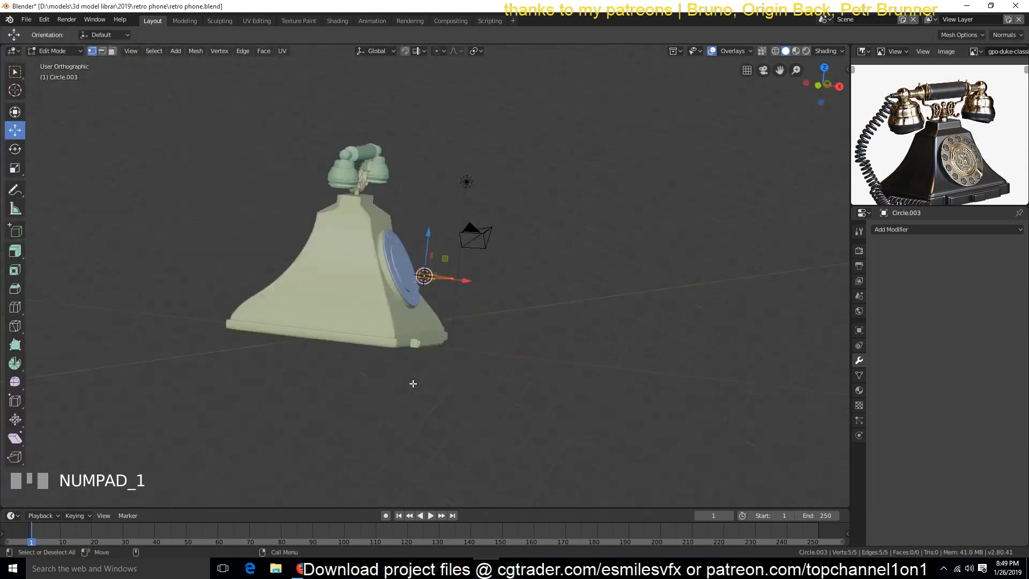
pyautogui.press('KP_3')
pyautogui.press('Tab')
pyautogui.press('g')
pyautogui.click(424, 303)
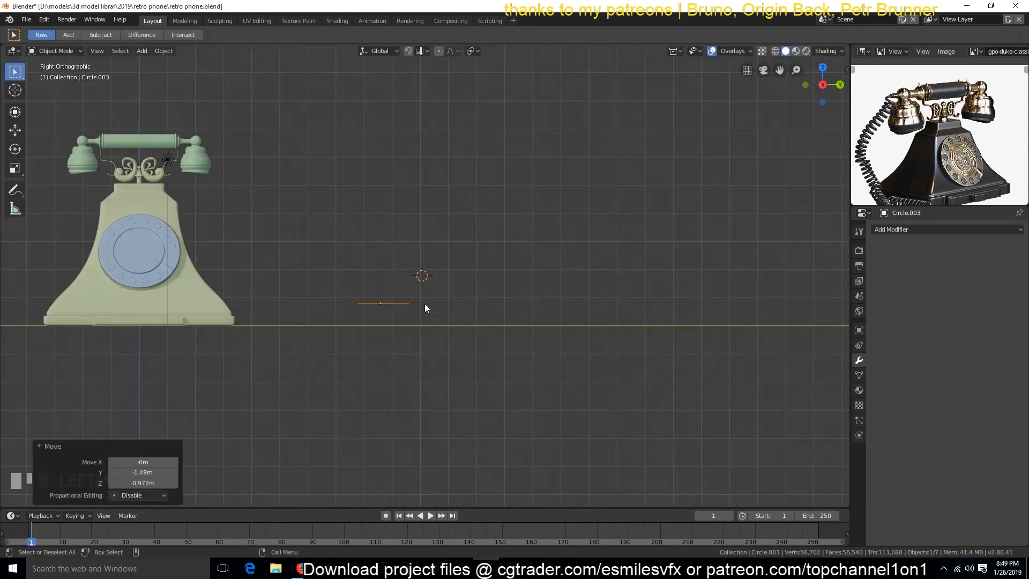
# - Add a Screw modifier to the circle with a screw offset of 7.8 m
pyautogui.click(930, 230)
pyautogui.click(813, 370)
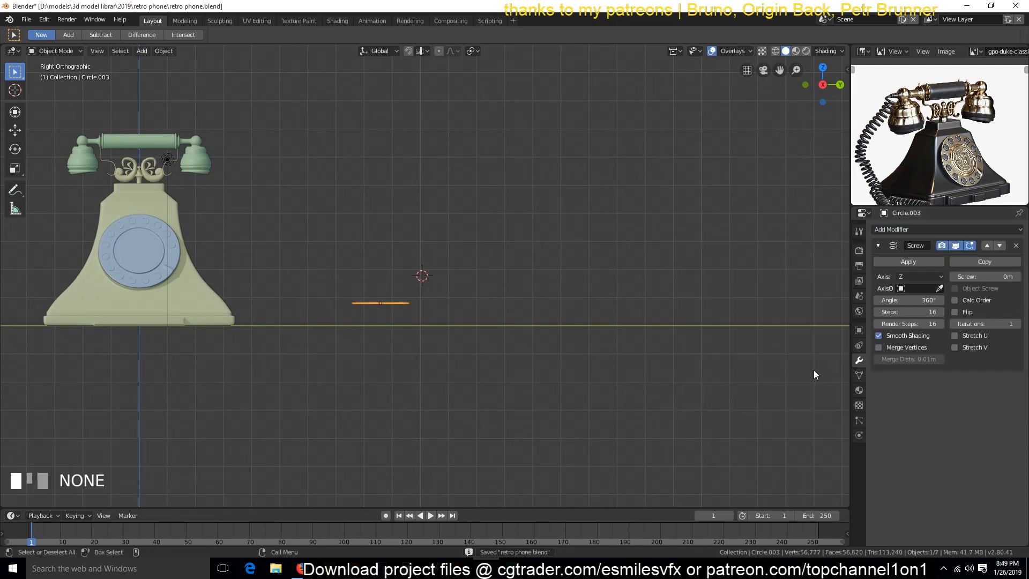
pyautogui.moveTo(984, 277); pyautogui.dragTo(1021, 277)
pyautogui.keyDown('shift'); pyautogui.moveTo(417, 286); pyautogui.dragTo(376, 366, button='middle'); pyautogui.keyUp('shift')
pyautogui.press('`')
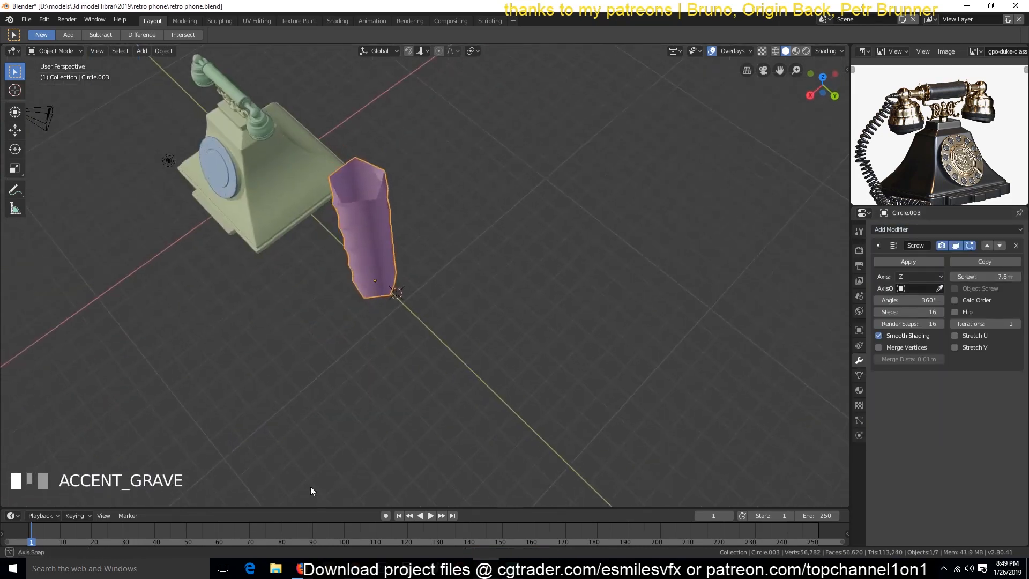
# - Offset the circle's vertices from the object origin along Y and rotate them 90° into an upright wire profile
pyautogui.press('KP_7')
pyautogui.press('Tab')
pyautogui.moveTo(425, 343); pyautogui.dragTo(424, 410)
pyautogui.press('KP_1')
pyautogui.hotkey('shift', 'z')
pyautogui.write('r90')
pyautogui.click(523, 394)
pyautogui.press('Tab')
pyautogui.hotkey('shift', 'z')
# - Scale the coil's wire profile down in Edit Mode and save the file
pyautogui.press('`')
pyautogui.press('Tab')
pyautogui.press('s')
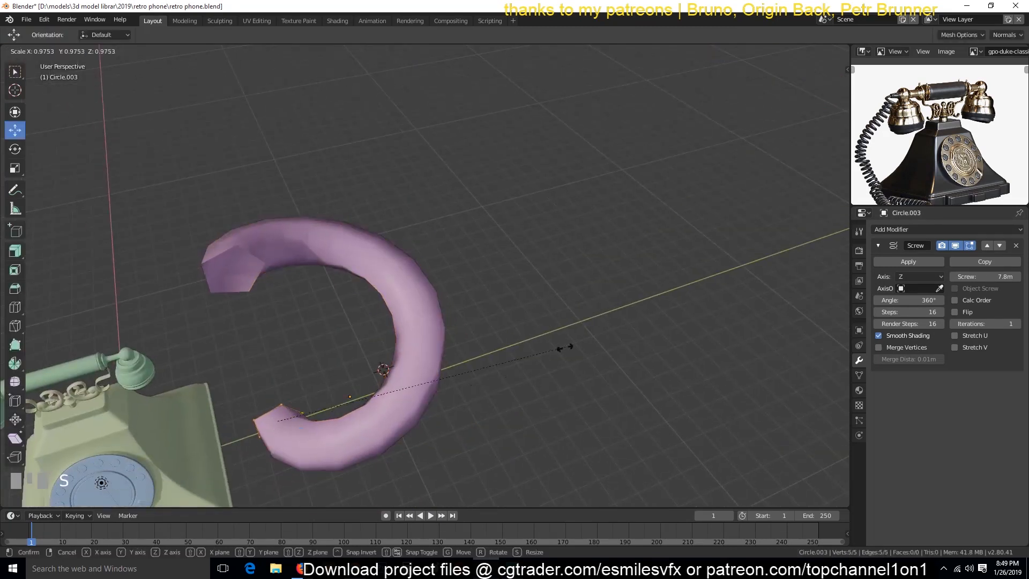
pyautogui.click(368, 416)
pyautogui.press('Tab')
pyautogui.hotkey('ctrl', 's')
# - Set the Screw modifier's offset to 1 m and its iterations to 15, deselect the coil and save the file
pyautogui.press('`')
pyautogui.moveTo(977, 277); pyautogui.dragTo(954, 276)
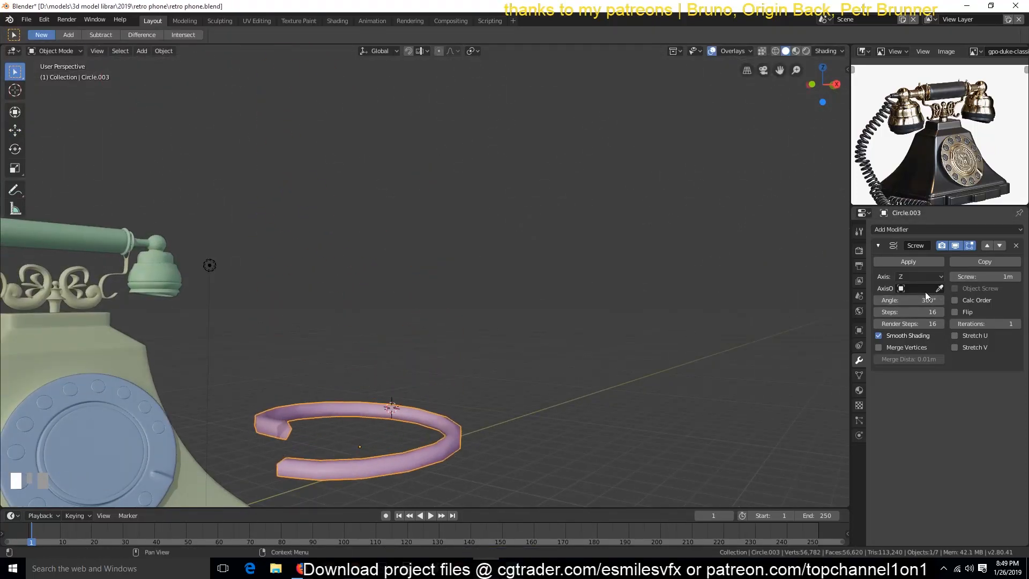
pyautogui.moveTo(985, 324); pyautogui.dragTo(1016, 324)
pyautogui.scroll(-3, 425, 308)
pyautogui.press('`')
pyautogui.scroll(3, 381, 297)
pyautogui.click(403, 301)
pyautogui.click(372, 318)
pyautogui.hotkey('ctrl', 's')
pyautogui.scroll(-1, 355, 311)
pyautogui.press('KP_1')
pyautogui.scroll(1, 940, 134)
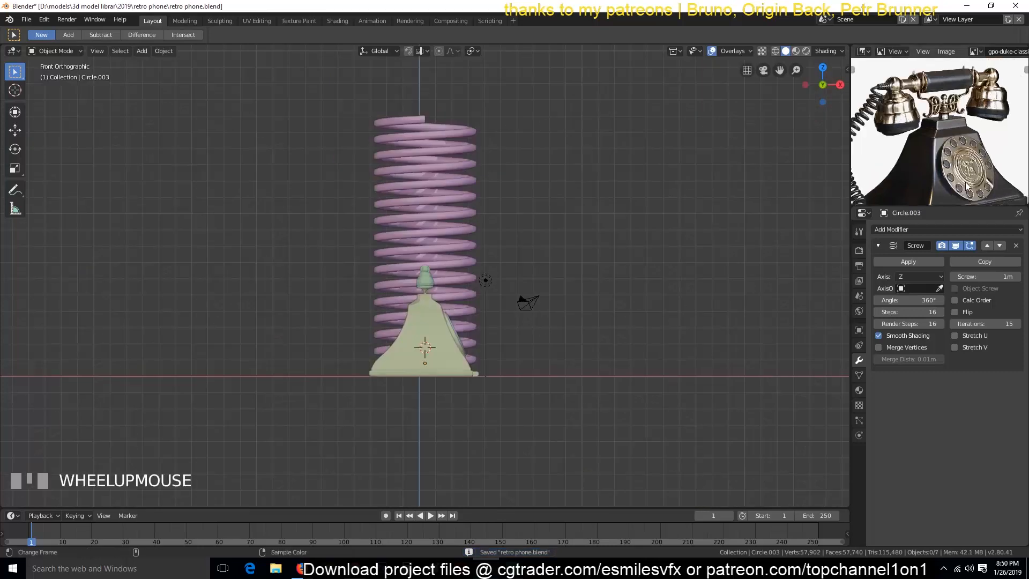
# - Check the cord's path in the reference photo, save the file and add a 1 m Bezier curve behind the phone
pyautogui.scroll(-3, 940, 134)
pyautogui.moveTo(922, 156); pyautogui.dragTo(974, 108, button='middle')
pyautogui.press('`')
pyautogui.scroll(4, 336, 392)
pyautogui.press('KP_7')
pyautogui.moveTo(366, 428); pyautogui.dragTo(431, 235, button='middle')
pyautogui.scroll(-5, 433, 307)
pyautogui.press('KP_7')
pyautogui.scroll(4, 431, 235)
pyautogui.hotkey('ctrl', 's')
pyautogui.hotkey('shift', 'a')
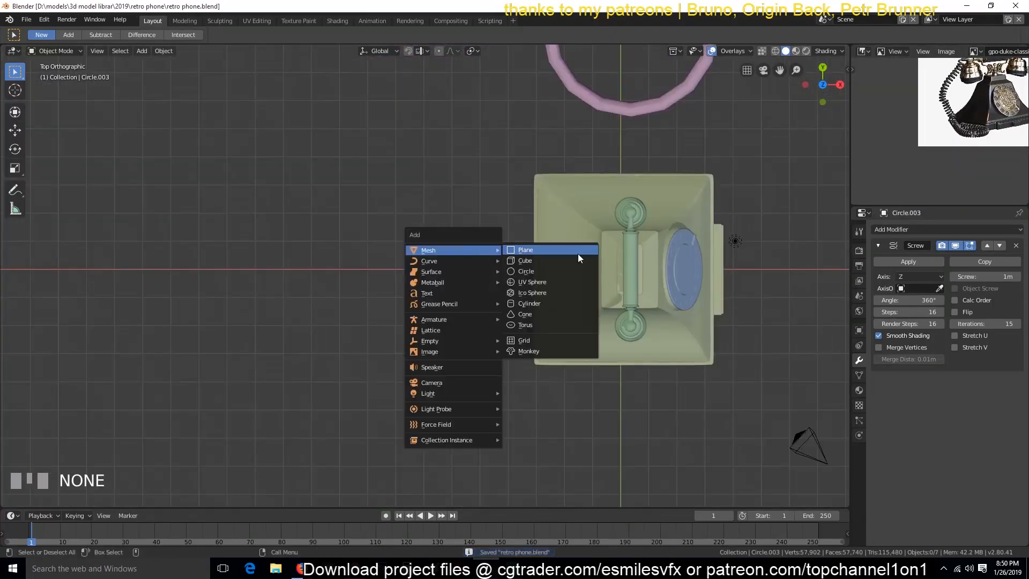
pyautogui.hotkey('shift', 'a')
pyautogui.moveTo(503, 295)
pyautogui.click(569, 305)
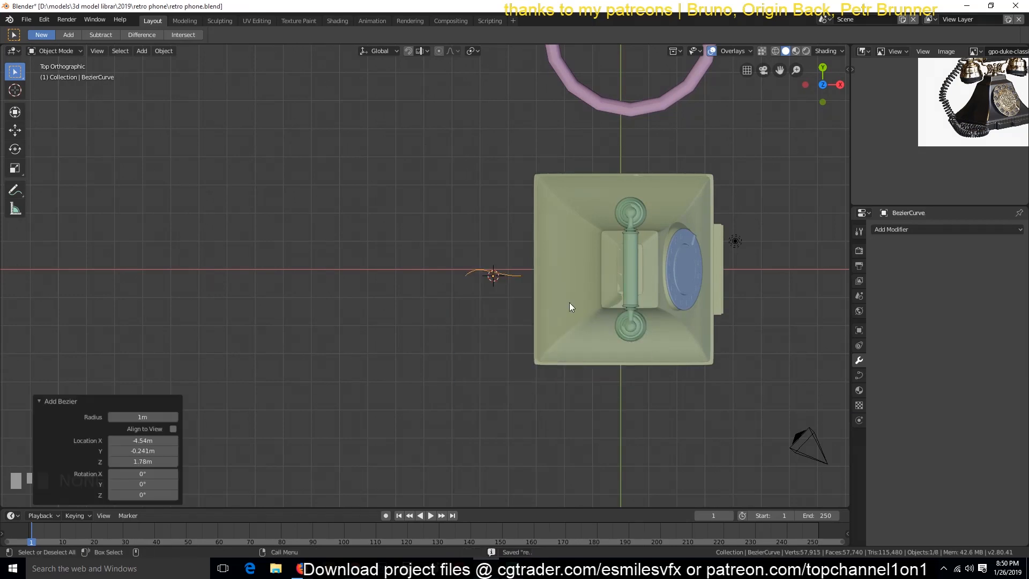
# - Reshape the curve's two points at the phone's back, add a third point beyond them and rotate it about -56.9°
pyautogui.press('Tab')
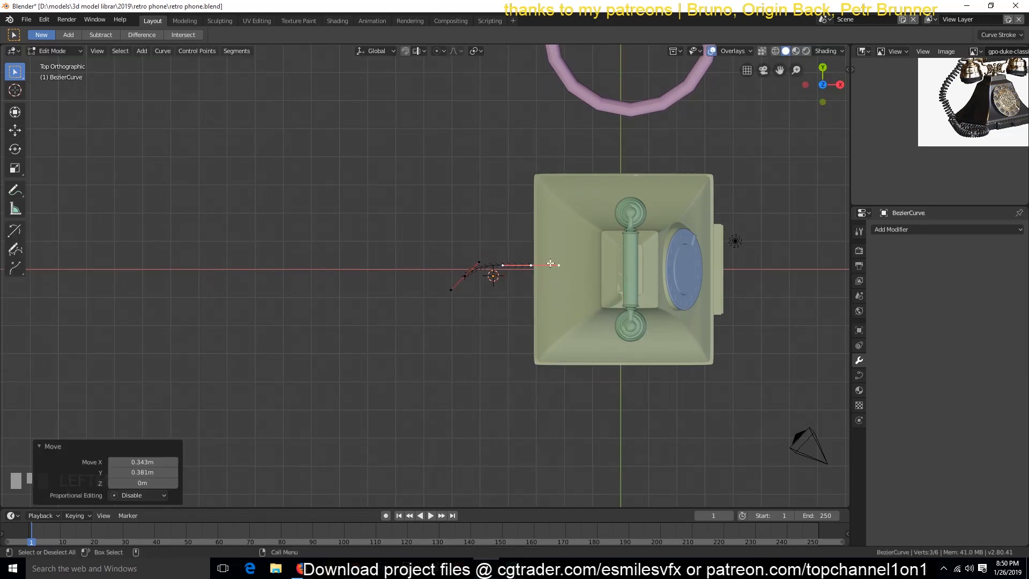
pyautogui.press('s')
pyautogui.click(445, 367)
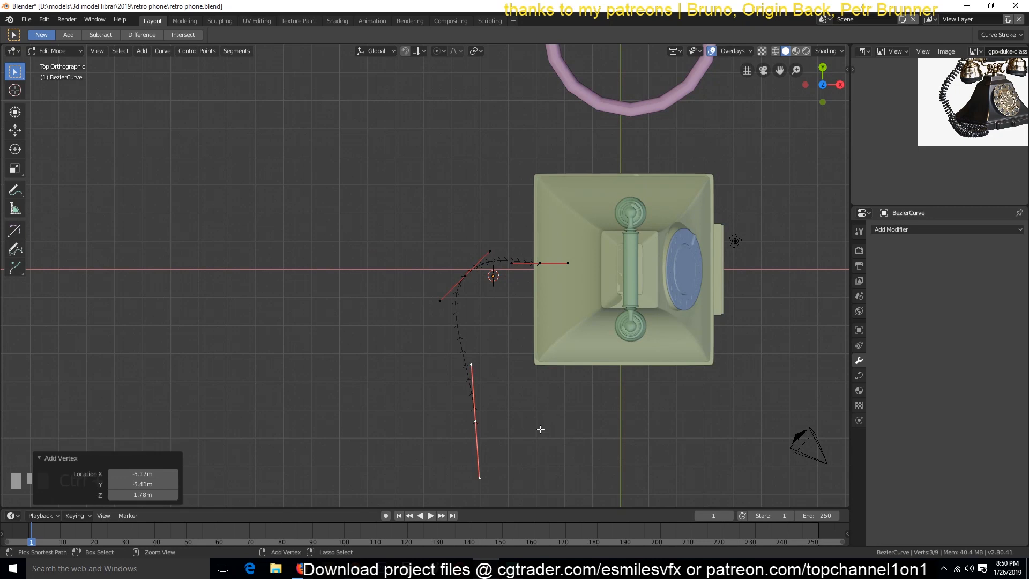
pyautogui.press('r')
pyautogui.click(574, 282)
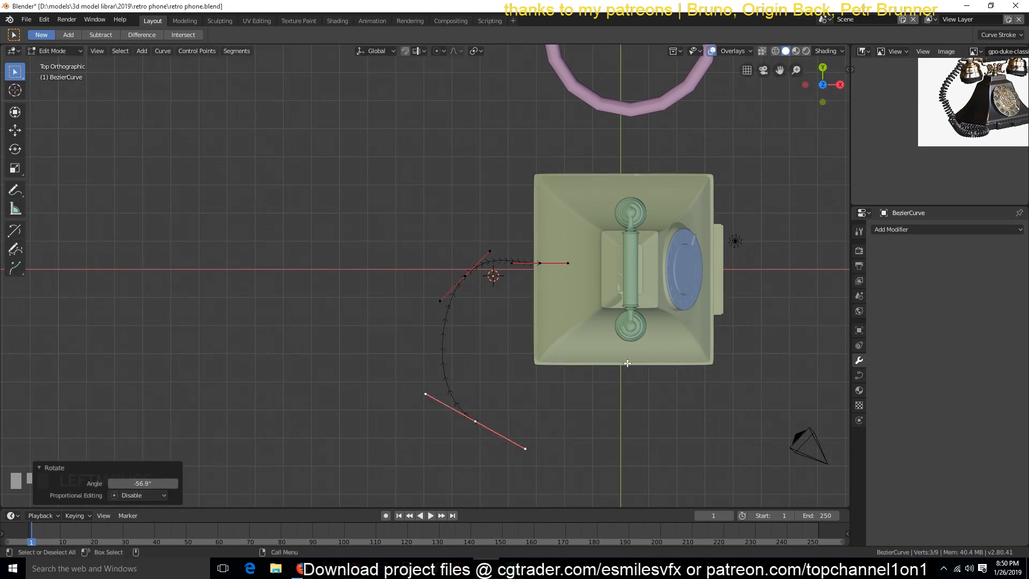
# - Move the curve's new end point next to the base's side edge and rotate its handles roughly parallel to that edge
pyautogui.scroll(4, 926, 154)
pyautogui.press('g')
pyautogui.click(580, 375)
pyautogui.press('r')
pyautogui.click(712, 302)
# - Move the curve's middle point about 0.32 m in X and -1.16 m in Y and rotate its handles to round the bend
pyautogui.click(475, 275)
pyautogui.press('g')
pyautogui.click(484, 308)
pyautogui.press('r')
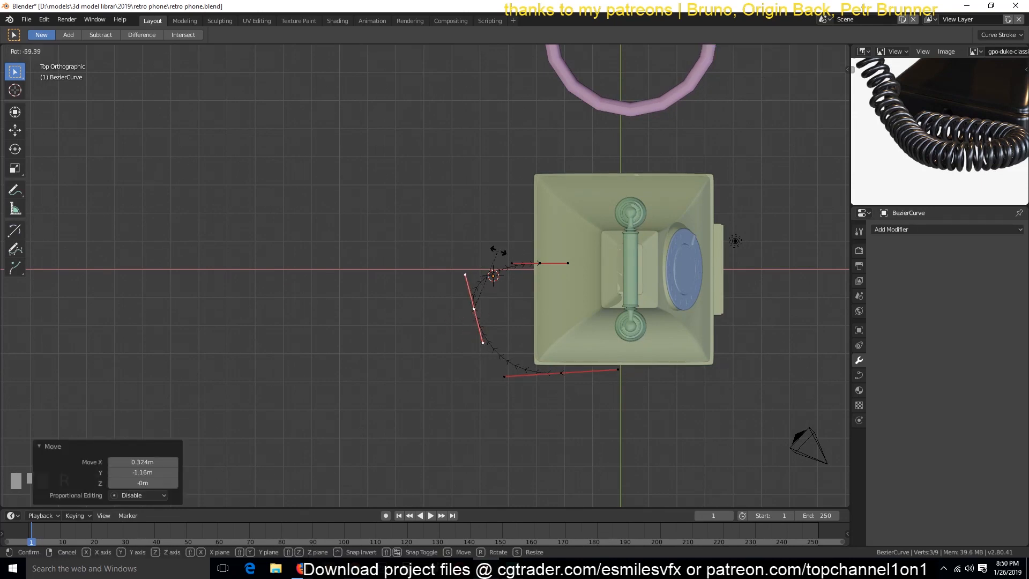
pyautogui.click(504, 250)
pyautogui.scroll(-2, 938, 123)
# - Adjust the handle angle of the point beside the base's side edge and extrude a further curve point from it
pyautogui.click(561, 372)
pyautogui.press('r')
pyautogui.click(594, 400)
pyautogui.press('e')
pyautogui.click(684, 427)
# - Rotate and move the extruded end point so the curve bends back on itself in an S shape beside the phone
pyautogui.press('r')
pyautogui.click(510, 425)
pyautogui.press('g')
pyautogui.click(552, 421)
pyautogui.press('r')
pyautogui.click(686, 402)
pyautogui.press('g')
pyautogui.click(648, 420)
pyautogui.click(553, 390)
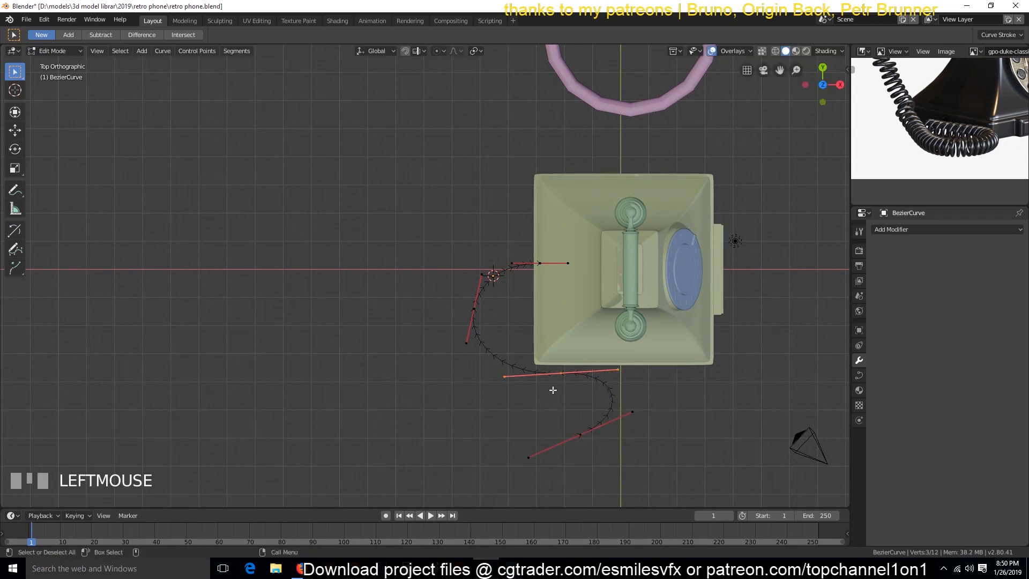
# - Lower the whole Bezier curve along Z by about 1.6 m and fine-tune its height near the ground plane
pyautogui.press('`')
pyautogui.press('Tab')
pyautogui.press('g')
pyautogui.press('z')
pyautogui.click(600, 422)
pyautogui.press('KP_3')
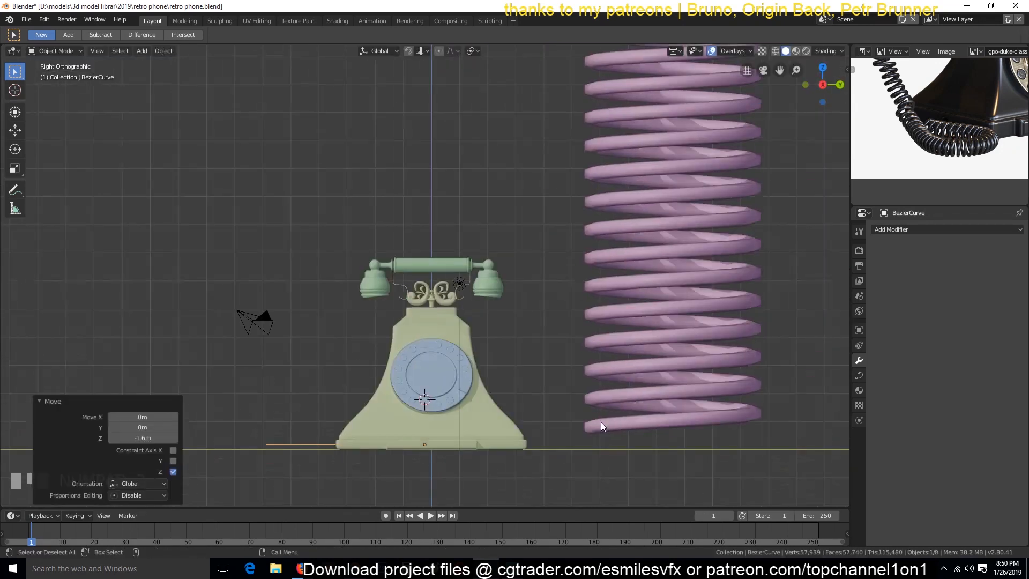
pyautogui.press('KP_1')
pyautogui.press('g')
pyautogui.press('z')
pyautogui.click(600, 431)
pyautogui.moveTo(600, 397); pyautogui.dragTo(588, 431, button='middle')
# - Try to bring the coil to the Bezier curve's origin by snapping with the 3D cursor
pyautogui.click(566, 294)
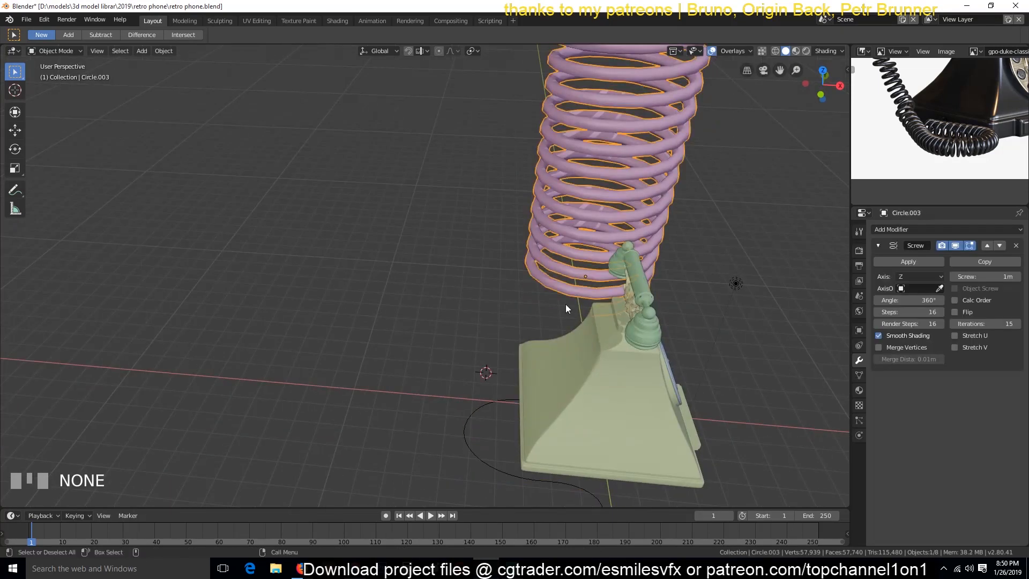
pyautogui.keyDown('shift'); pyautogui.rightClick(474, 417); pyautogui.keyUp('shift')
pyautogui.keyDown('shift'); pyautogui.click(474, 417); pyautogui.keyUp('shift')
pyautogui.hotkey('shift', 's')
pyautogui.click(480, 478)
pyautogui.click(491, 399)
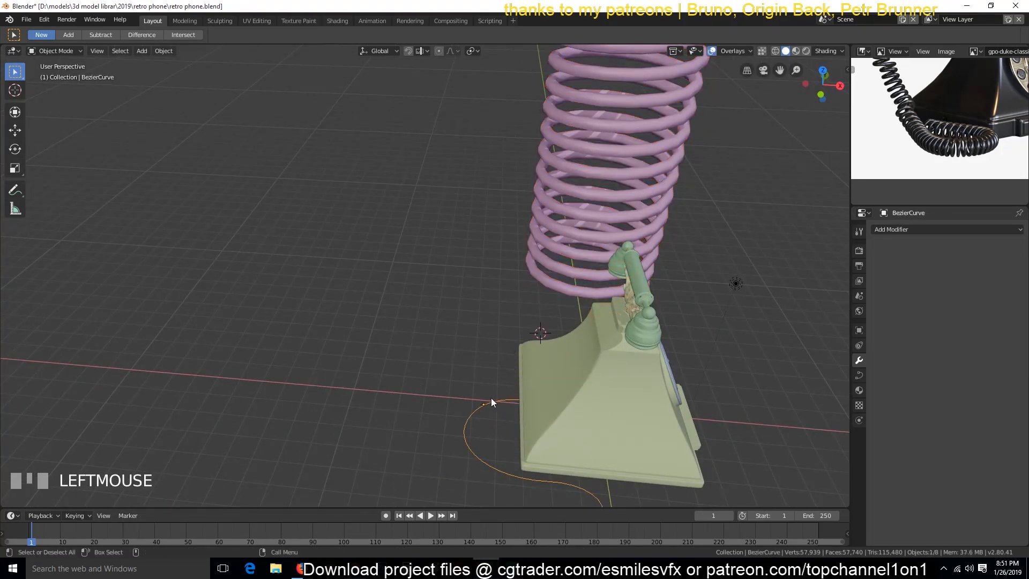
pyautogui.hotkey('shift', 's')
pyautogui.click(556, 216)
pyautogui.hotkey('shift', 's')
pyautogui.click(554, 277)
pyautogui.hotkey('shift', 's')
pyautogui.click(553, 140)
# - Snap the 3D cursor to the curve, snap the coil to the cursor and scale the coil to about 0.26
pyautogui.click(497, 404)
pyautogui.hotkey('shift', 's')
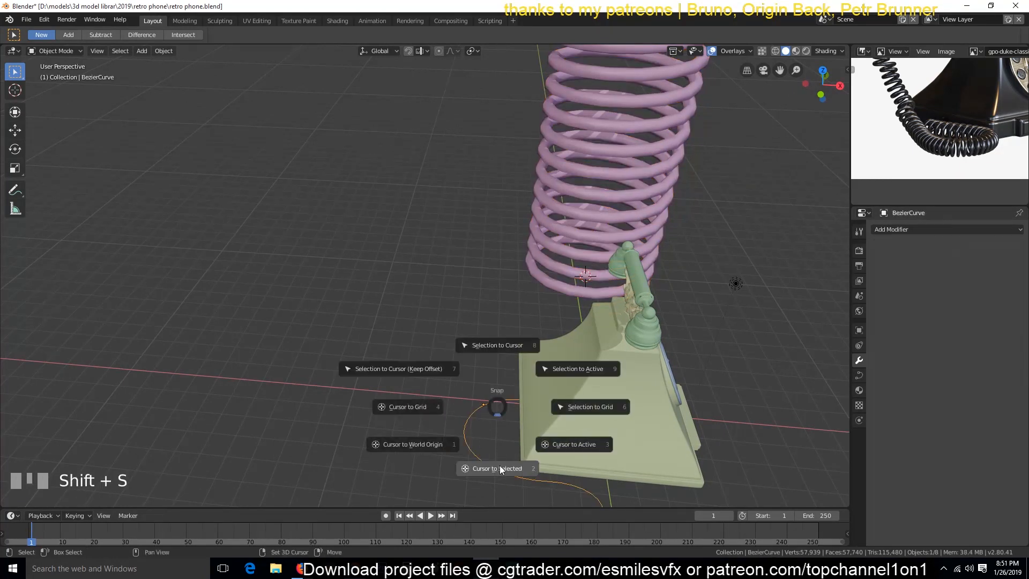
pyautogui.click(493, 466)
pyautogui.click(568, 225)
pyautogui.hotkey('shift', 's')
pyautogui.click(565, 172)
pyautogui.press('s')
pyautogui.click(540, 384)
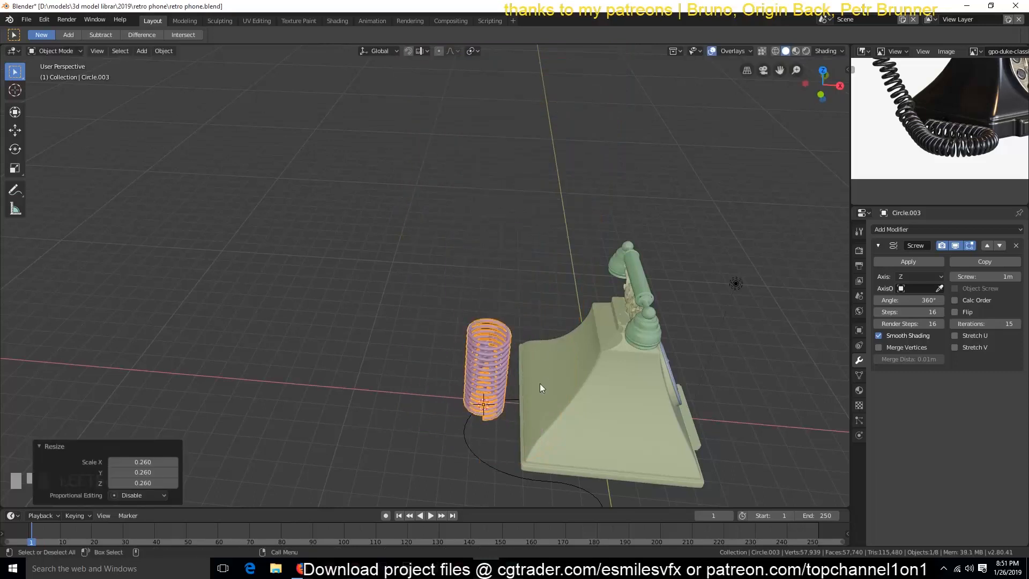
pyautogui.hotkey('alt', 'a')
# - Add a Curve modifier to the coil with BezierCurve as its object
pyautogui.click(890, 230)
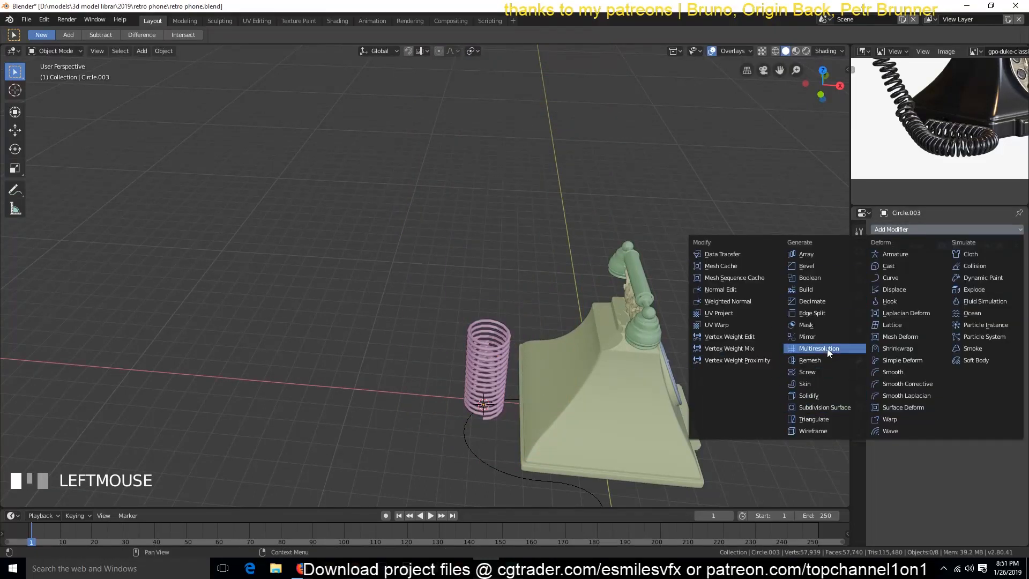
pyautogui.click(890, 277)
pyautogui.click(514, 474)
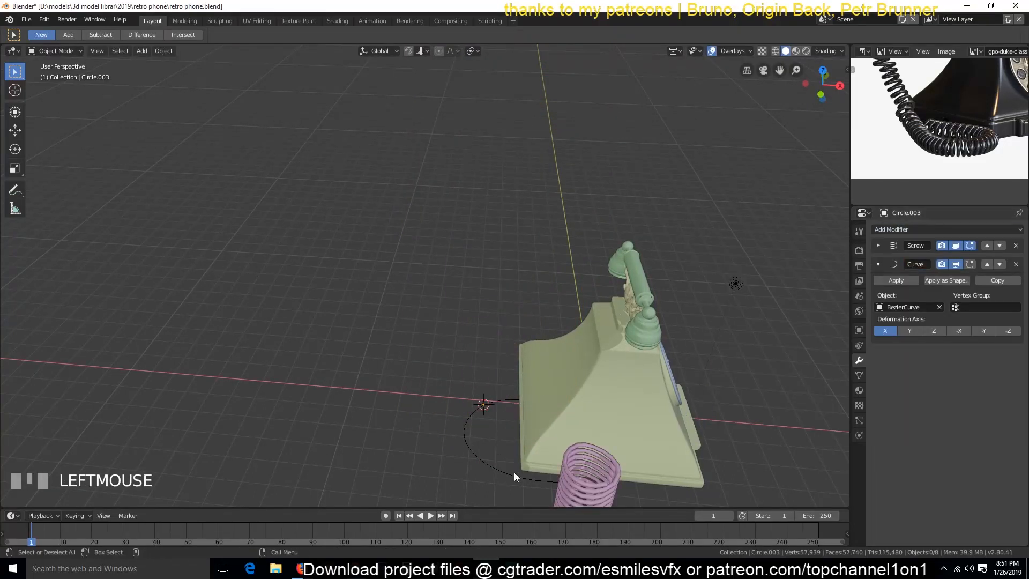
# - Try the Curve modifier's Y and Z deformation axes on the coil and set the axis to -Z
pyautogui.press('`')
pyautogui.click(909, 331)
pyautogui.press('`')
pyautogui.moveTo(616, 375); pyautogui.dragTo(540, 455, button='middle')
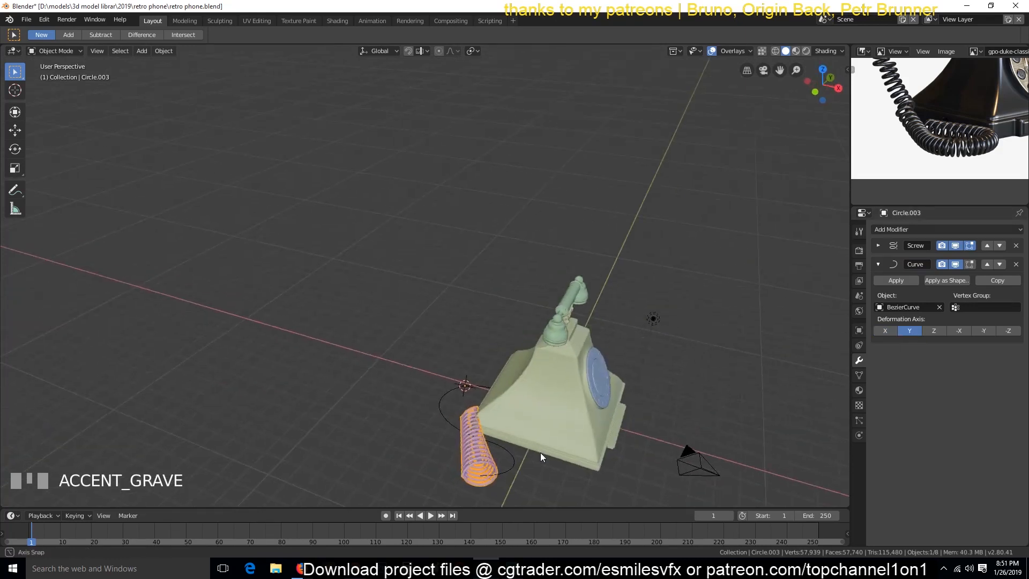
pyautogui.press('KP_7')
pyautogui.scroll(5, 614, 435)
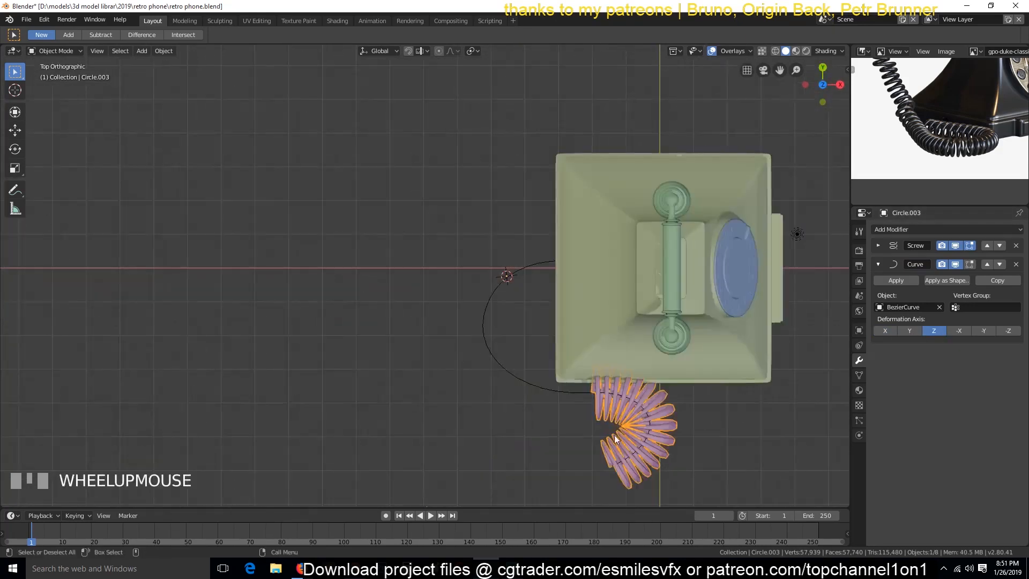
pyautogui.click(1008, 330)
# - Move the coil along the global Z axis to slide it along the Bezier curve
pyautogui.press('g')
pyautogui.press('g')
pyautogui.press('z')
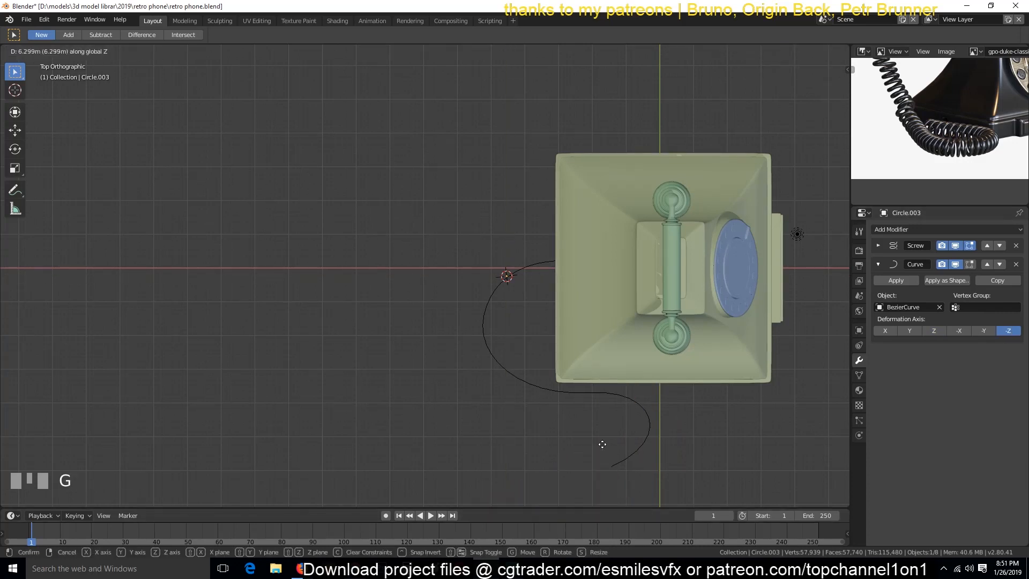
pyautogui.click(645, 362)
# - Scale the coil to about 0.385 and stretch it along a single global axis
pyautogui.press('s')
pyautogui.click(558, 346)
pyautogui.press('s')
pyautogui.press('y')
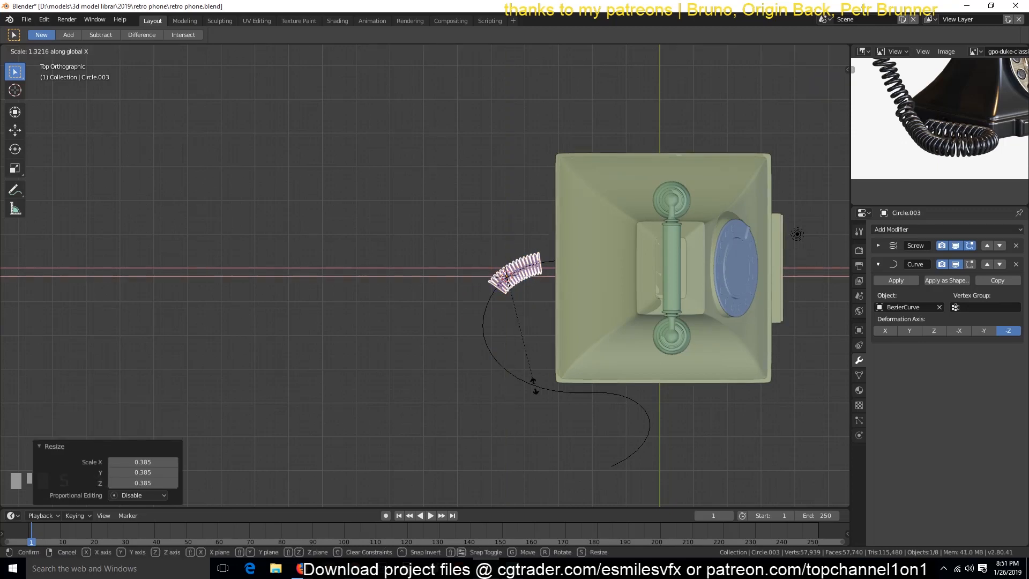
pyautogui.click(543, 86)
pyautogui.click(543, 85)
pyautogui.moveTo(542, 85); pyautogui.dragTo(481, 398, button='middle')
pyautogui.click(422, 333)
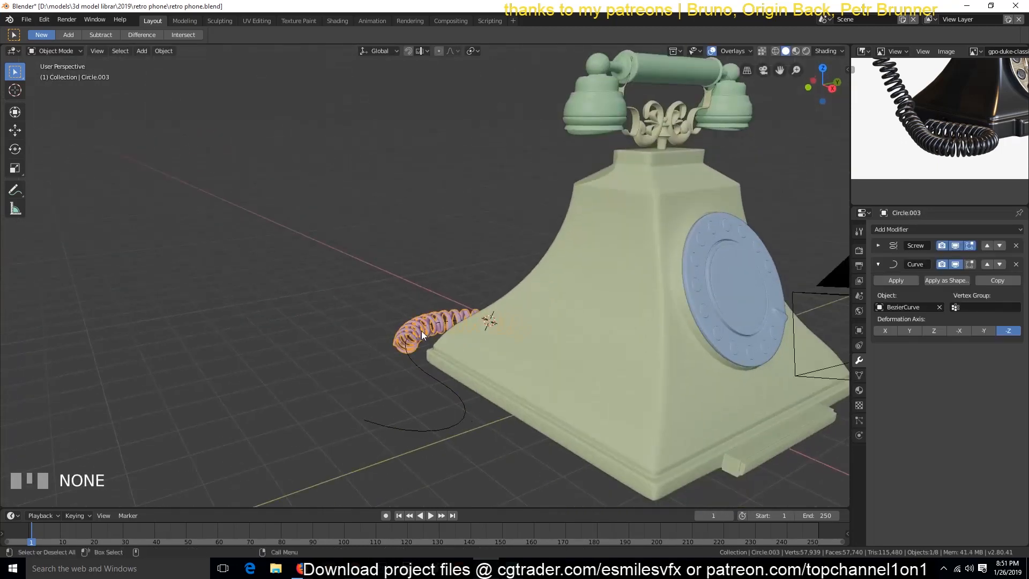
# - Set the coil's Screw modifier offset to 1.6 m
pyautogui.click(878, 246)
pyautogui.moveTo(986, 276)
pyautogui.mouseDown()
pyautogui.moveTo(1019, 277)
pyautogui.moveTo(1000, 277)
pyautogui.mouseUp()
pyautogui.press('a')
# - Edit the Bezier curve, raising its end control point beside the phone in front view and rotating its handles upward
pyautogui.moveTo(397, 365); pyautogui.dragTo(465, 365, button='middle')
pyautogui.click(591, 385)
pyautogui.press('Tab')
pyautogui.click(575, 383)
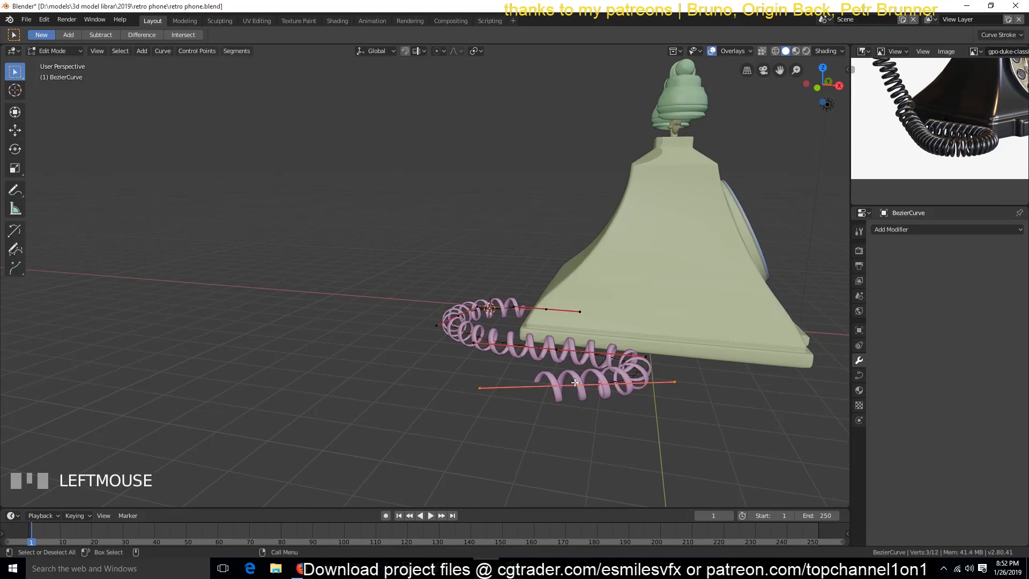
pyautogui.press('KP_1')
pyautogui.press('g')
pyautogui.click(537, 235)
pyautogui.press('r')
pyautogui.click(656, 334)
# - Select all control points of the curve and set their handle type to Automatic
pyautogui.press('a')
pyautogui.rightClick(654, 333)
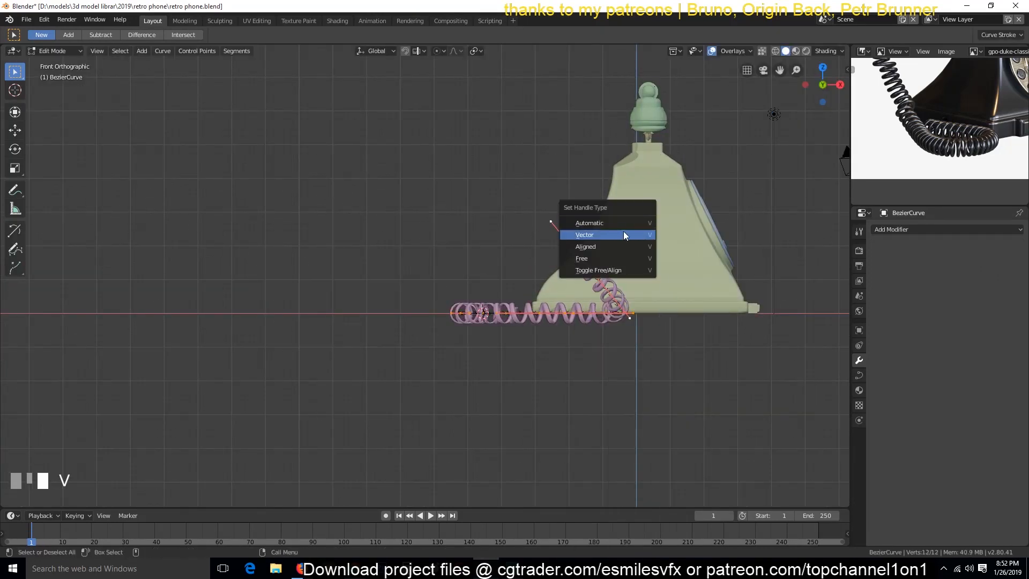
pyautogui.click(624, 235)
pyautogui.click(619, 226)
pyautogui.press('v')
pyautogui.press('v')
pyautogui.click(611, 189)
# - Extend the curve from its raised end with two new points reaching the handset's earpiece in side view, checking the cord in the reference photo
pyautogui.moveTo(604, 321); pyautogui.dragTo(639, 363, button='middle')
pyautogui.click(660, 307)
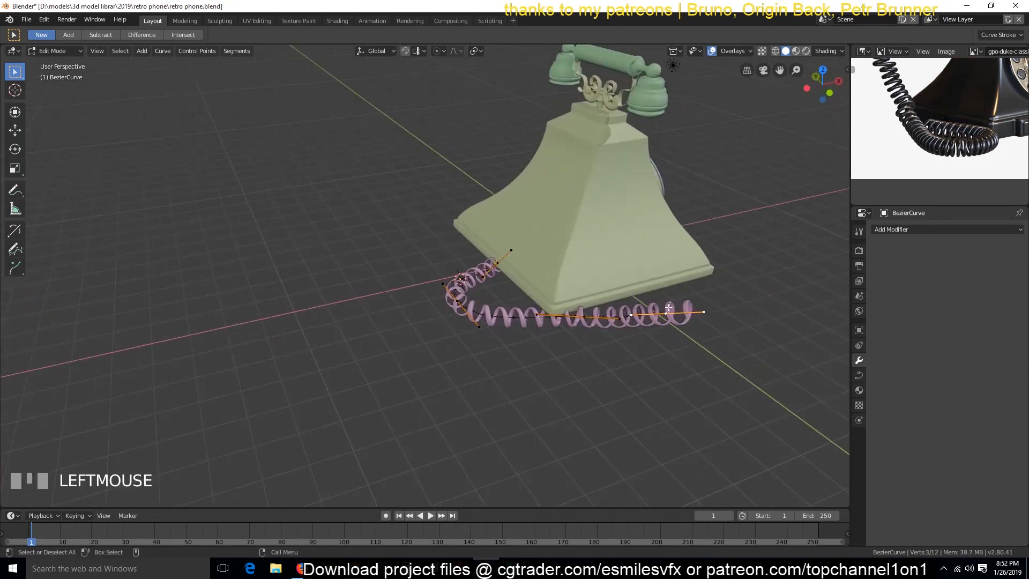
pyautogui.press('KP_3')
pyautogui.keyDown('ctrl'); pyautogui.rightClick(301, 143); pyautogui.keyUp('ctrl')
pyautogui.keyDown('ctrl'); pyautogui.rightClick(377, 118); pyautogui.keyUp('ctrl')
pyautogui.scroll(-2, 796, 127)
pyautogui.scroll(-5, 877, 138)
pyautogui.moveTo(911, 134); pyautogui.dragTo(911, 188, button='middle')
pyautogui.scroll(1, 922, 134)
pyautogui.scroll(6, 927, 107)
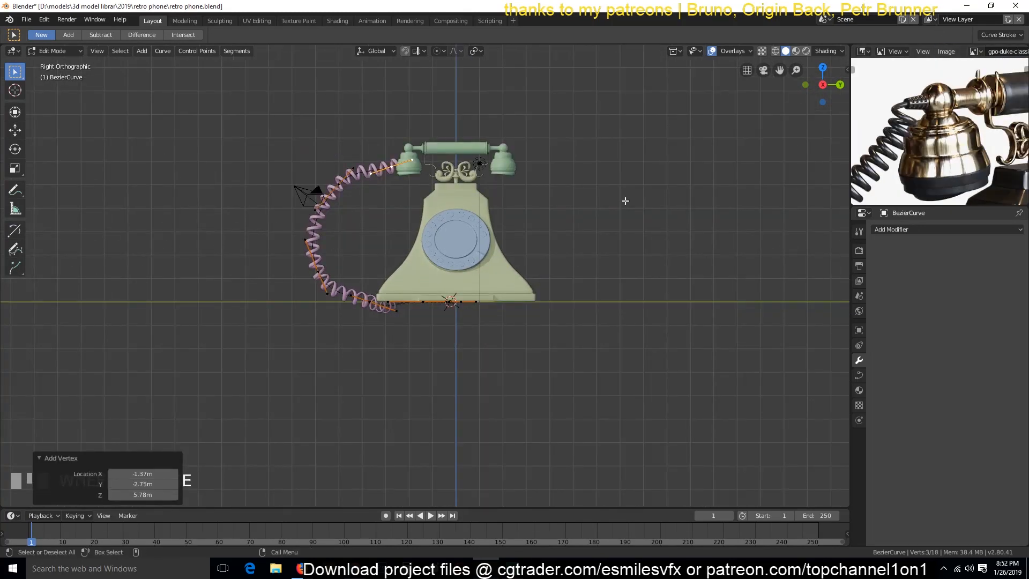
# - Move the curve's end point outward from the handset to widen the cord's arc in side view
pyautogui.scroll(4, 625, 200)
pyautogui.press('g')
pyautogui.click(440, 206)
pyautogui.keyDown('shift'); pyautogui.moveTo(449, 225); pyautogui.dragTo(506, 423, button='middle'); pyautogui.keyUp('shift')
pyautogui.scroll(3, 510, 431)
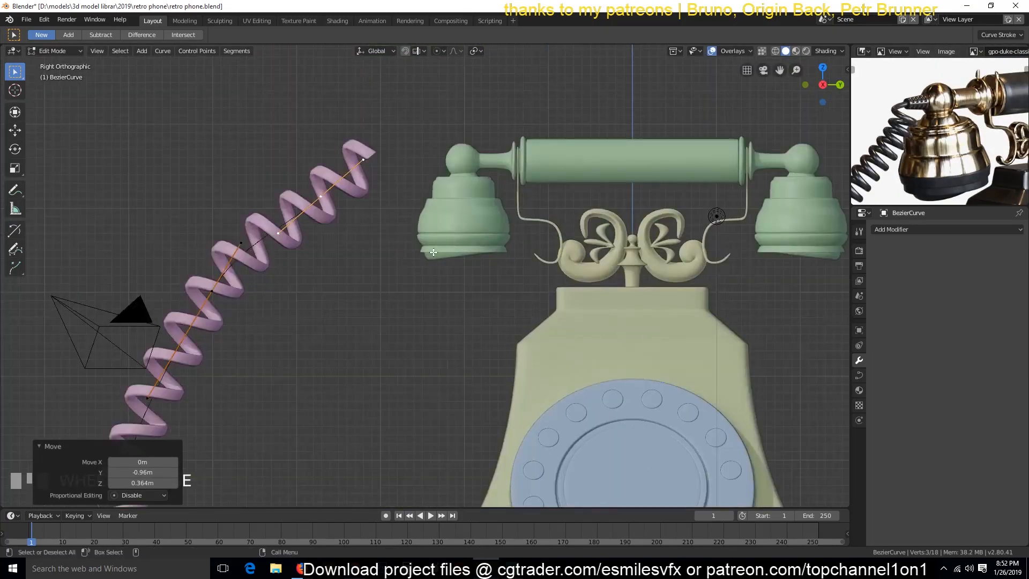
pyautogui.press('g')
pyautogui.click(405, 279)
# - Add another curve point at the handset's earpiece, adjust its end handle and move the point slightly outward
pyautogui.keyDown('ctrl'); pyautogui.rightClick(433, 191); pyautogui.keyUp('ctrl')
pyautogui.press('r')
pyautogui.rightClick(544, 267)
pyautogui.click(505, 179)
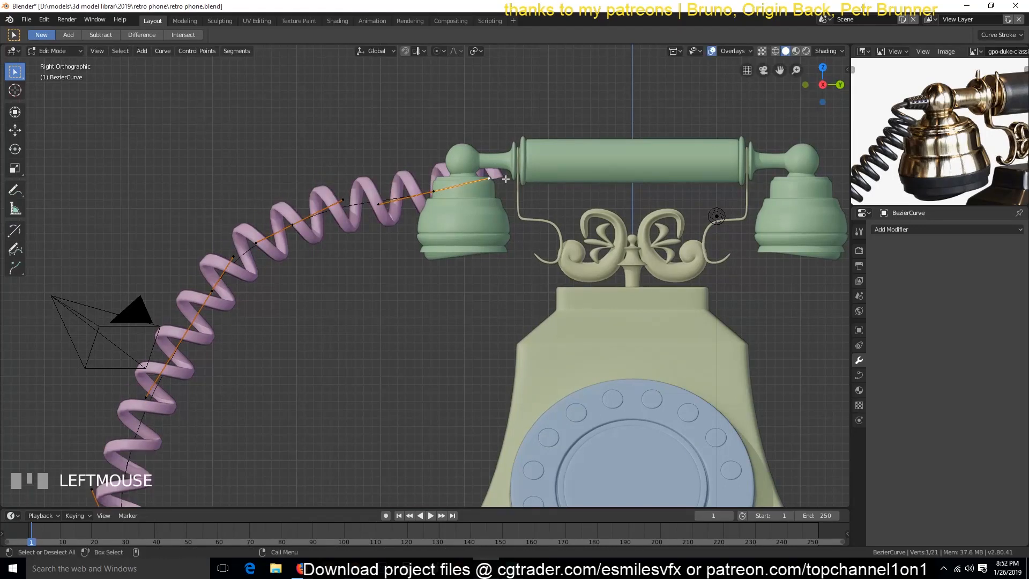
pyautogui.press('g')
pyautogui.click(509, 195)
pyautogui.click(411, 193)
pyautogui.press('g')
pyautogui.click(355, 200)
# - Move two lower control points of the cord's arc outward in side view to smooth the bend
pyautogui.click(290, 244)
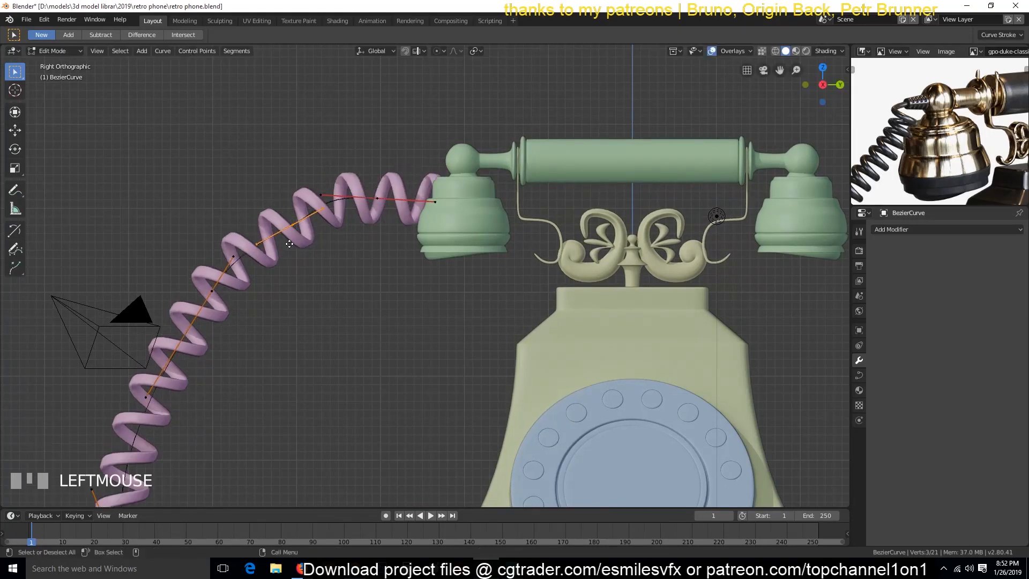
pyautogui.press('g')
pyautogui.click(246, 257)
pyautogui.scroll(-3, 221, 348)
pyautogui.click(297, 320)
pyautogui.press('g')
pyautogui.click(277, 323)
# - In front view, move the middle and upper control points of the rising curve toward the phone's centre
pyautogui.moveTo(214, 349); pyautogui.dragTo(675, 206, button='middle')
pyautogui.scroll(-4, 938, 134)
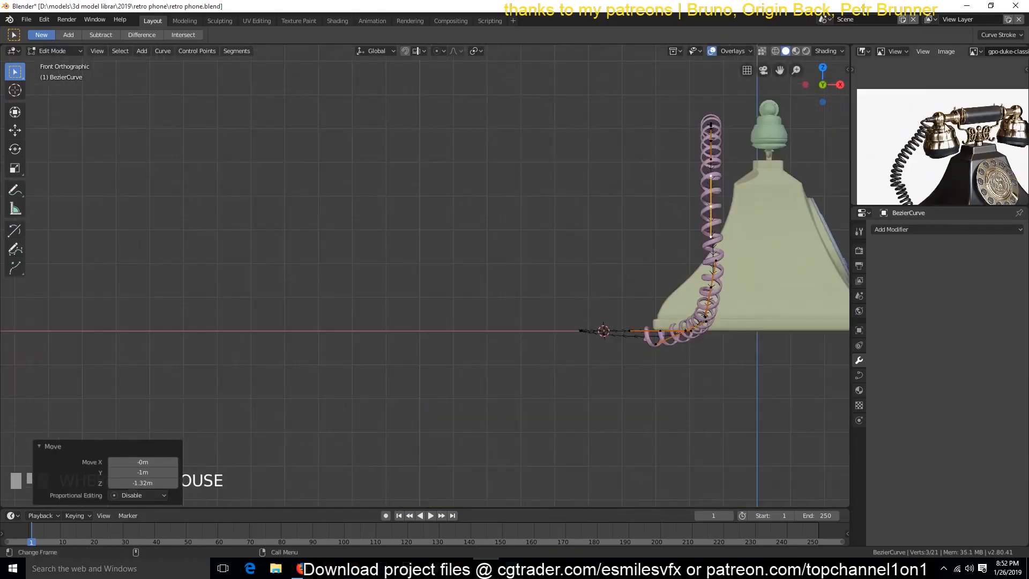
pyautogui.click(712, 287)
pyautogui.press('g')
pyautogui.click(773, 280)
pyautogui.click(728, 136)
pyautogui.press('g')
pyautogui.click(771, 165)
# - Move the curve's end point about 1.7 m along X and 0.43 m up onto the handset in front view
pyautogui.click(727, 128)
pyautogui.press('`')
pyautogui.moveTo(751, 134); pyautogui.dragTo(616, 246, button='middle')
pyautogui.click(697, 230)
pyautogui.press('KP_3')
pyautogui.press('KP_1')
pyautogui.press('KP_Decimal')
pyautogui.scroll(-4, 698, 231)
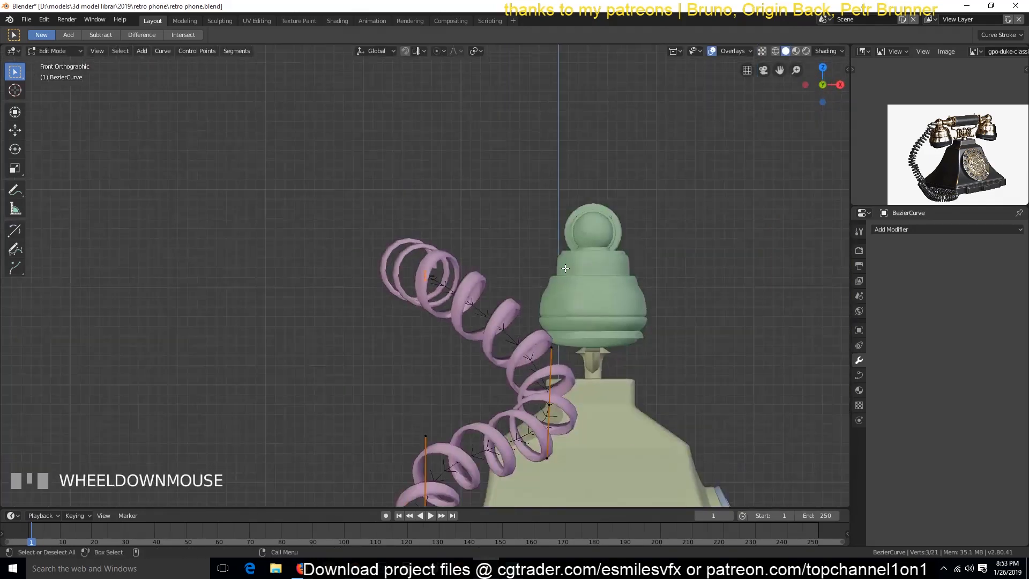
pyautogui.press('g')
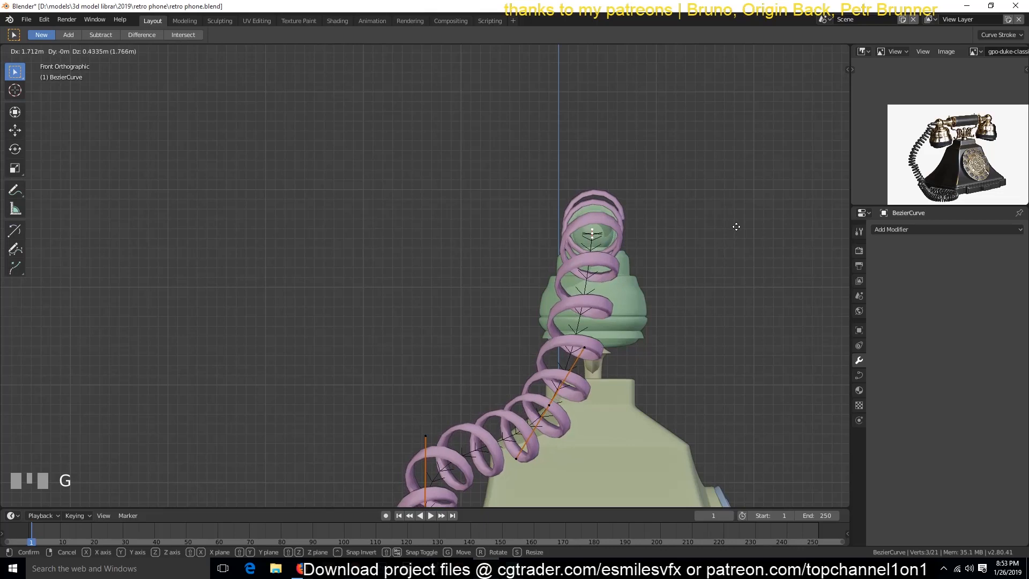
pyautogui.click(735, 227)
# - Move the selected curve point in top view to reshape the cord beside the phone base
pyautogui.press('Tab')
pyautogui.scroll(-5, 615, 328)
pyautogui.press('`')
pyautogui.moveTo(615, 328); pyautogui.dragTo(462, 425, button='middle')
pyautogui.press('KP_7')
pyautogui.press('g')
pyautogui.click(404, 312)
# - Subdivide the curve segment beside the base and move the new point about 1.79 m in X and 0.81 m in Y
pyautogui.keyDown('shift'); pyautogui.click(463, 353); pyautogui.keyUp('shift')
pyautogui.rightClick(466, 354)
pyautogui.click(445, 319)
pyautogui.scroll(2, 446, 320)
pyautogui.press('g')
pyautogui.click(536, 328)
# - Set the new point's handle type to Aligned, then rotate and scale its handles in top view
pyautogui.press('v')
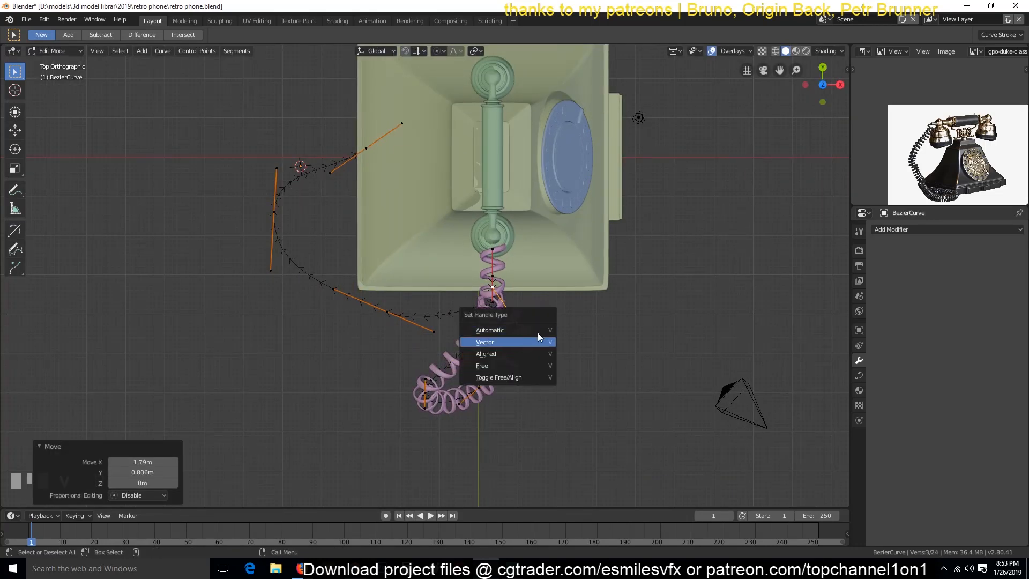
pyautogui.click(538, 339)
pyautogui.press('v')
pyautogui.click(538, 352)
pyautogui.press('r')
pyautogui.click(394, 356)
pyautogui.press('s')
pyautogui.click(646, 53)
# - Subdivide the next curve segment and move the new point out in front of the phone's side in top view
pyautogui.keyDown('shift'); pyautogui.click(391, 312); pyautogui.keyUp('shift')
pyautogui.rightClick(392, 313)
pyautogui.click(392, 313)
pyautogui.press('g')
pyautogui.click(501, 372)
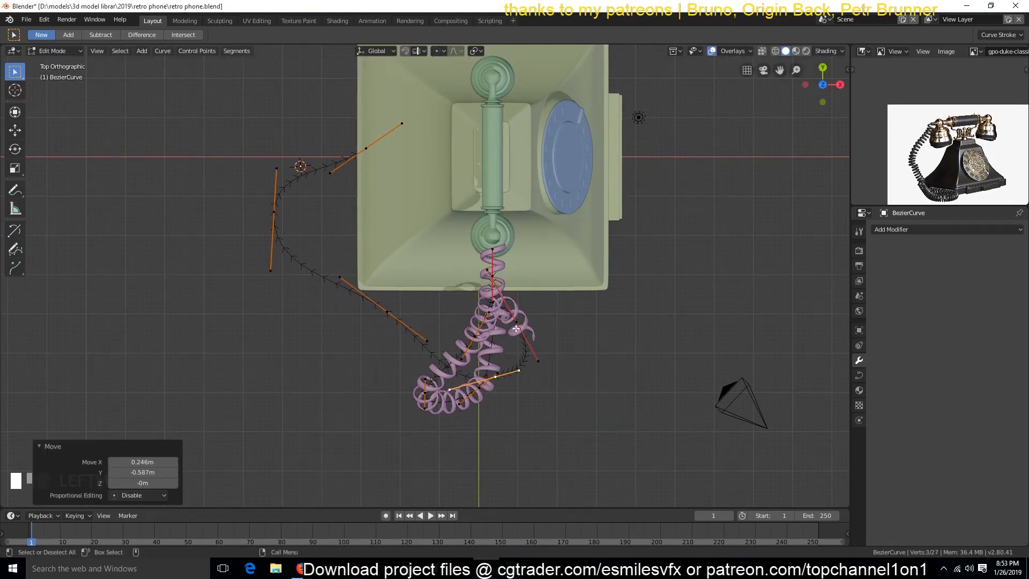
# - Move the aligned control point farther along X to widen the cord's loop
pyautogui.click(526, 327)
pyautogui.press('g')
pyautogui.click(552, 324)
# - Subdivide the segment inside the loop and move the new point about -1.22 m in X and 0.38 m in Y
pyautogui.click(499, 376)
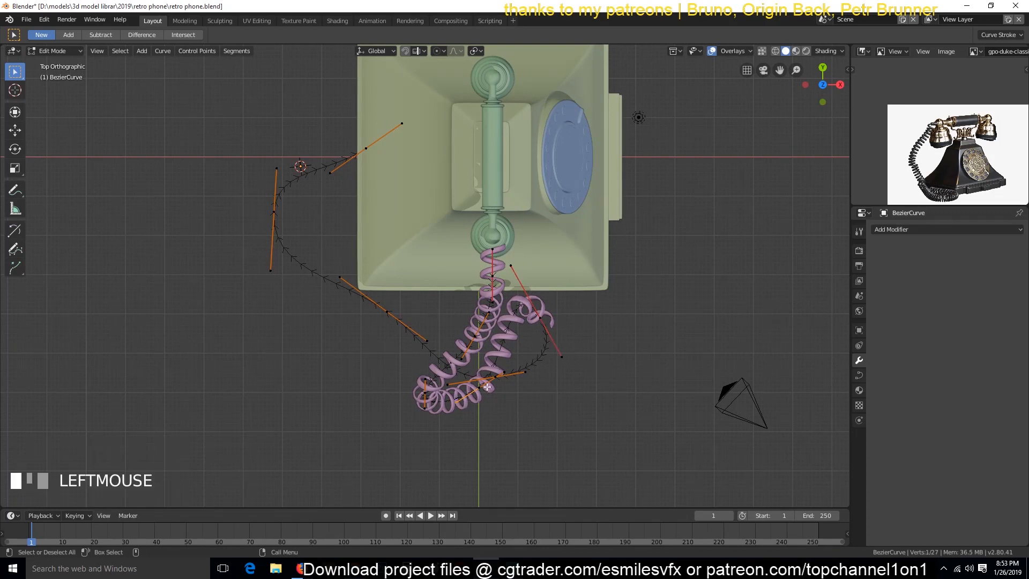
pyautogui.rightClick(544, 321)
pyautogui.click(538, 311)
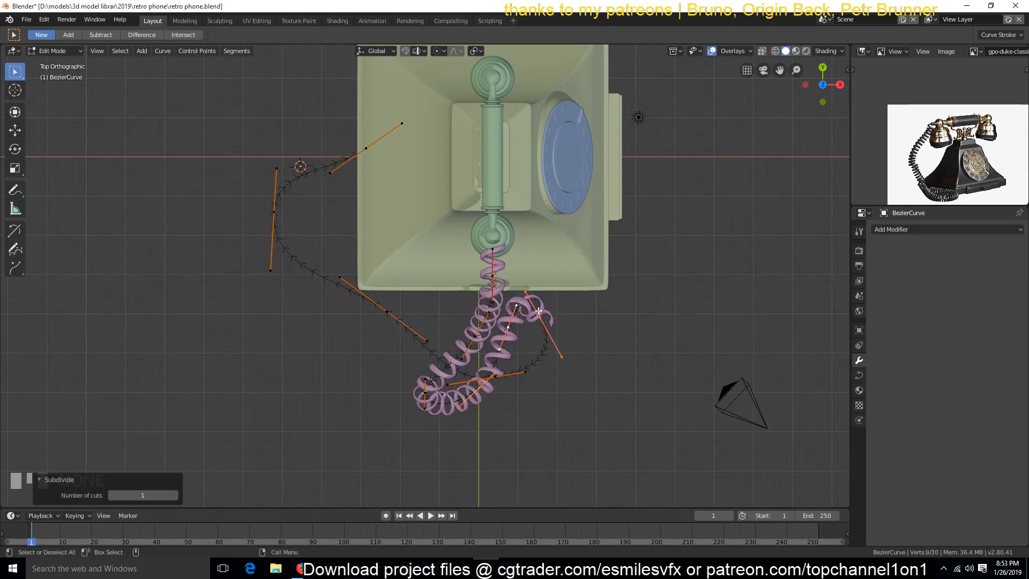
pyautogui.press('g')
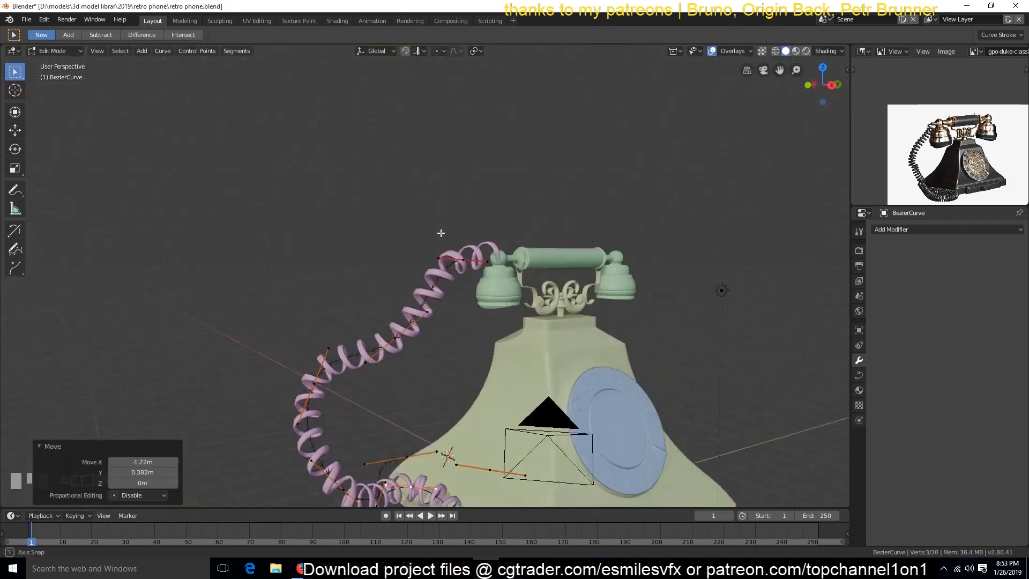
# - Try Aligned handles on all curve points, set them to Automatic instead and leave edit mode
pyautogui.rightClick(423, 320)
pyautogui.click(562, 230)
pyautogui.press('v')
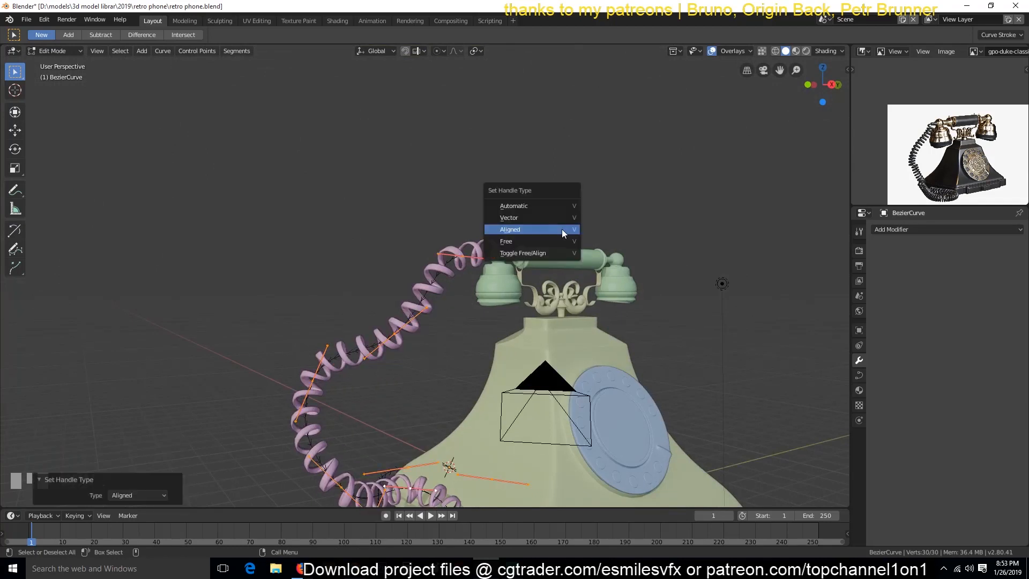
pyautogui.click(563, 207)
pyautogui.scroll(-3, 565, 207)
pyautogui.press('a')
pyautogui.scroll(1, 525, 315)
pyautogui.keyDown('shift'); pyautogui.moveTo(526, 315); pyautogui.dragTo(668, 249, button='middle'); pyautogui.keyUp('shift')
pyautogui.press('Tab')
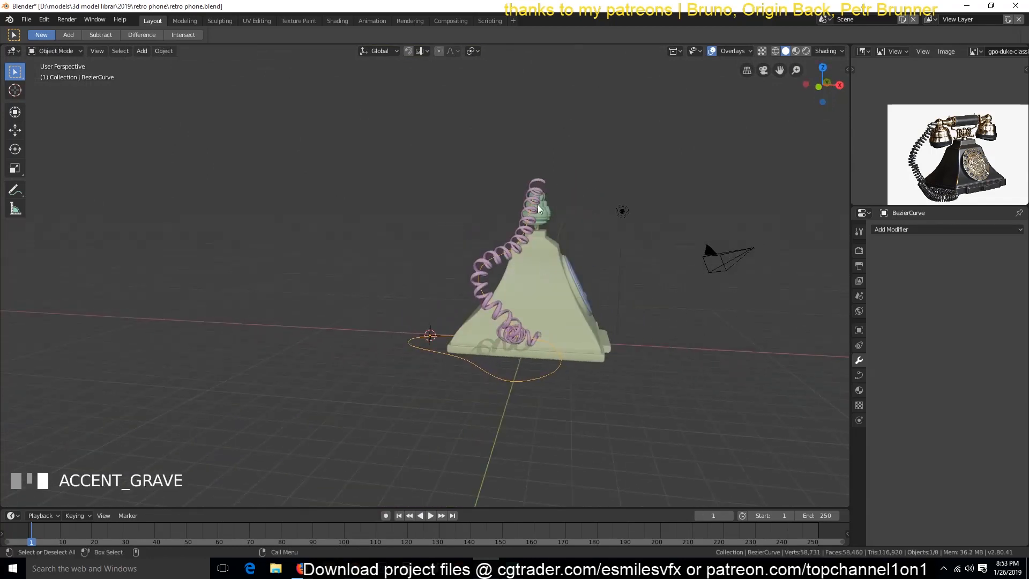
# - Select the coil and set its Screw modifier iterations to 35
pyautogui.click(531, 230)
pyautogui.click(497, 253)
pyautogui.moveTo(554, 387); pyautogui.dragTo(516, 389, button='middle')
pyautogui.moveTo(470, 303); pyautogui.dragTo(825, 321, button='middle')
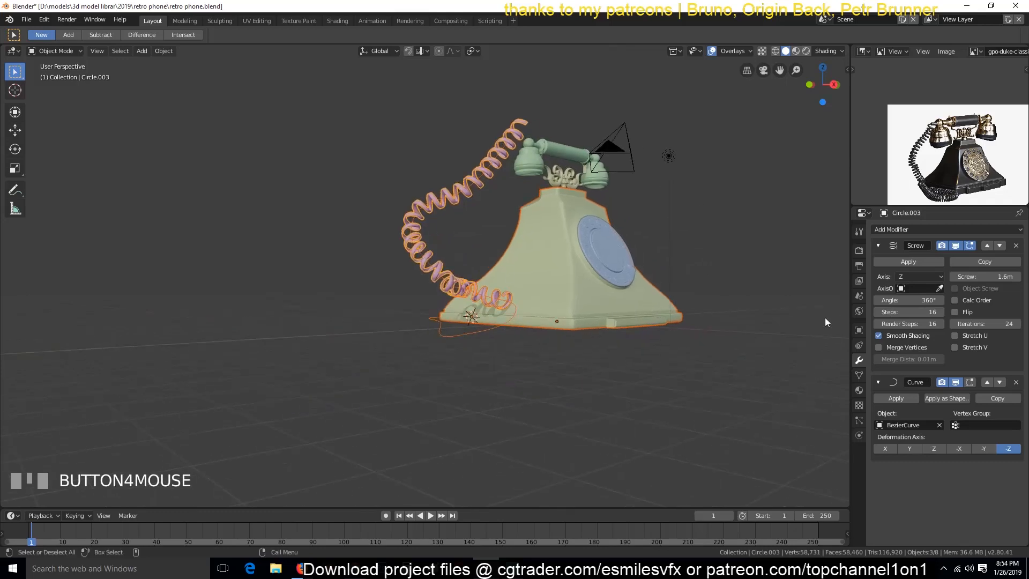
pyautogui.click(548, 125)
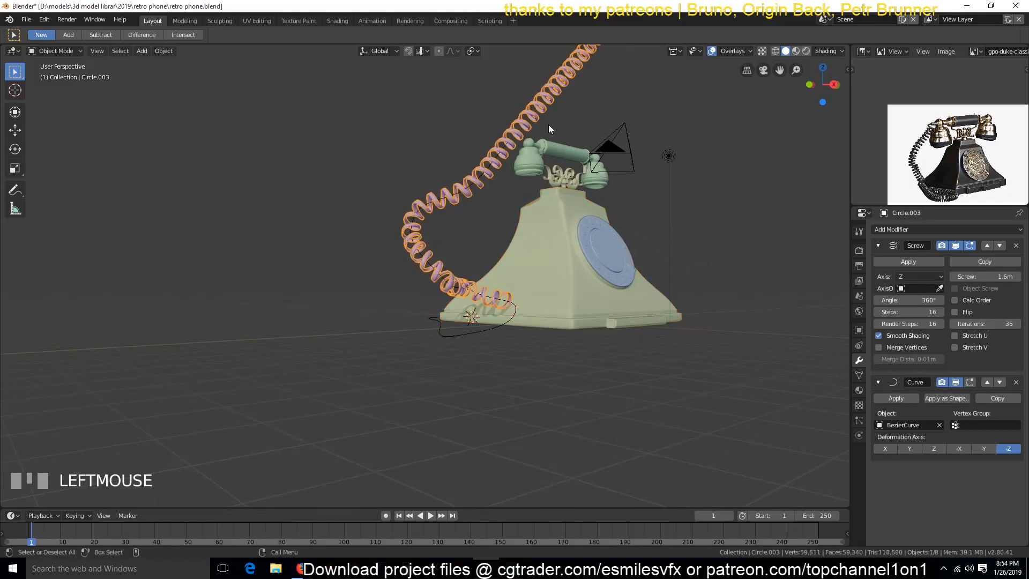
# - Move the coil about -11.6 m along its local Z axis to slide it along the curve
pyautogui.press('g')
pyautogui.press('z')
pyautogui.click(397, 372)
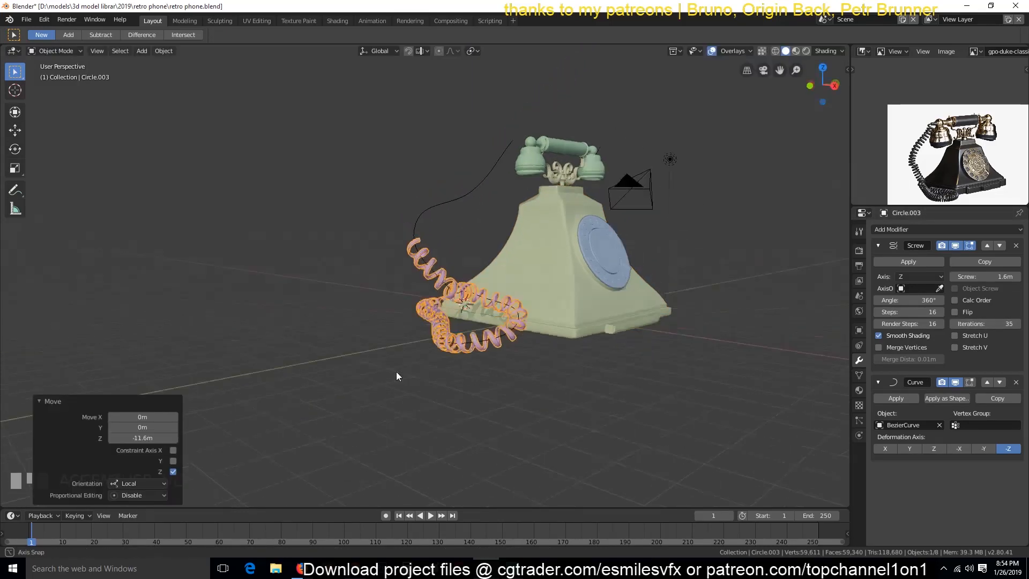
# - Scale the coil uniformly to about 0.613
pyautogui.moveTo(396, 371); pyautogui.dragTo(481, 349, button='middle')
pyautogui.press('s')
pyautogui.click(452, 395)
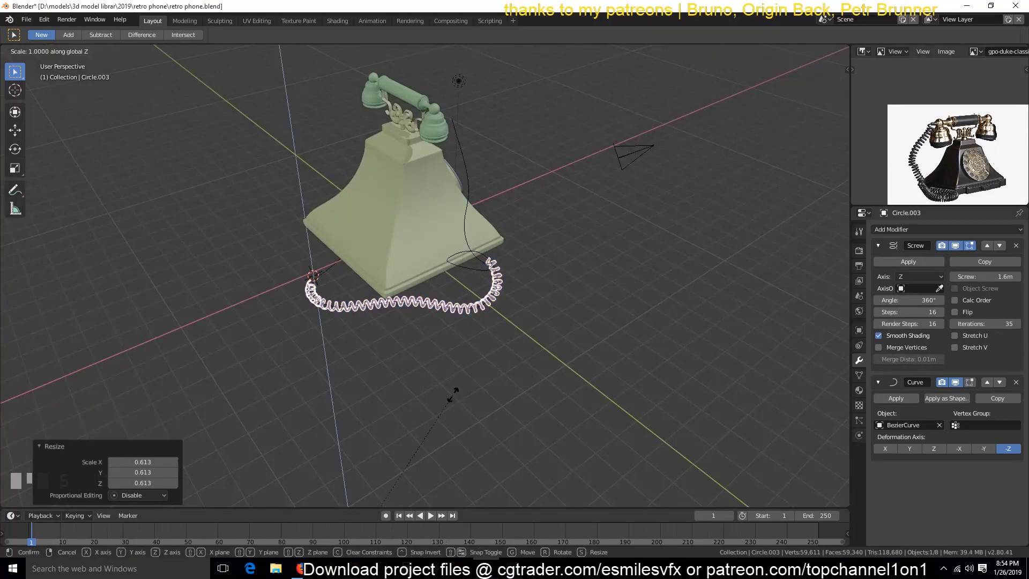